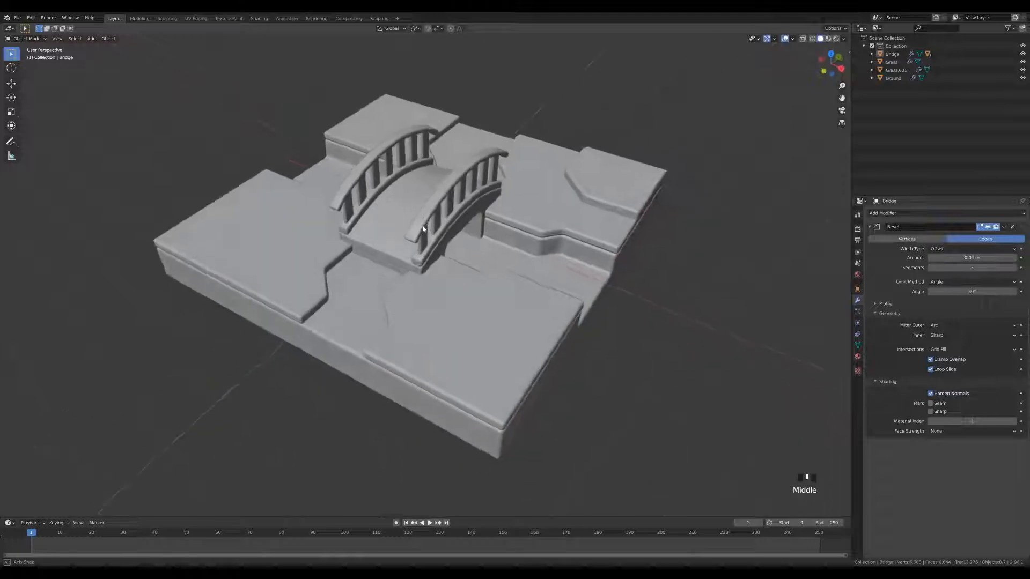
# Step: Place the 3D cursor on the grass slab beside the bridge, add a single vertex there and enable vertex selection
pyautogui.keyDown('shift'); pyautogui.rightClick(261, 234); pyautogui.keyUp('shift')
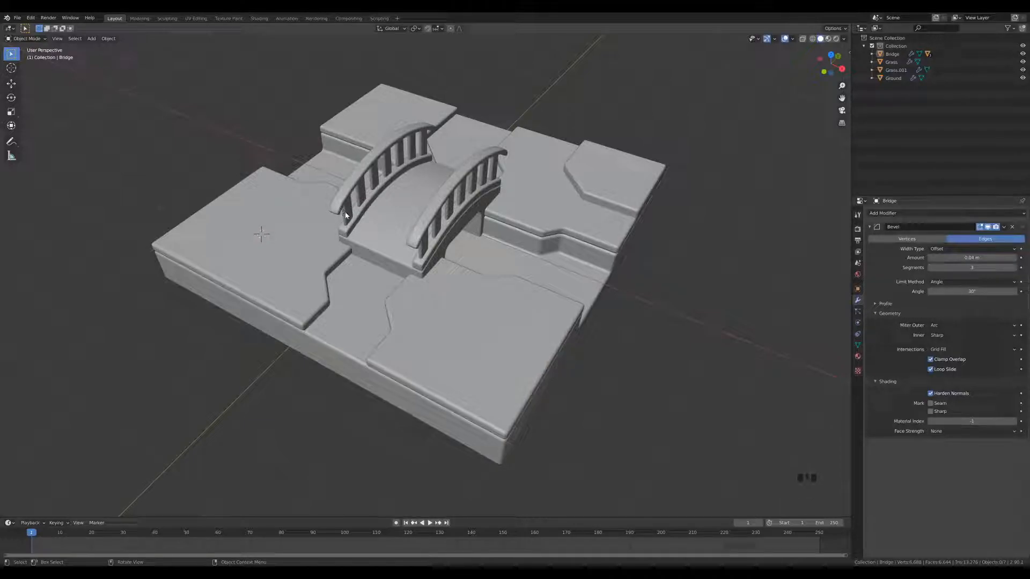
pyautogui.hotkey('shift', 'a')
pyautogui.moveTo(346, 214)
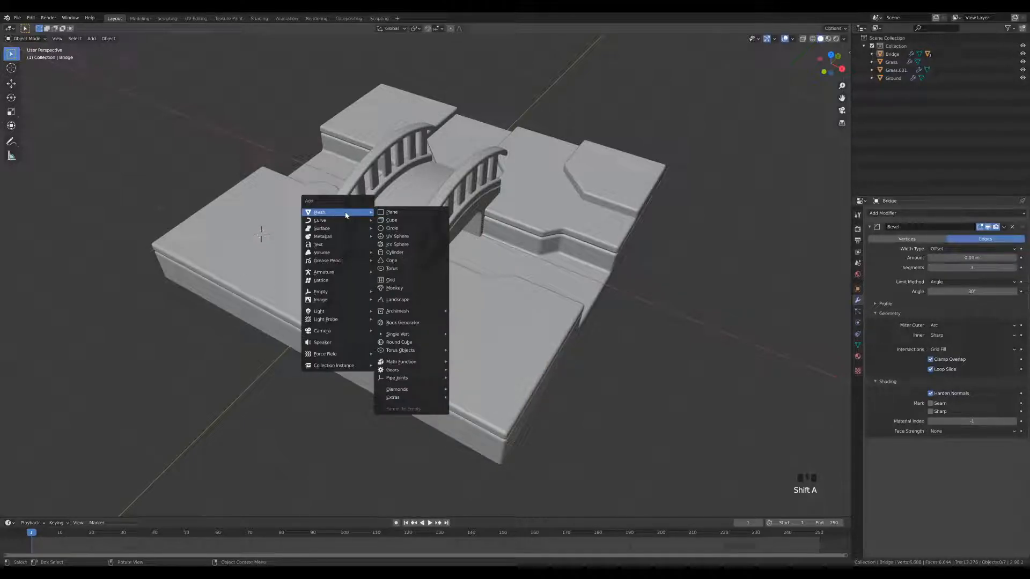
pyautogui.moveTo(434, 334)
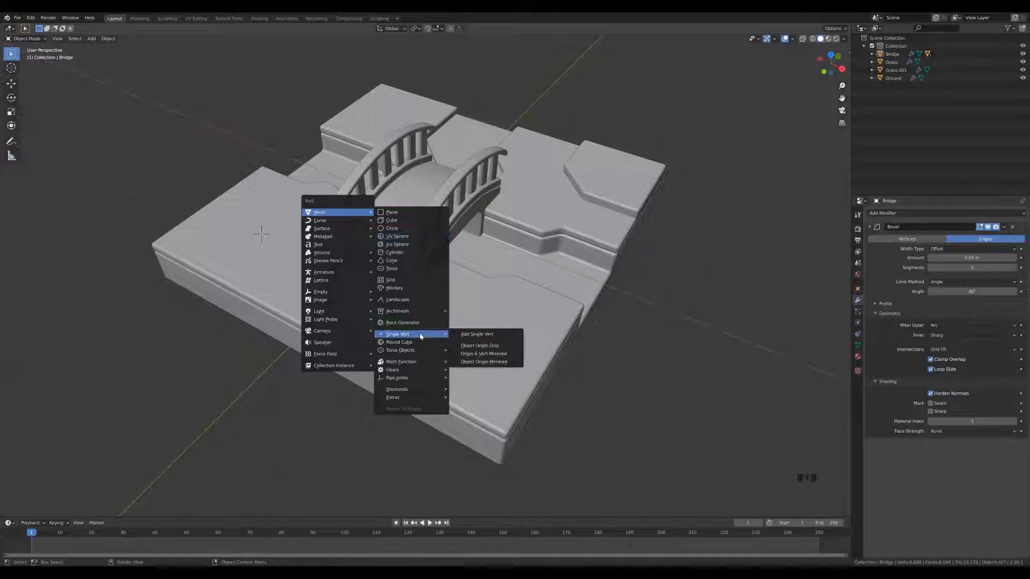
pyautogui.click(469, 334)
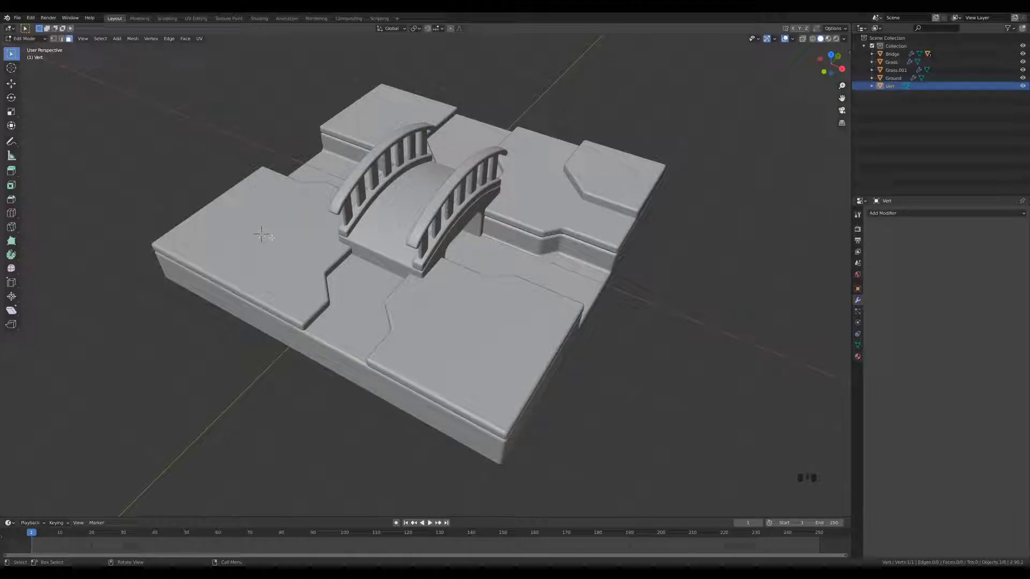
pyautogui.click(53, 39)
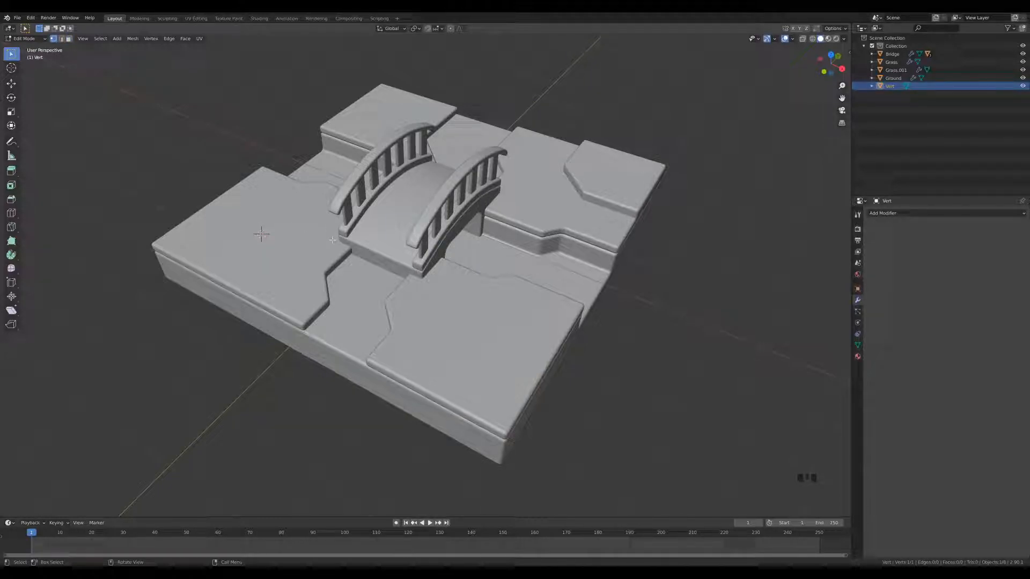
# Step: In the front view, extrude the vertex about 1 m straight up along Z to form the trunk line
pyautogui.press('KP_1')
pyautogui.press('e')
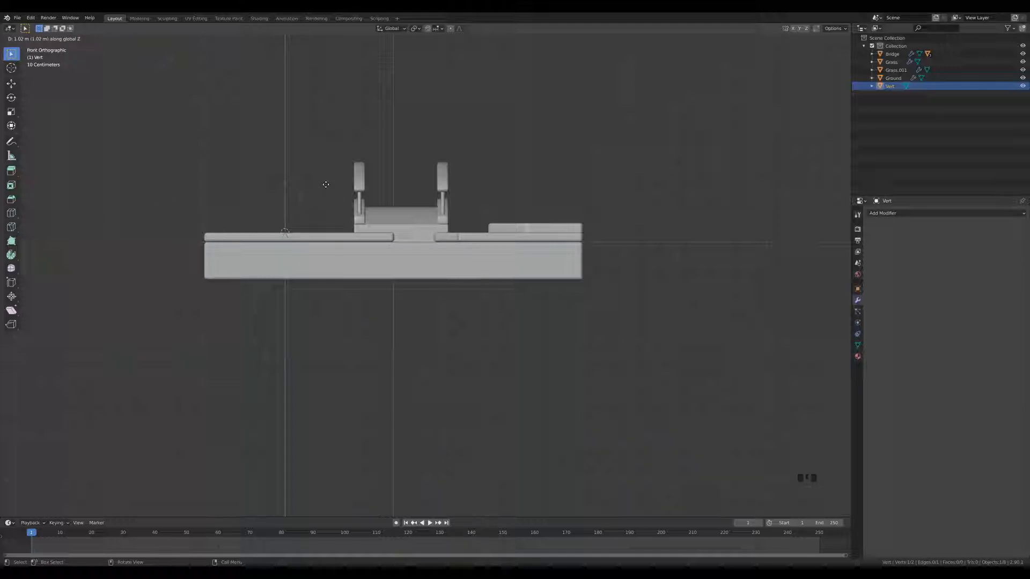
pyautogui.click(325, 184)
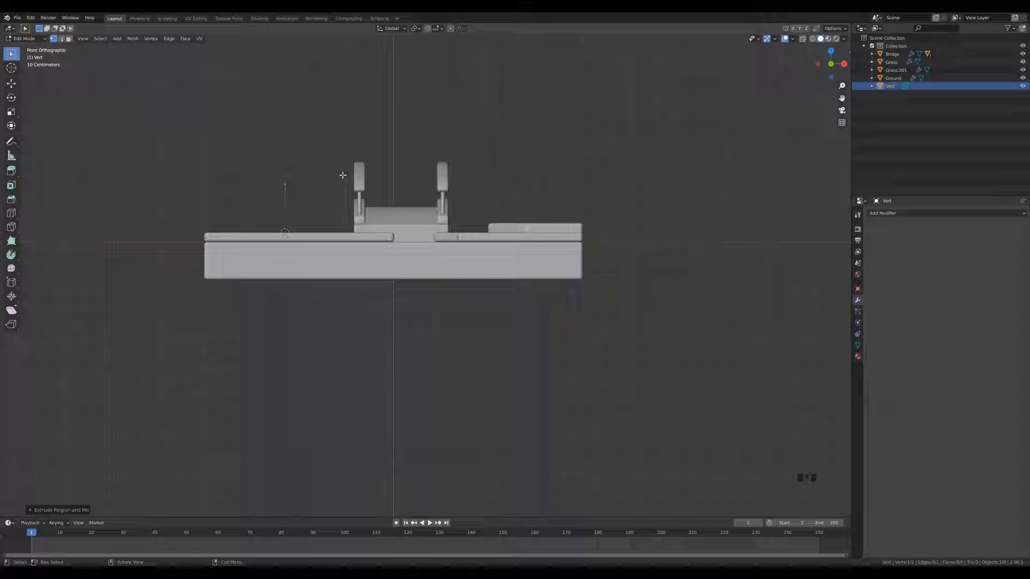
# Step: From an oblique orthographic view, extend a first branch from the trunk's top and fork it into two short twigs
pyautogui.press('KP_6')
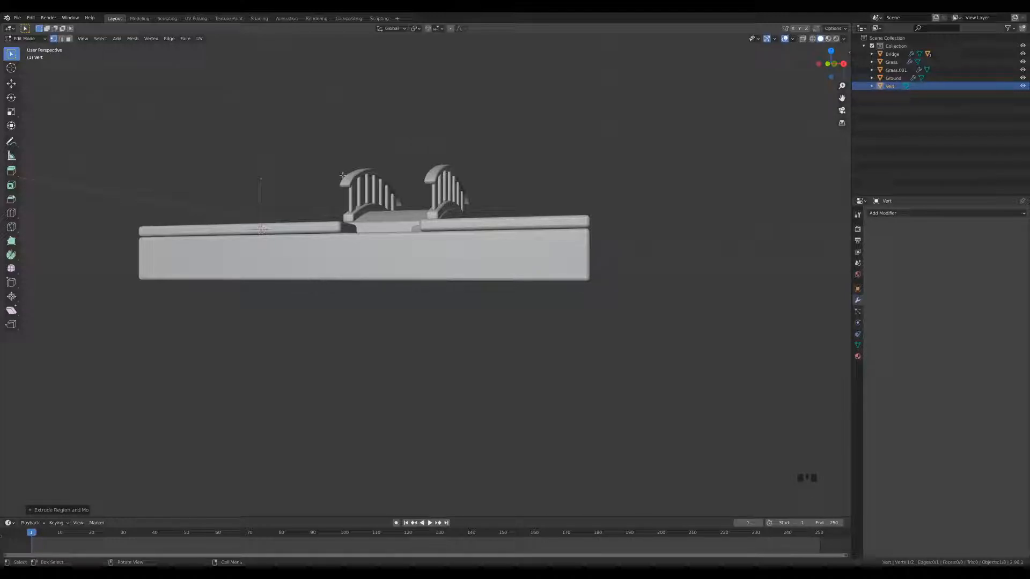
pyautogui.press('KP_5')
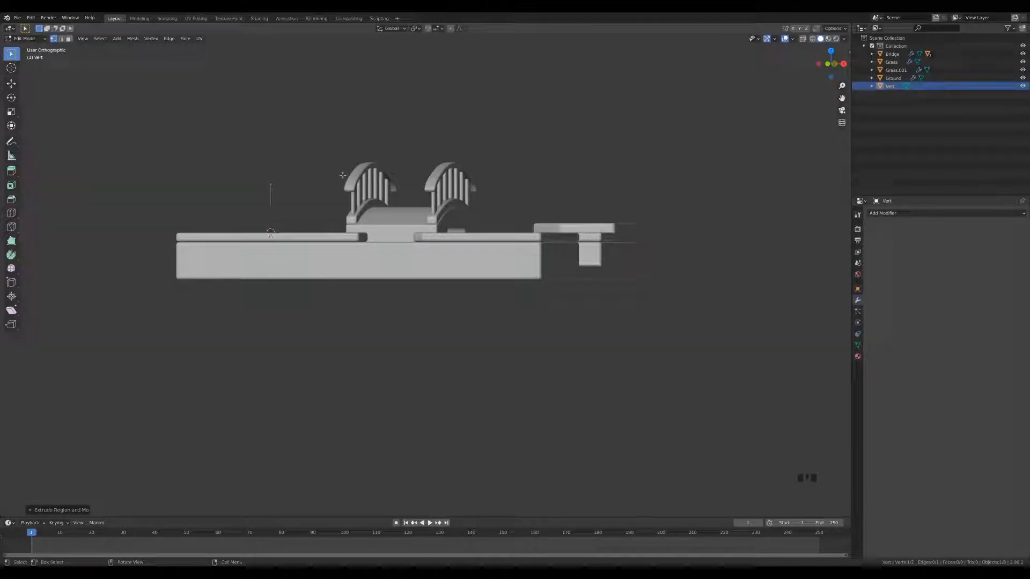
pyautogui.press('KP_6')
pyautogui.press('KP_6')
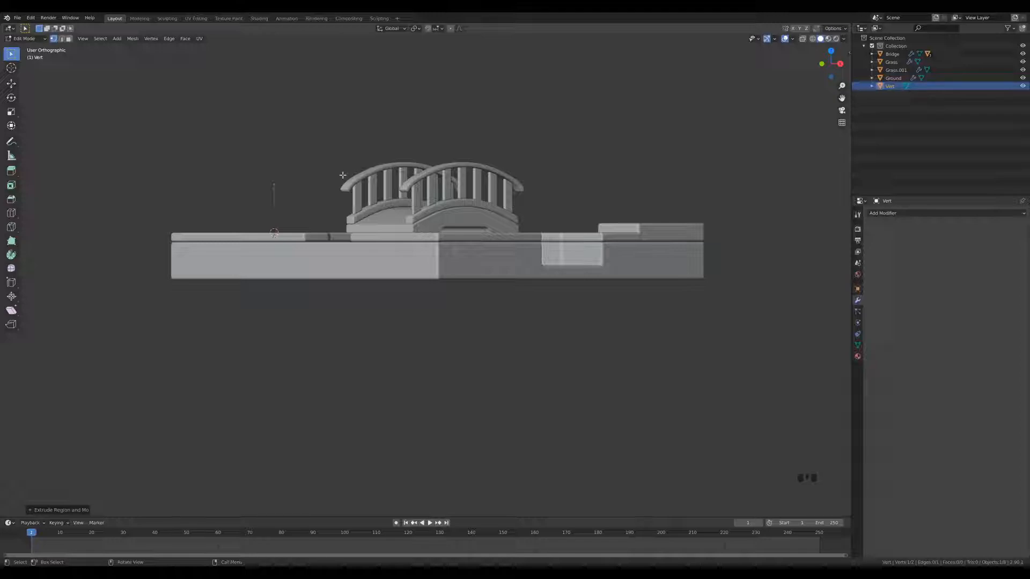
pyautogui.press('ctrl')
pyautogui.keyDown('ctrl'); pyautogui.rightClick(258, 169); pyautogui.keyUp('ctrl')
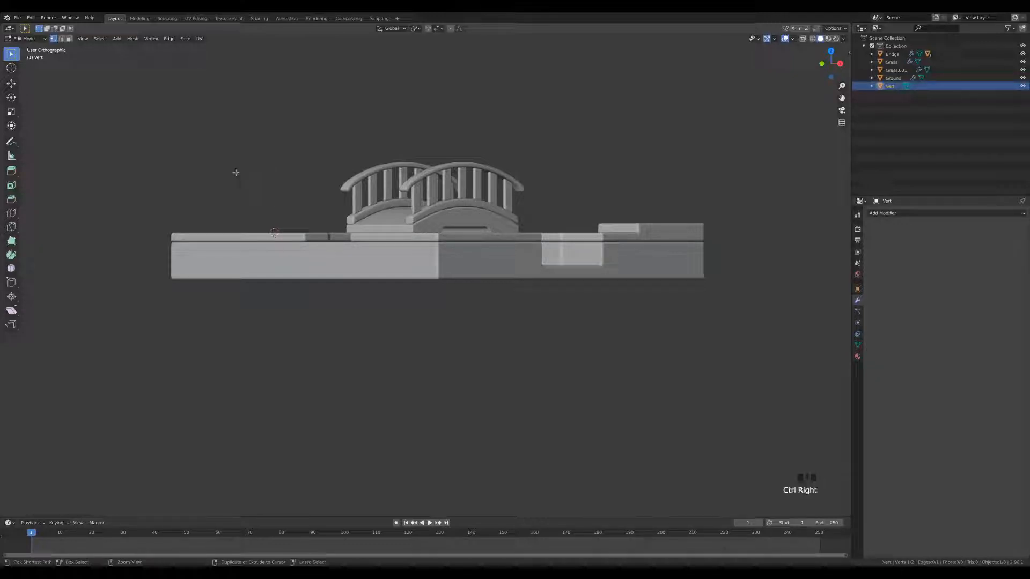
pyautogui.keyDown('ctrl'); pyautogui.rightClick(240, 173); pyautogui.keyUp('ctrl')
pyautogui.click(255, 172)
pyautogui.keyDown('ctrl'); pyautogui.rightClick(247, 144); pyautogui.keyUp('ctrl')
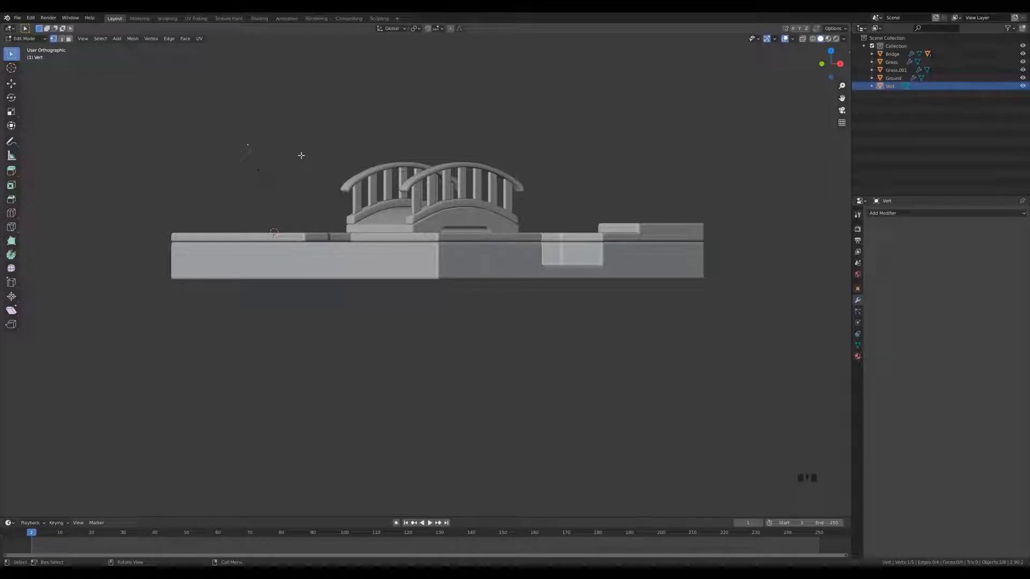
# Step: Isolate the tree skeleton in local view from another side and select the vertex at the top of the trunk
pyautogui.press('KP_6')
pyautogui.press('KP_6')
pyautogui.press('KP_6')
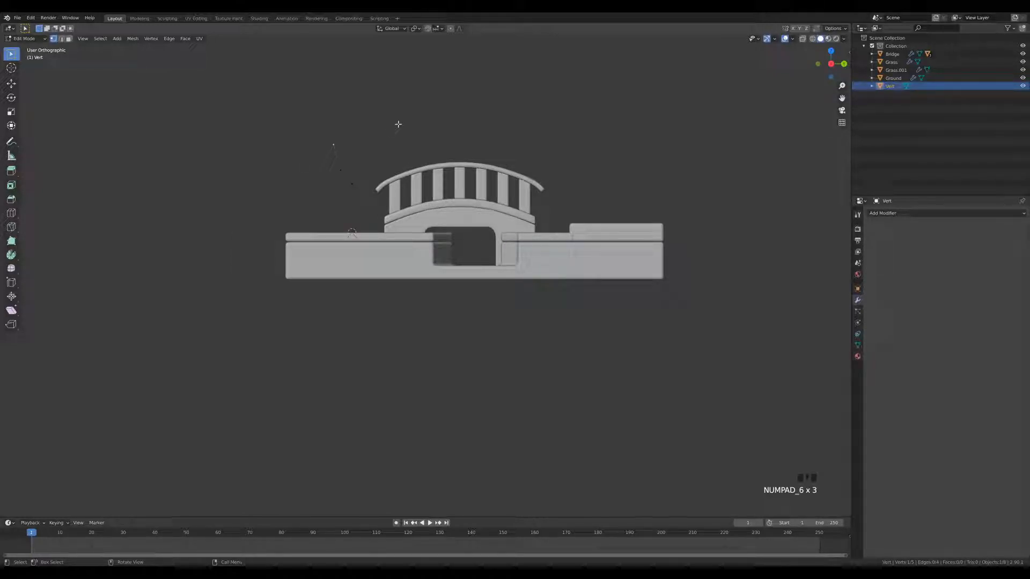
pyautogui.press('KP_6')
pyautogui.press('KP_6')
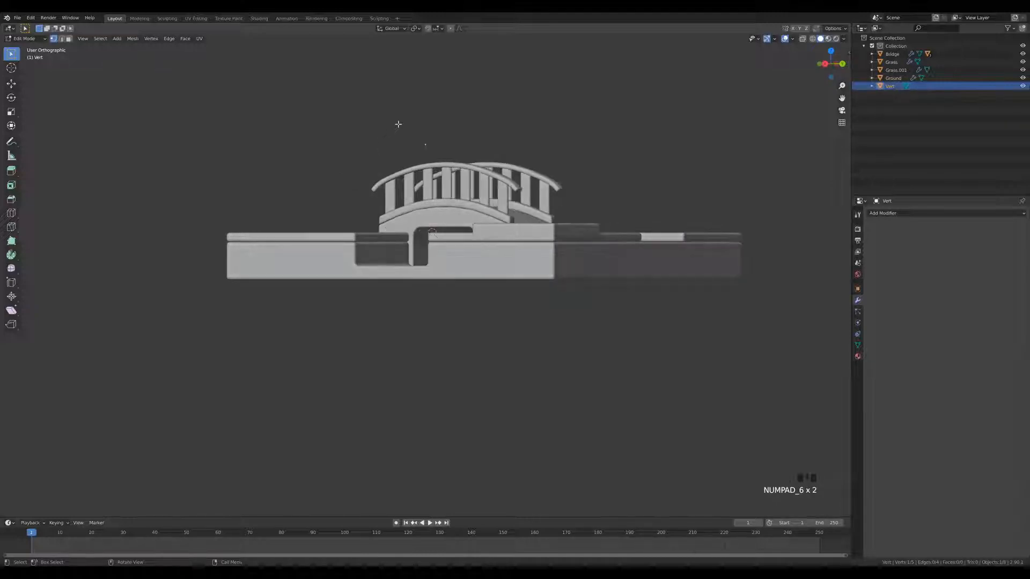
pyautogui.press('KP_6')
pyautogui.press('z')
pyautogui.press('z')
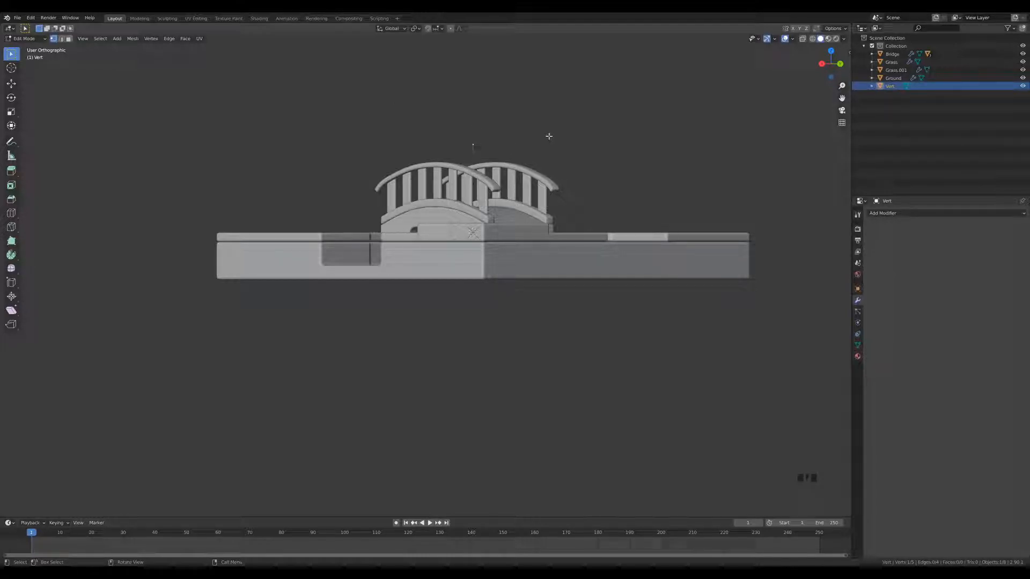
pyautogui.press('KP_Divide')
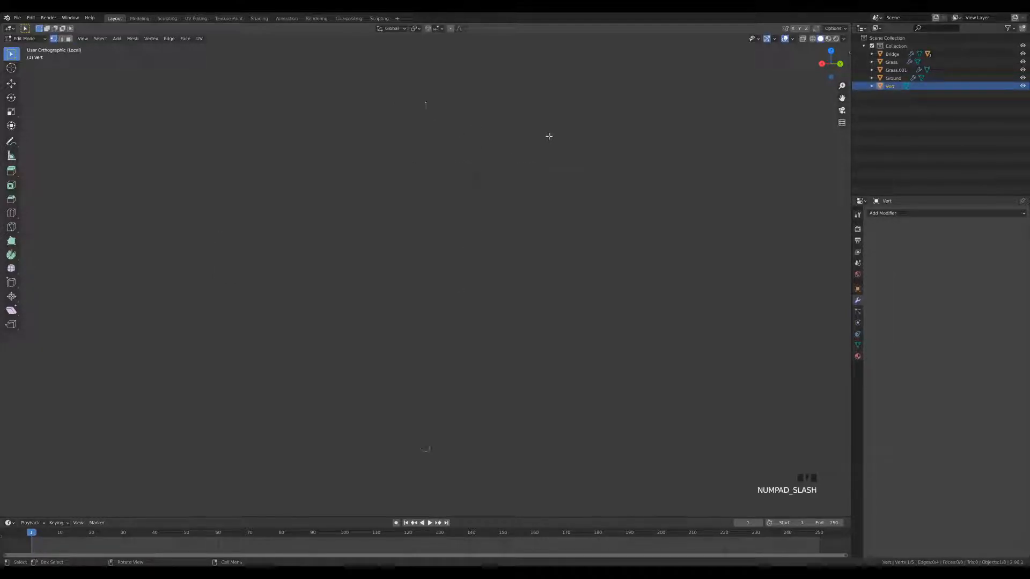
pyautogui.scroll(-4, 489, 172)
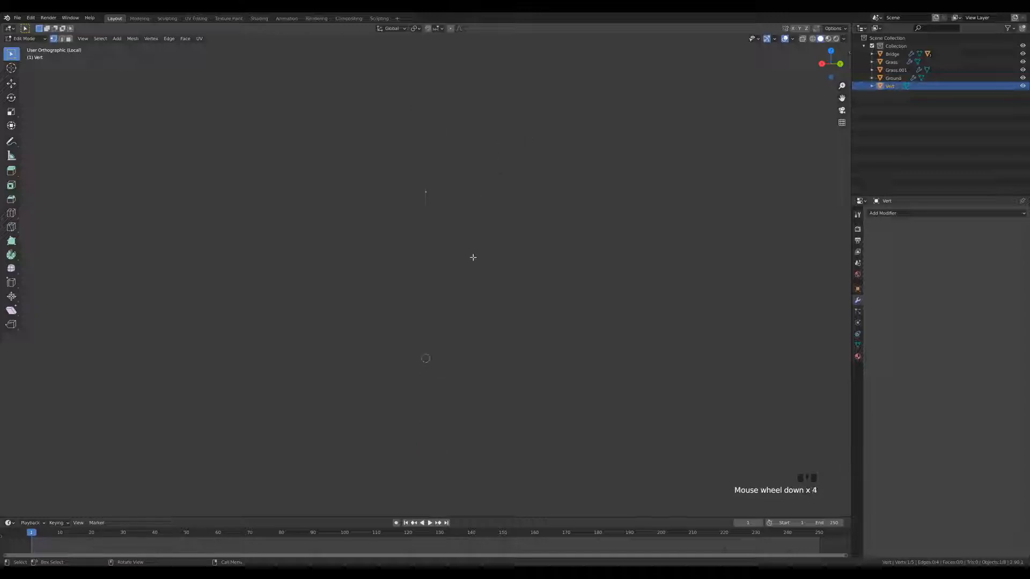
pyautogui.click(424, 268)
# Step: Undo the last stray edits made from the trunk's top vertex
pyautogui.hotkey('ctrl', 'z')
pyautogui.hotkey('ctrl', 'z')
pyautogui.hotkey('ctrl', 'z')
pyautogui.hotkey('ctrl', 'z')
pyautogui.hotkey('ctrl', 'z')
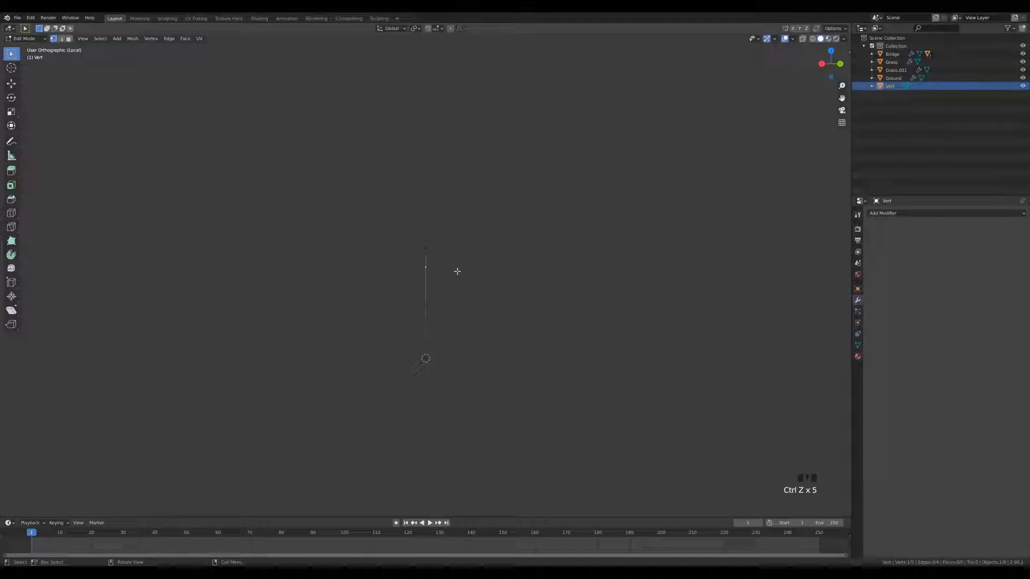
# Step: Extrude a short segment up from the trunk's top and grow a second branch from it that forks into two twigs
pyautogui.press('e')
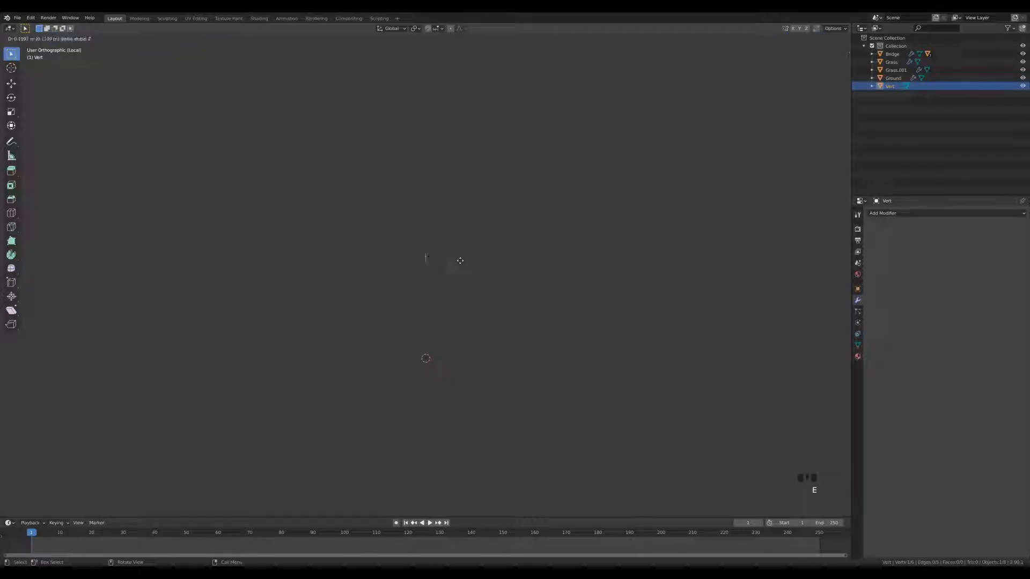
pyautogui.click(458, 250)
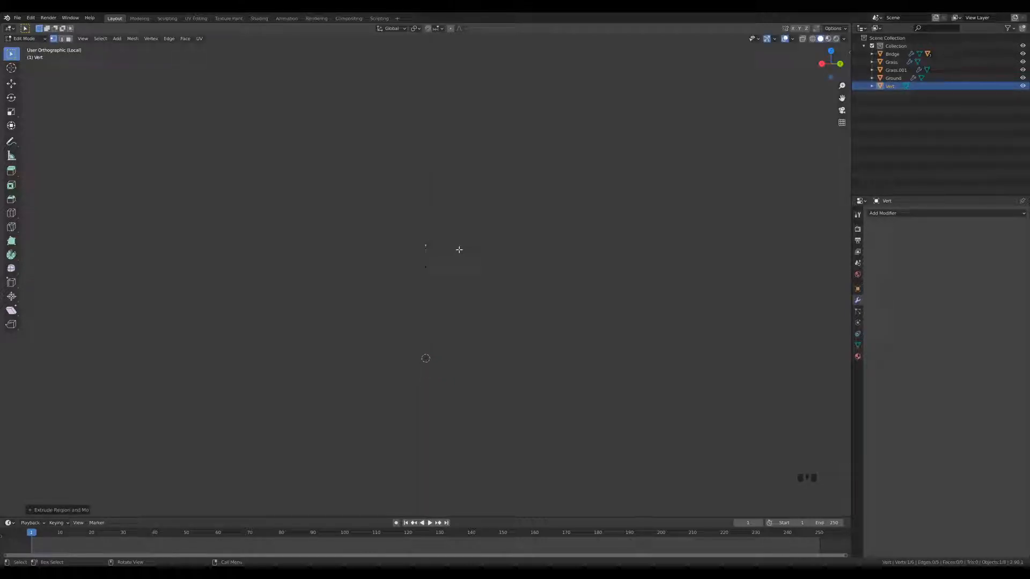
pyautogui.keyDown('ctrl'); pyautogui.rightClick(386, 223); pyautogui.keyUp('ctrl')
pyautogui.keyDown('ctrl'); pyautogui.rightClick(361, 241); pyautogui.keyUp('ctrl')
pyautogui.keyDown('ctrl'); pyautogui.rightClick(365, 236); pyautogui.keyUp('ctrl')
pyautogui.click(383, 223)
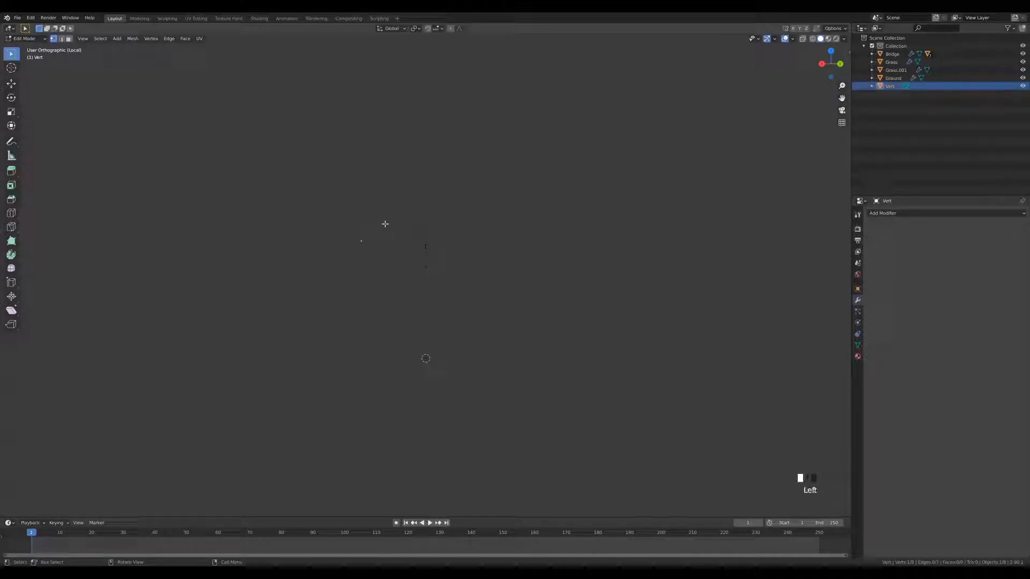
pyautogui.keyDown('ctrl'); pyautogui.rightClick(367, 178); pyautogui.keyUp('ctrl')
pyautogui.keyDown('ctrl'); pyautogui.moveTo(449, 188); pyautogui.dragTo(449, 179, button='middle'); pyautogui.keyUp('ctrl')
pyautogui.keyDown('shift'); pyautogui.moveTo(449, 179); pyautogui.dragTo(467, 187, button='middle'); pyautogui.keyUp('shift')
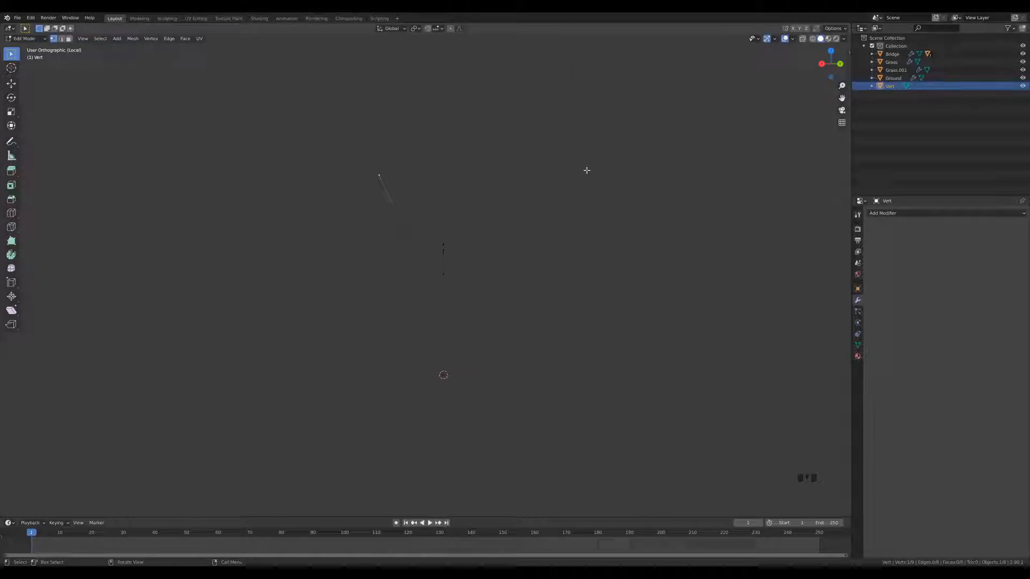
# Step: Leave local view and, in the right view, extrude a third branch from the trunk's top with twigs toward both sides
pyautogui.press('KP_Divide')
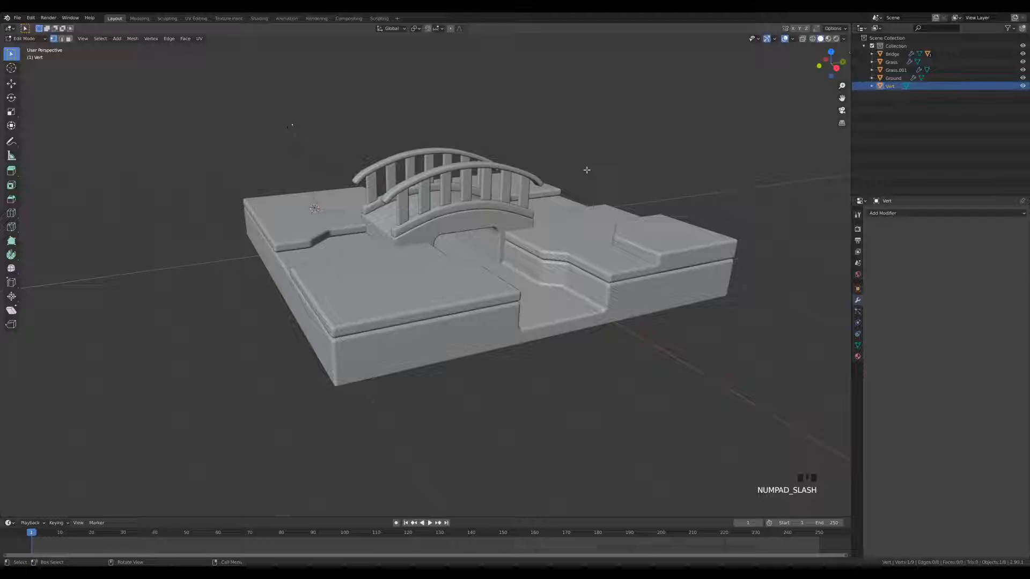
pyautogui.press('KP_3')
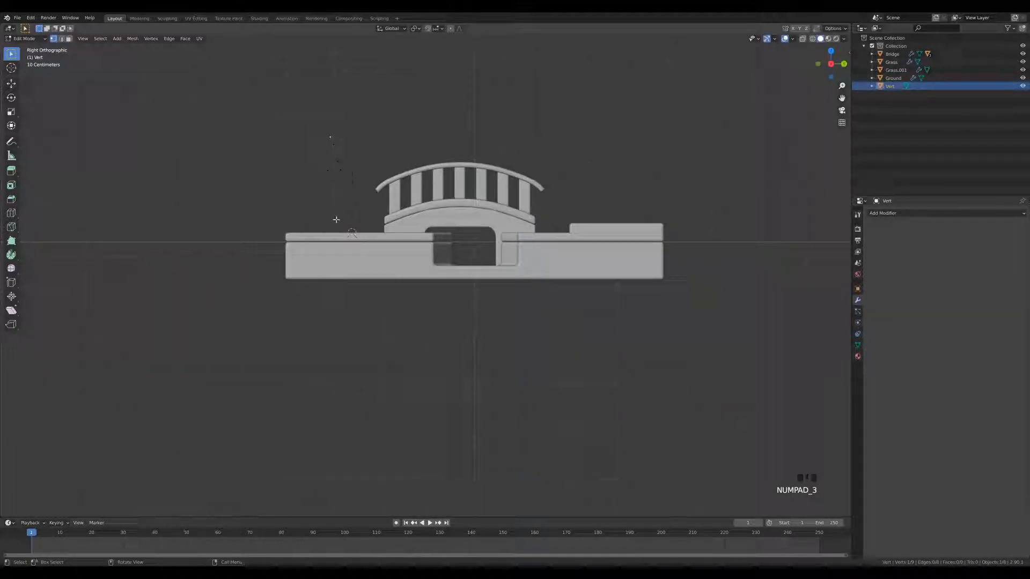
pyautogui.click(354, 170)
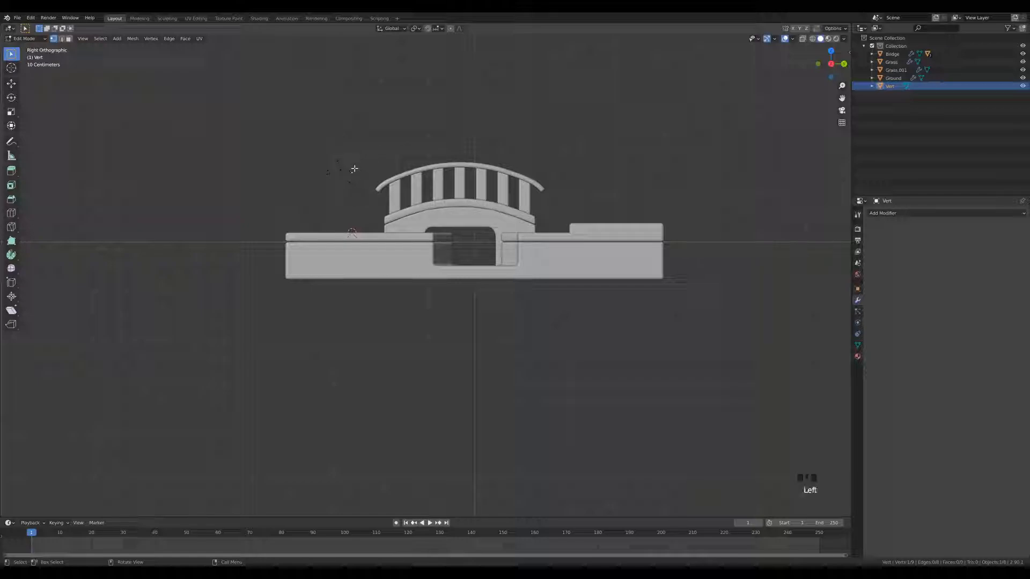
pyautogui.keyDown('shift'); pyautogui.moveTo(410, 141); pyautogui.dragTo(441, 230, button='middle'); pyautogui.keyUp('shift')
pyautogui.scroll(4, 426, 208)
pyautogui.press('e')
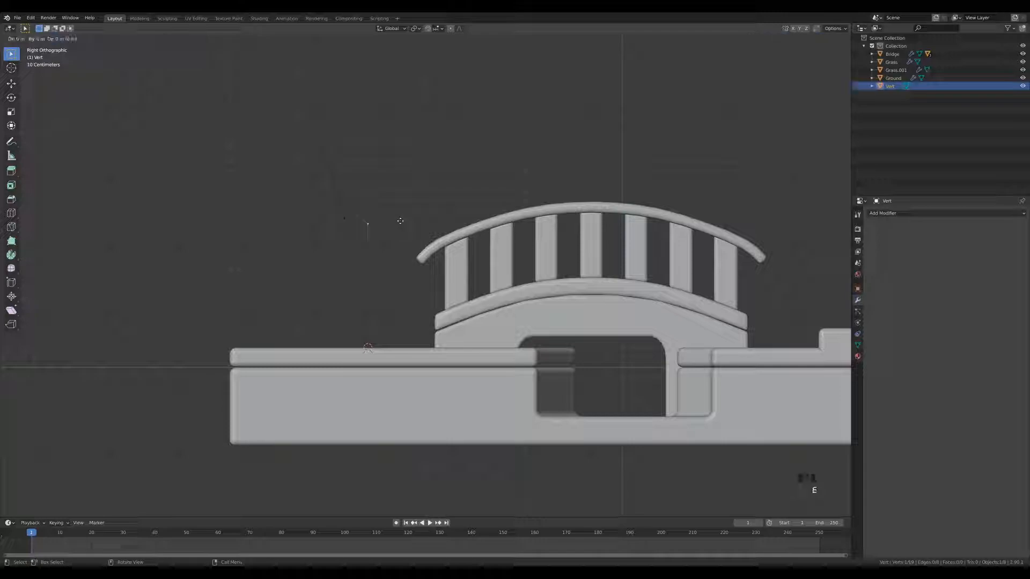
pyautogui.click(397, 199)
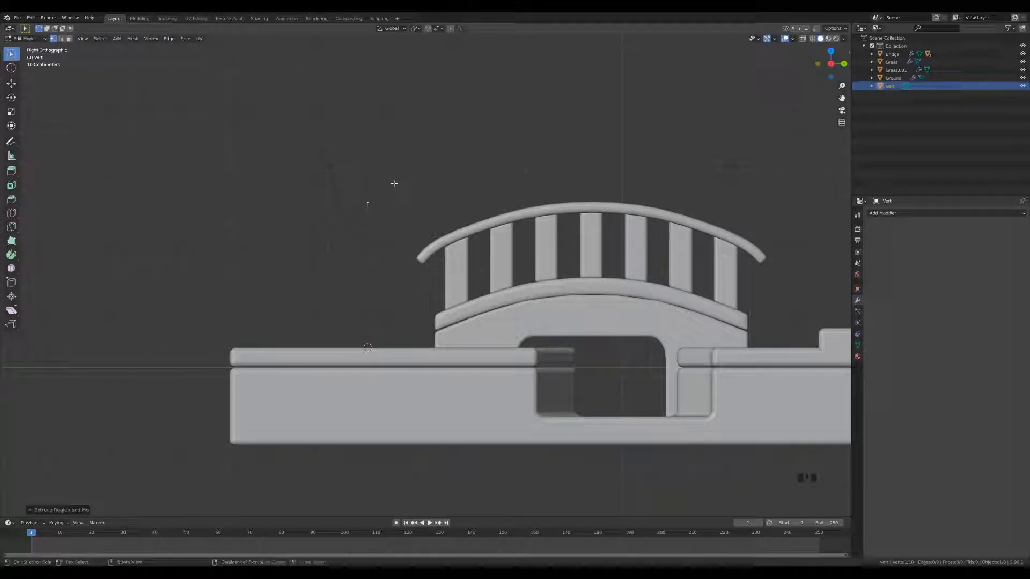
pyautogui.keyDown('ctrl'); pyautogui.rightClick(395, 183); pyautogui.keyUp('ctrl')
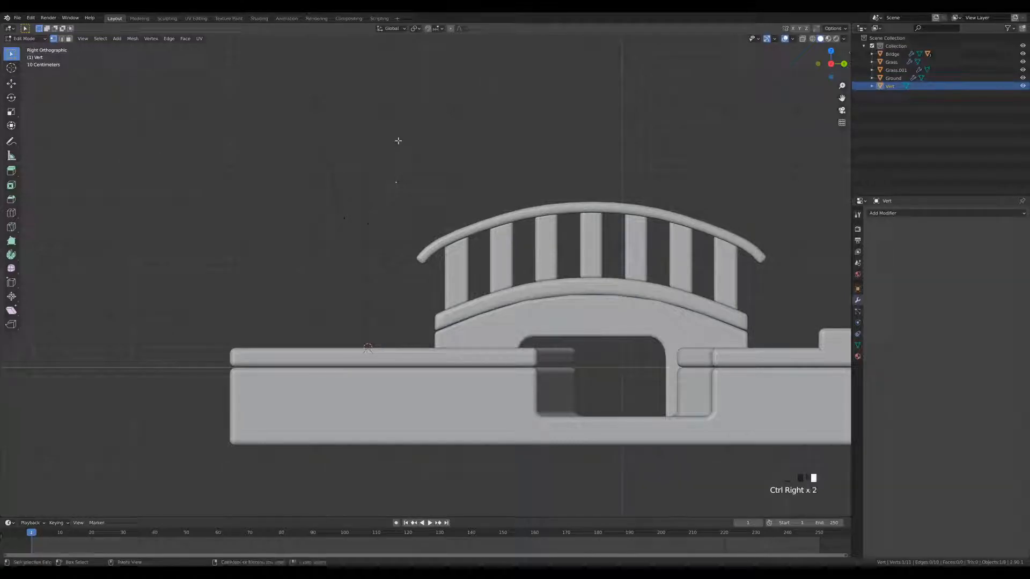
pyautogui.keyDown('ctrl'); pyautogui.rightClick(433, 191); pyautogui.keyUp('ctrl')
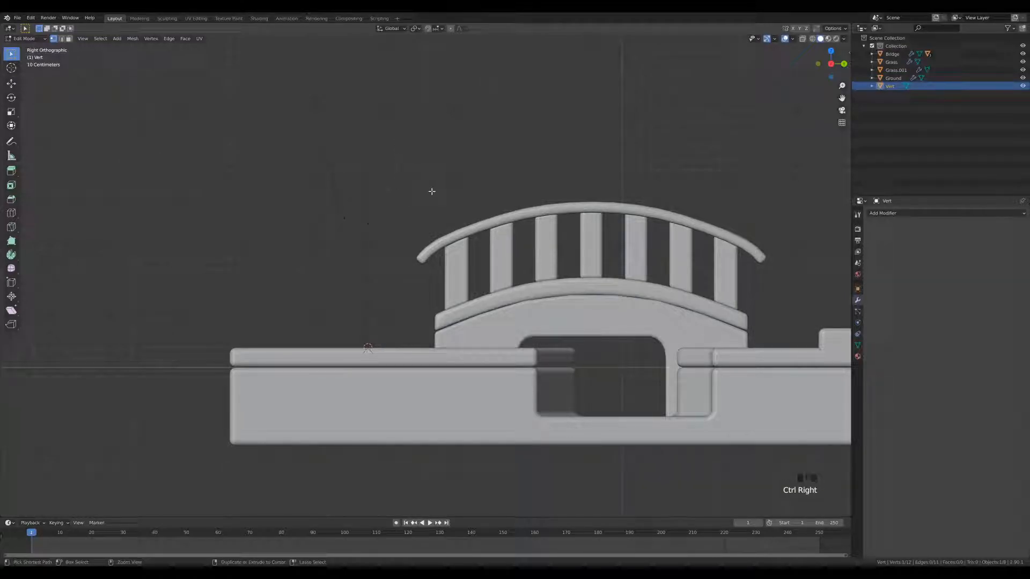
pyautogui.press('e')
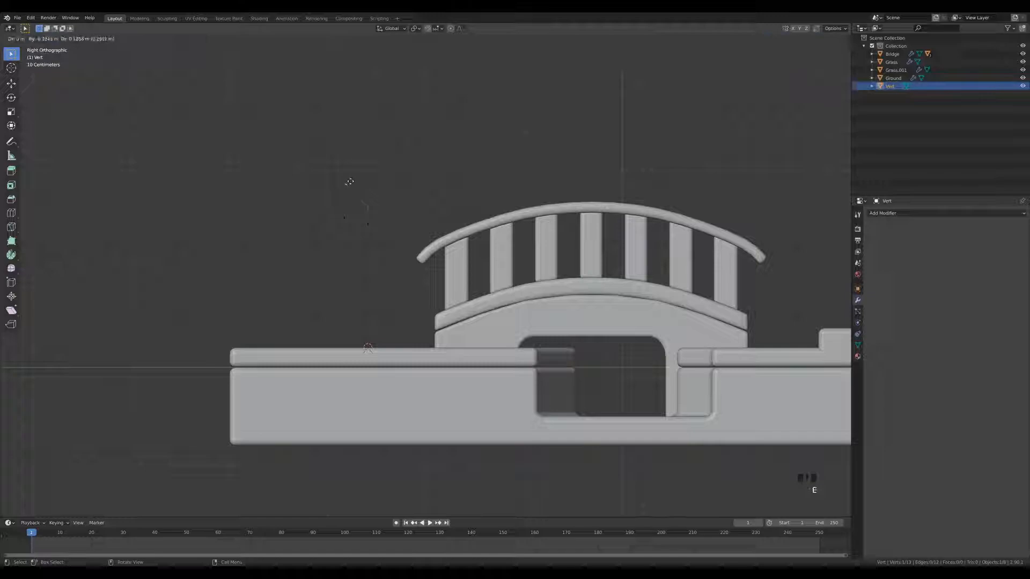
pyautogui.click(350, 183)
# Step: Return to Object Mode and add a Skin modifier to the tree skeleton
pyautogui.moveTo(349, 183); pyautogui.dragTo(553, 259, button='middle')
pyautogui.scroll(-3, 296, 217)
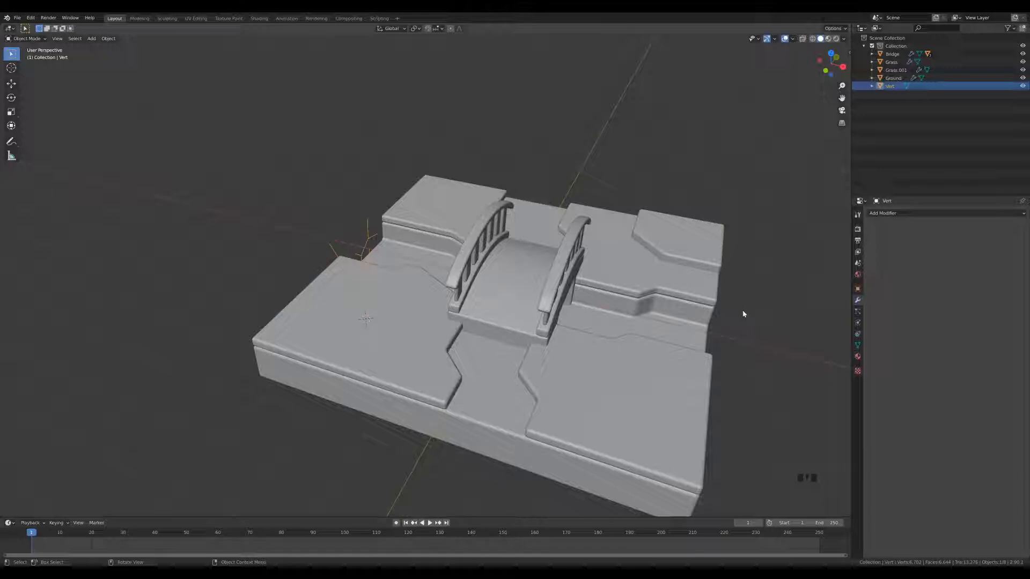
pyautogui.click(893, 213)
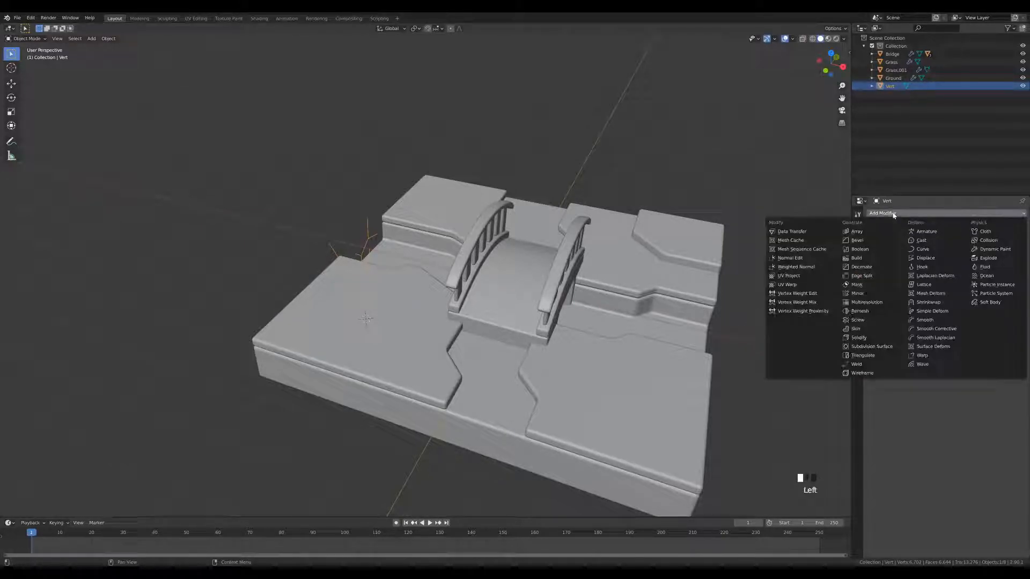
pyautogui.click(858, 329)
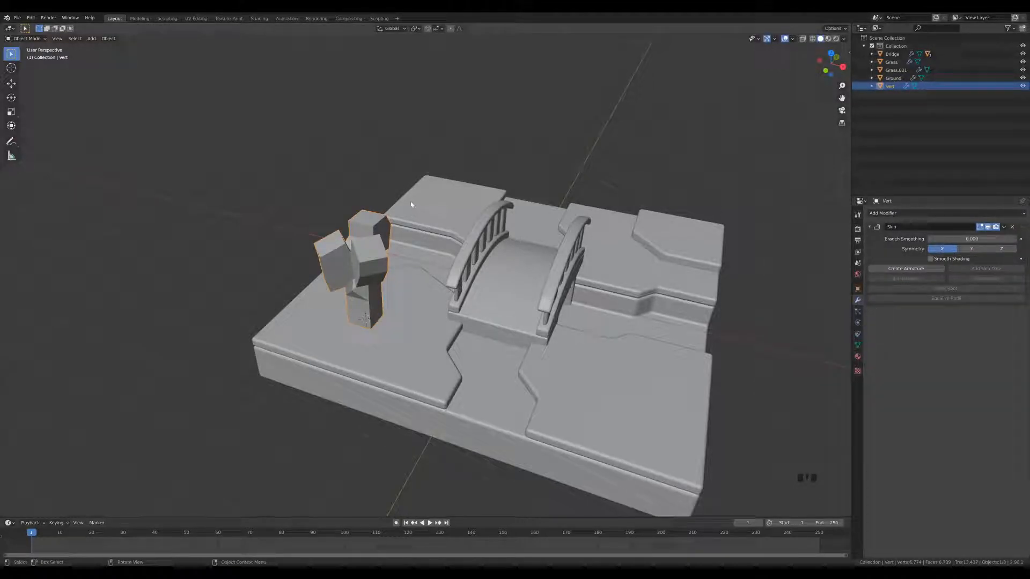
# Step: Scale the skin radius of all the tree skeleton's vertices down to about 0.3 in Edit Mode
pyautogui.press('Tab')
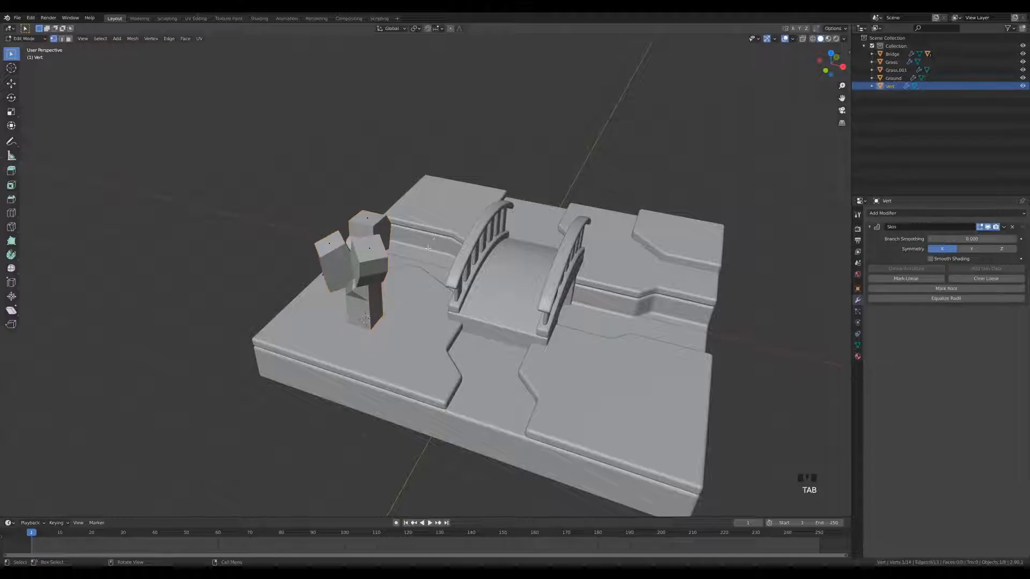
pyautogui.press('a')
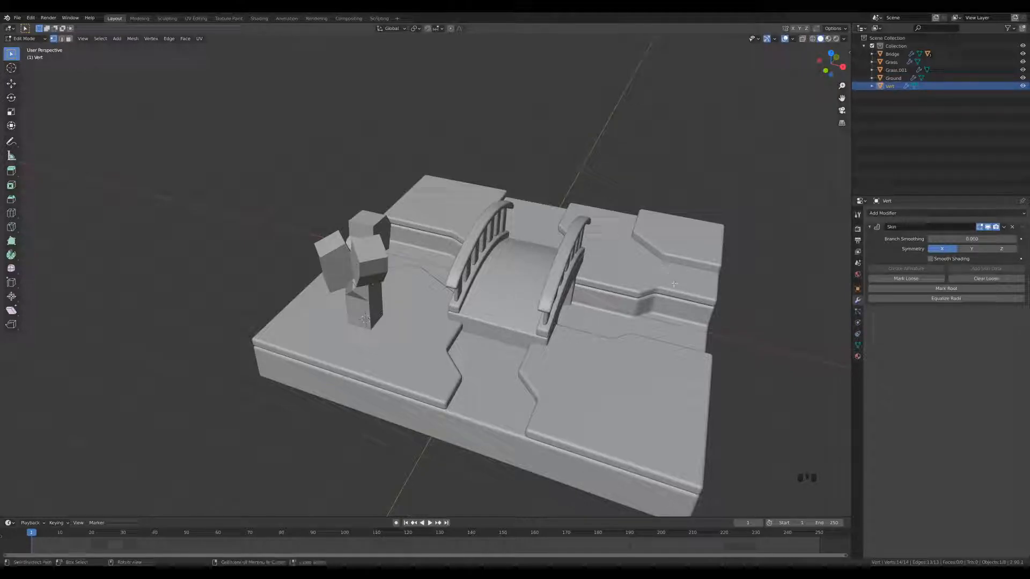
pyautogui.hotkey('ctrl', 'a')
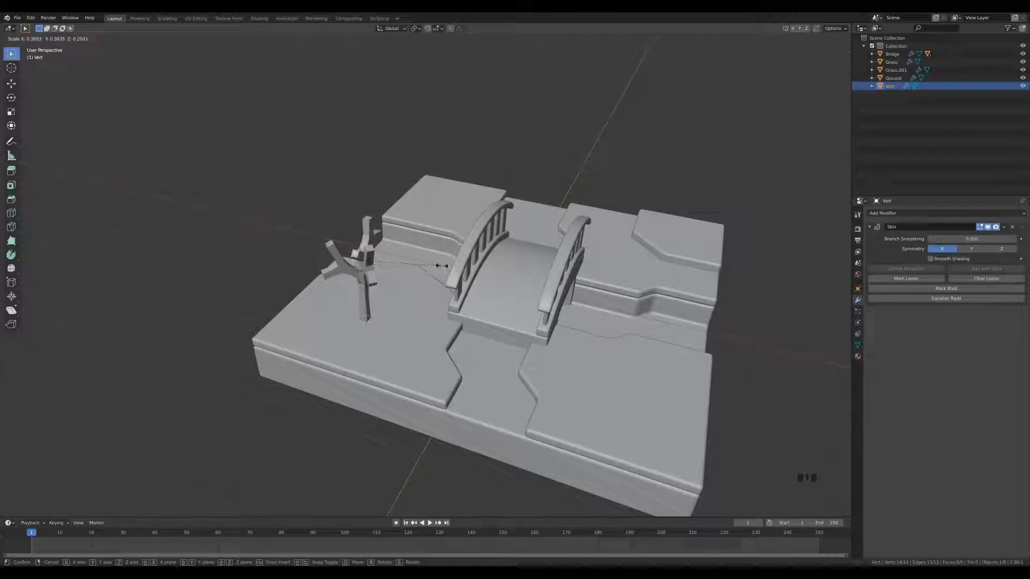
pyautogui.click(445, 267)
# Step: Flare the trunk's foot by scaling the base vertex's skin radius up by about 3.6
pyautogui.click(365, 319)
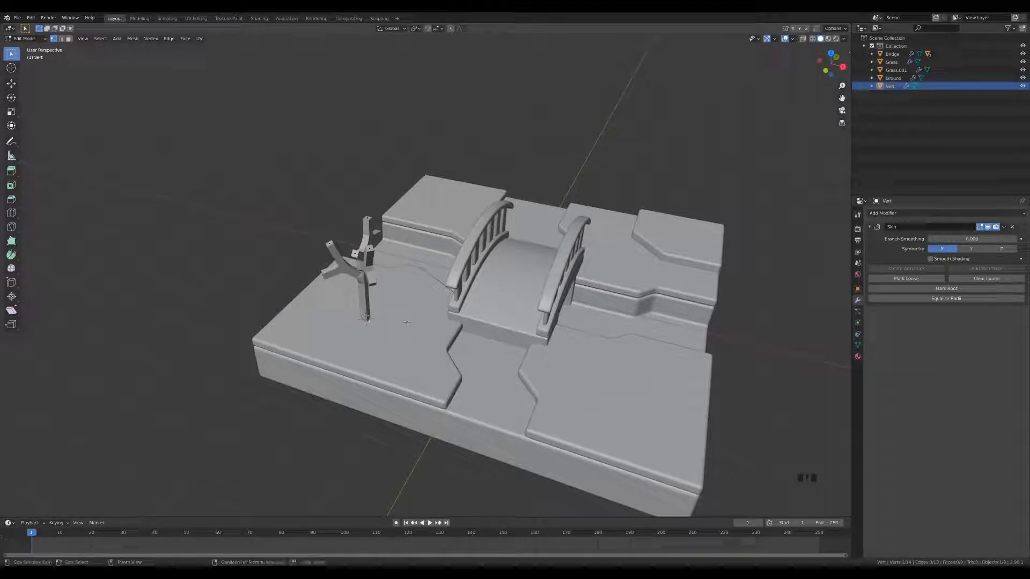
pyautogui.hotkey('ctrl', 'a')
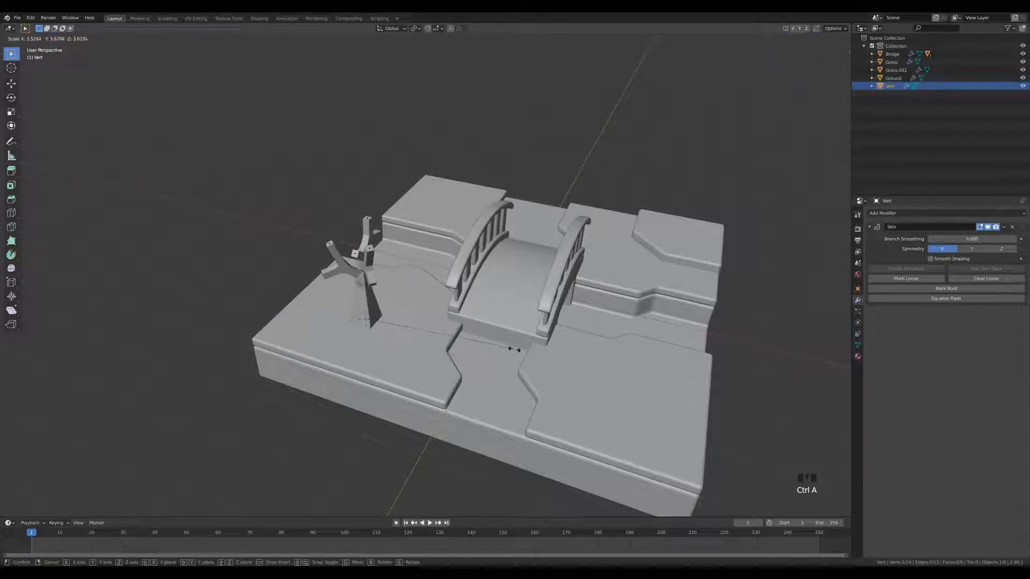
pyautogui.click(514, 349)
pyautogui.moveTo(395, 303); pyautogui.dragTo(400, 311, button='middle')
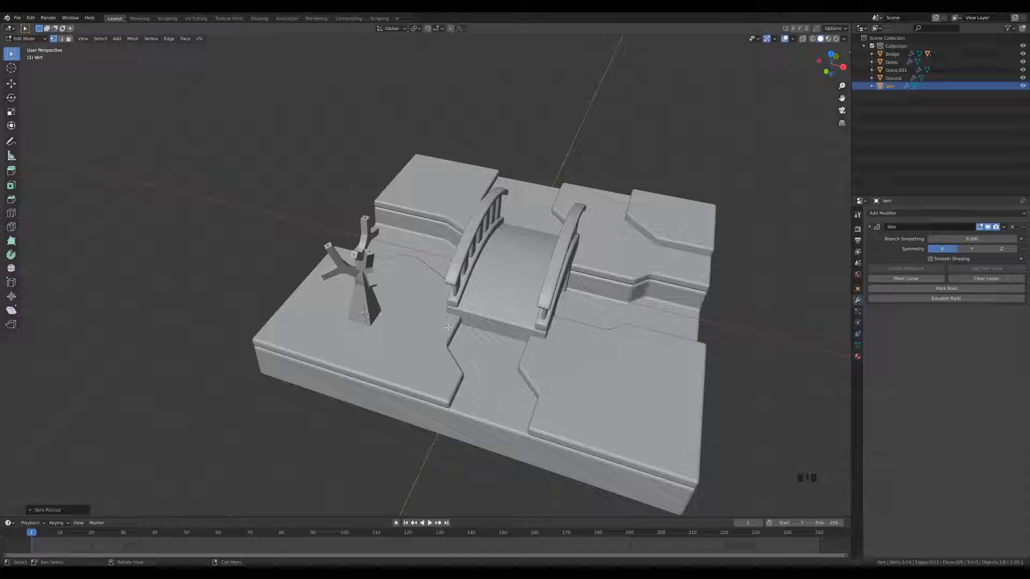
# Step: In the front view with X-ray on, extrude the trunk's base vertex about 0.3 m down along Z into the ground
pyautogui.press('KP_1')
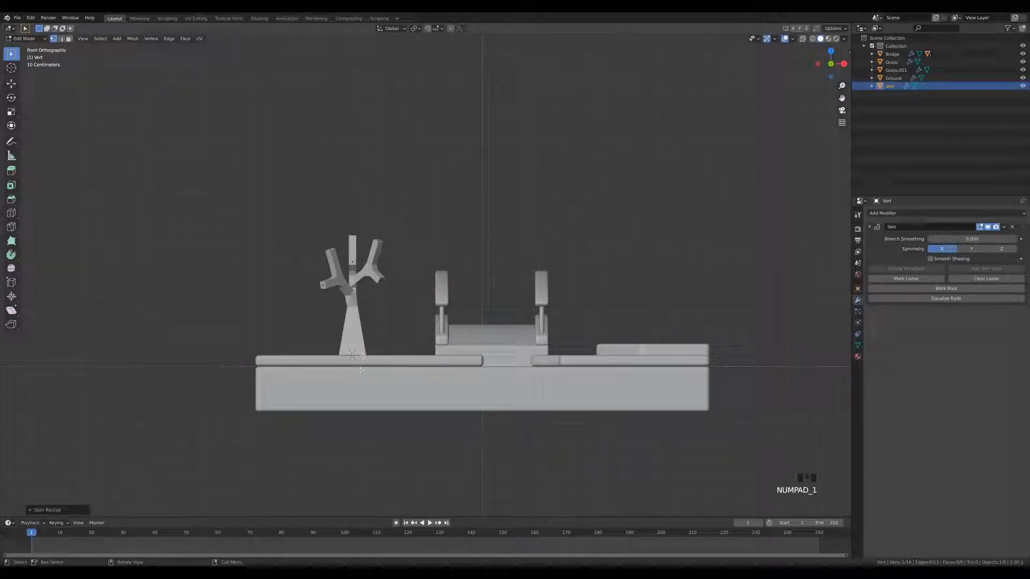
pyautogui.hotkey('alt', 'z')
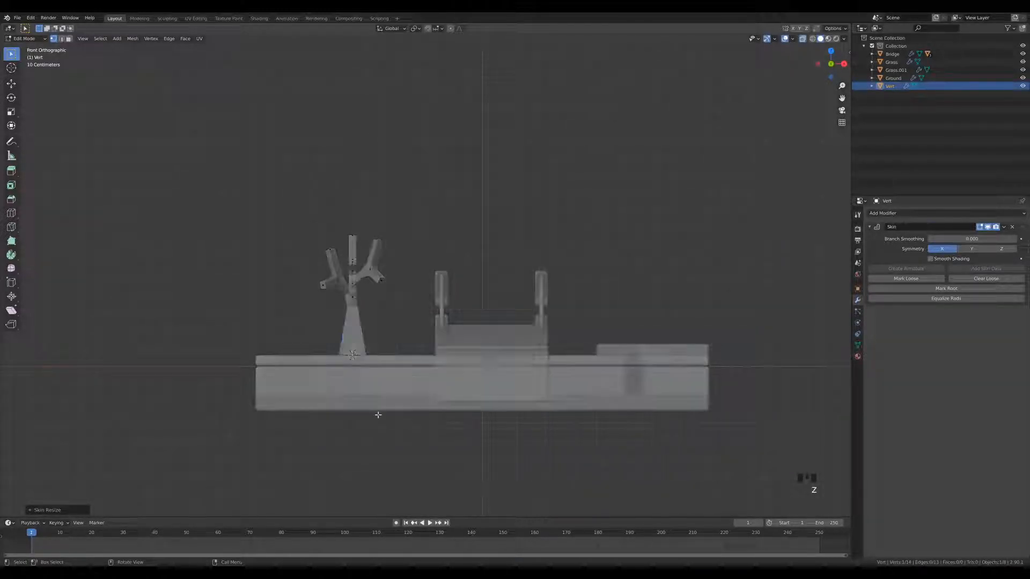
pyautogui.press('e')
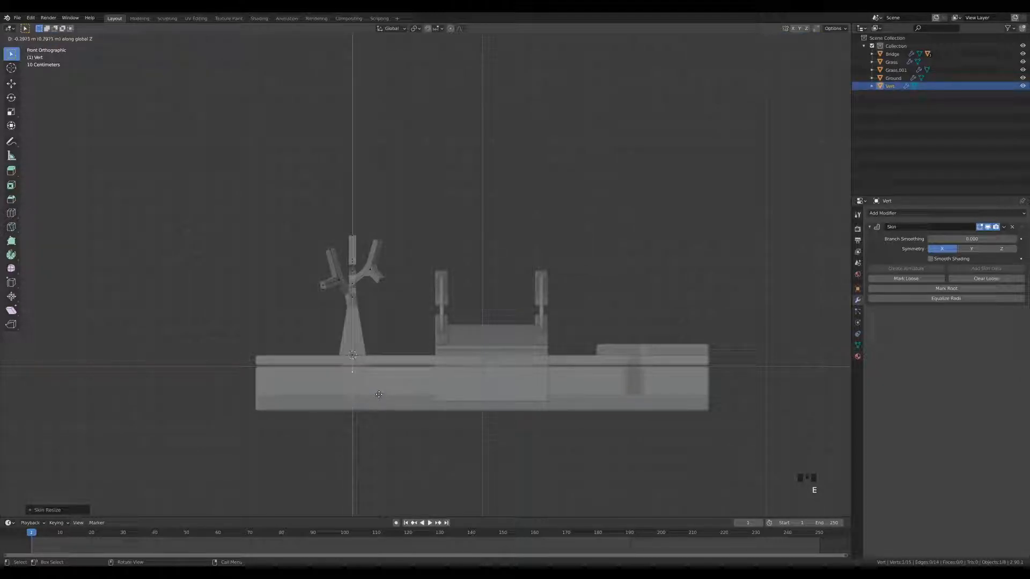
pyautogui.click(378, 395)
pyautogui.moveTo(447, 308)
pyautogui.mouseDown(button='middle')
pyautogui.moveTo(383, 326)
pyautogui.moveTo(463, 333)
pyautogui.mouseUp(button='middle')
pyautogui.press('z')
pyautogui.click(462, 383)
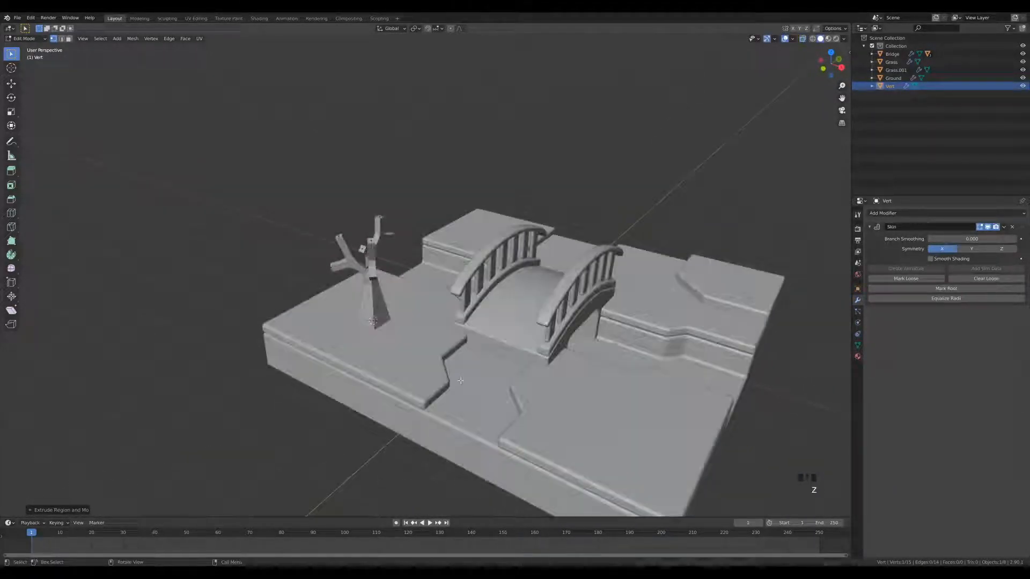
# Step: Lower the fork vertex of the branch facing away from the bridge by about 0.14 m along Z
pyautogui.scroll(4, 431, 294)
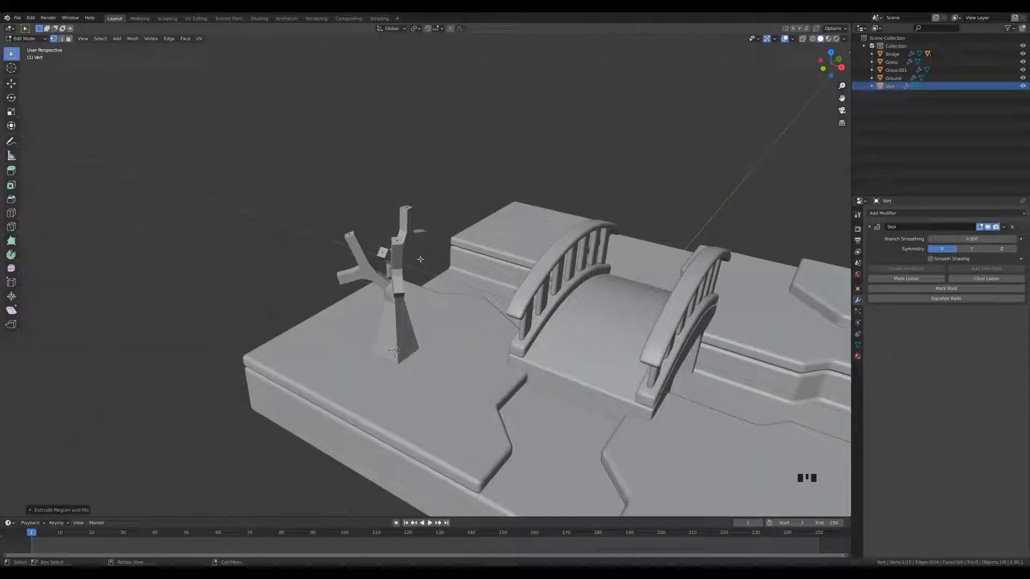
pyautogui.moveTo(420, 259); pyautogui.dragTo(589, 281, button='middle')
pyautogui.moveTo(474, 353); pyautogui.dragTo(336, 346, button='middle')
pyautogui.keyDown('shift'); pyautogui.moveTo(379, 289); pyautogui.dragTo(422, 282, button='middle'); pyautogui.keyUp('shift')
pyautogui.scroll(5, 423, 281)
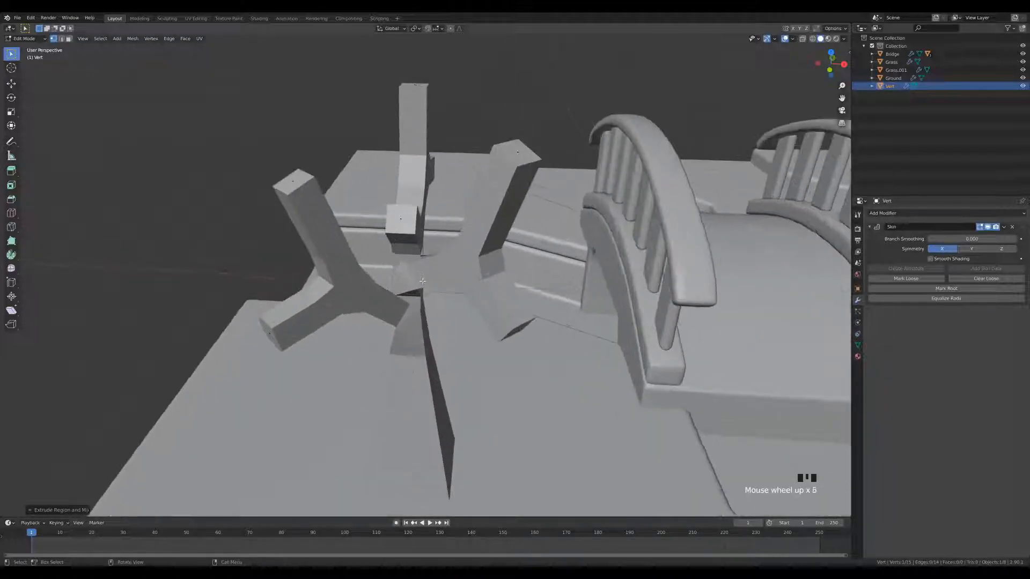
pyautogui.scroll(3, 423, 282)
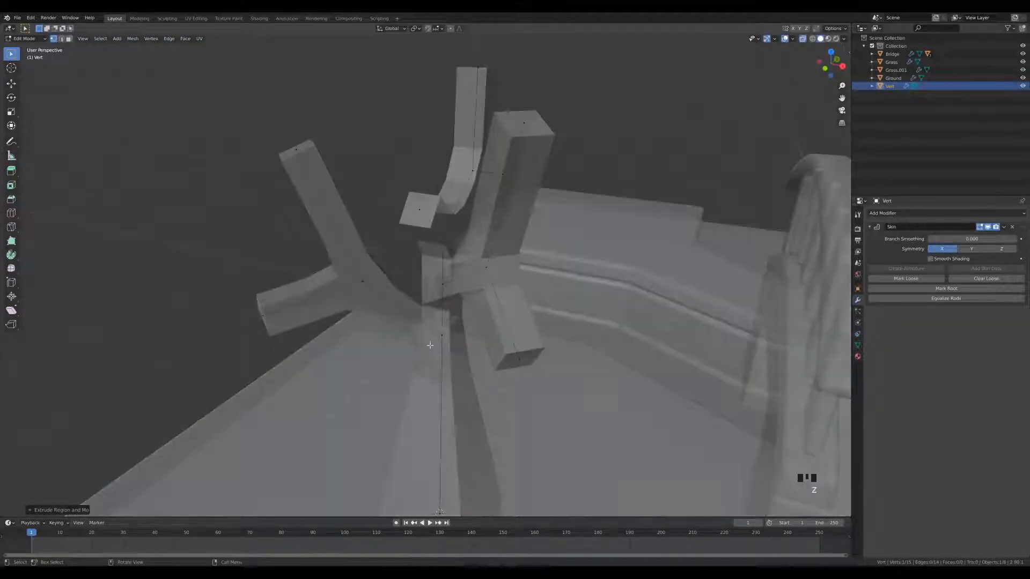
pyautogui.moveTo(424, 289); pyautogui.dragTo(404, 315, button='middle')
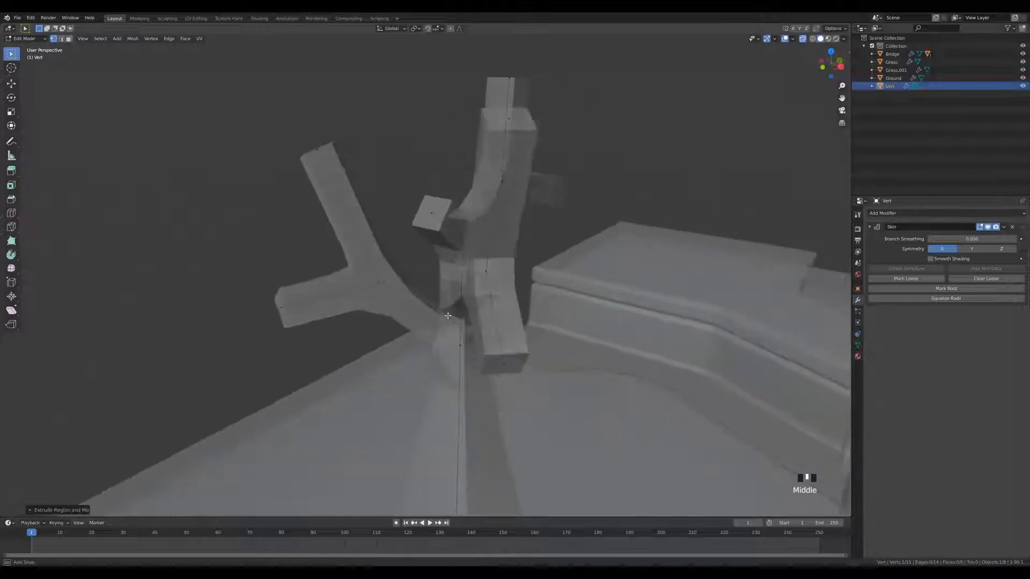
pyautogui.click(404, 316)
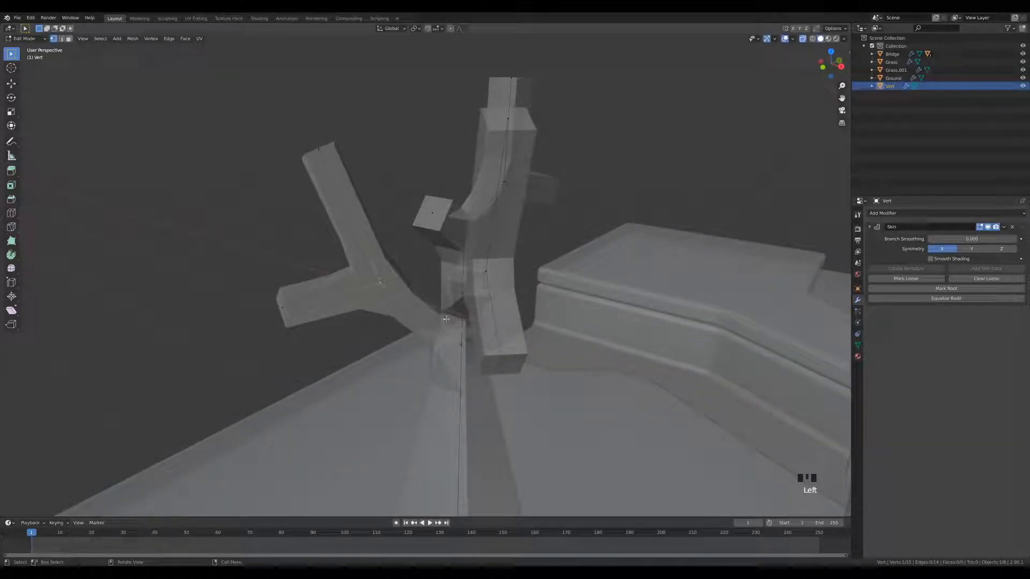
pyautogui.hotkey('alt', 'z')
pyautogui.moveTo(410, 282); pyautogui.dragTo(423, 290, button='middle')
pyautogui.press('g')
pyautogui.press('z')
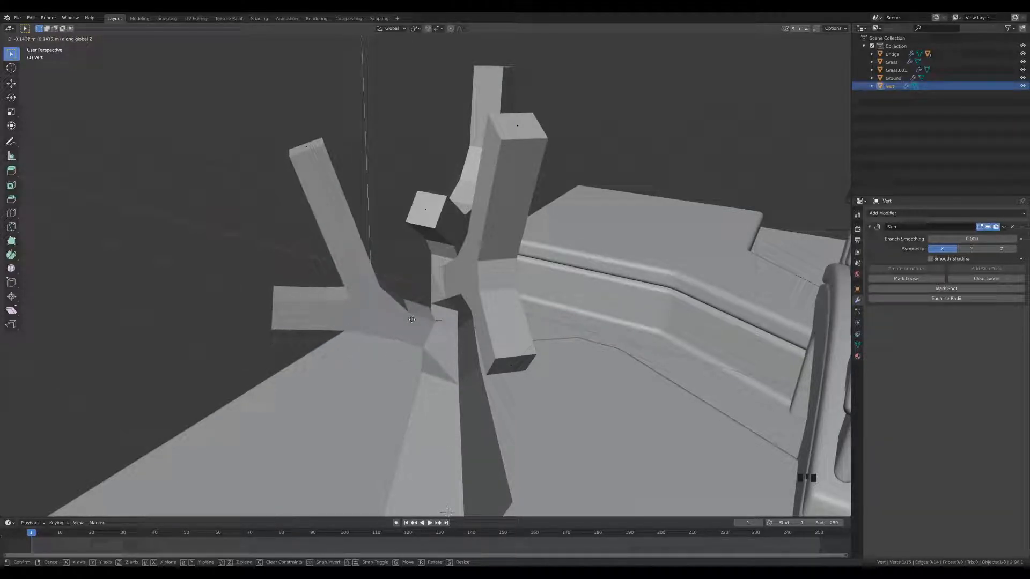
pyautogui.click(412, 320)
# Step: Adjust the heights of the trunk vertices where the branches join, moving them along Z only
pyautogui.moveTo(411, 320); pyautogui.dragTo(370, 289, button='middle')
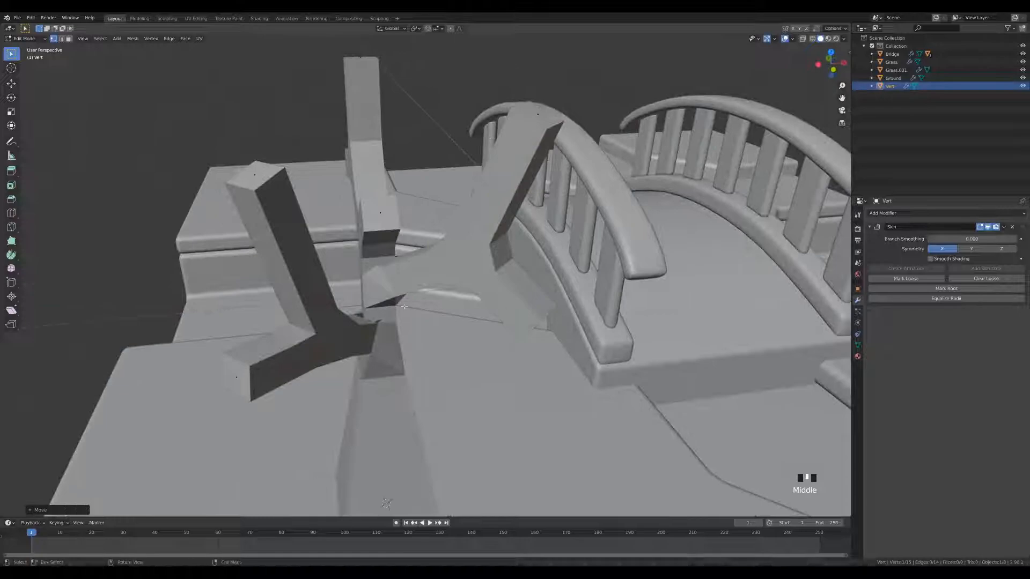
pyautogui.press('g')
pyautogui.press('z')
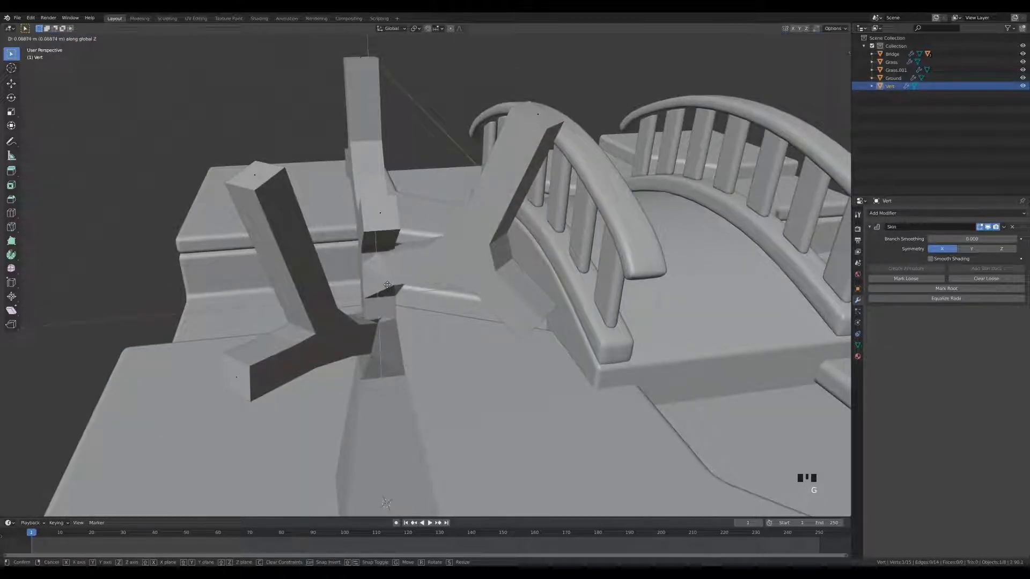
pyautogui.click(378, 356)
pyautogui.moveTo(378, 356); pyautogui.dragTo(590, 351, button='middle')
pyautogui.press('g')
pyautogui.press('z')
pyautogui.click(322, 308)
pyautogui.moveTo(322, 308); pyautogui.dragTo(377, 510, button='middle')
pyautogui.press('g')
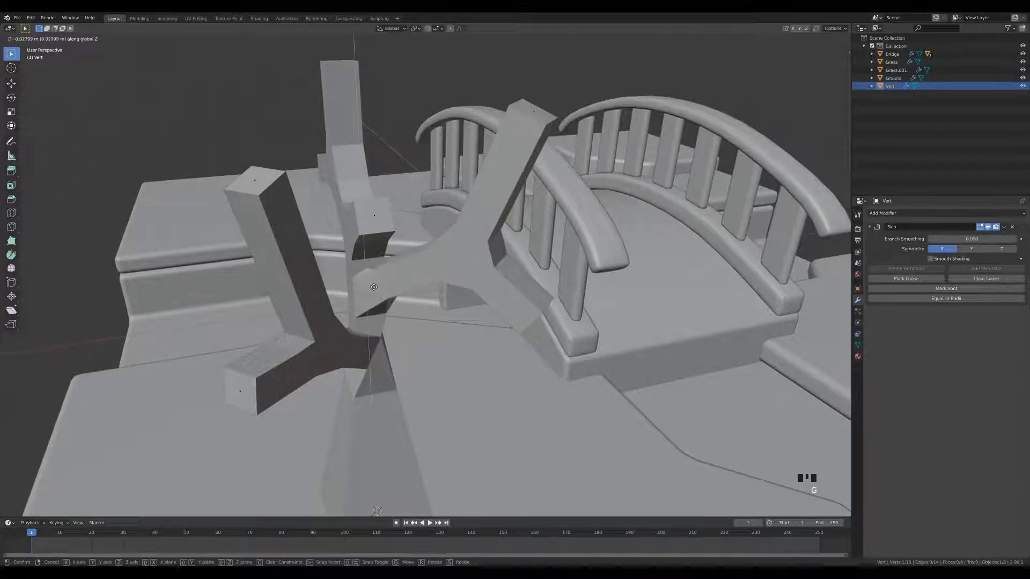
pyautogui.click(481, 302)
# Step: Lower the fork vertex of the branch nearest the bridge along its local Z axis
pyautogui.moveTo(478, 279)
pyautogui.mouseDown(button='middle')
pyautogui.moveTo(444, 315)
pyautogui.moveTo(472, 271)
pyautogui.mouseUp(button='middle')
pyautogui.click(471, 267)
pyautogui.press('z')
pyautogui.click(470, 268)
pyautogui.press('g')
pyautogui.press('z')
pyautogui.press('z')
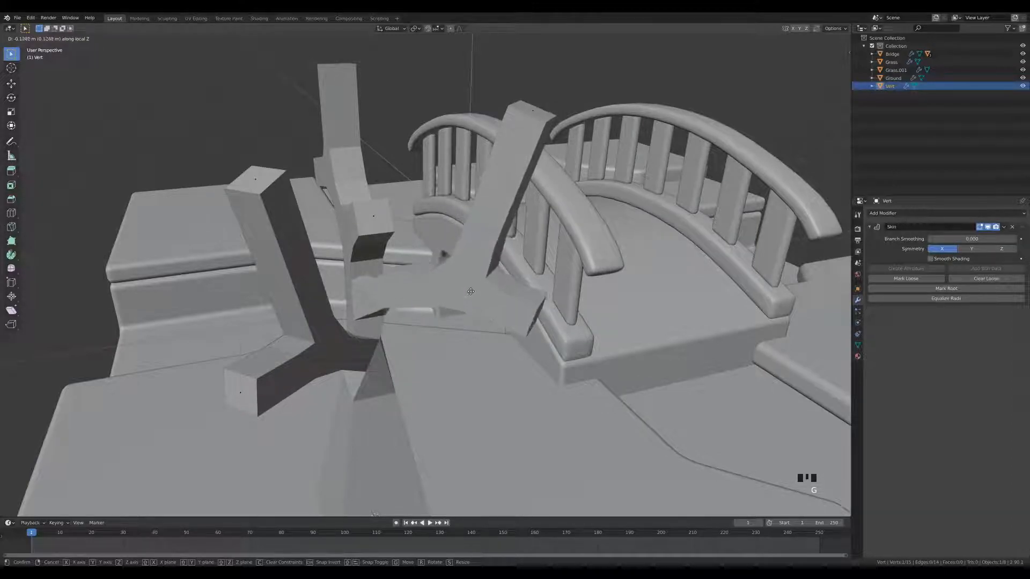
pyautogui.click(470, 283)
# Step: Fine-tune the trunk's upper joint along Z from the opposite side to clean up the skin between the branches
pyautogui.moveTo(470, 284); pyautogui.dragTo(577, 329, button='middle')
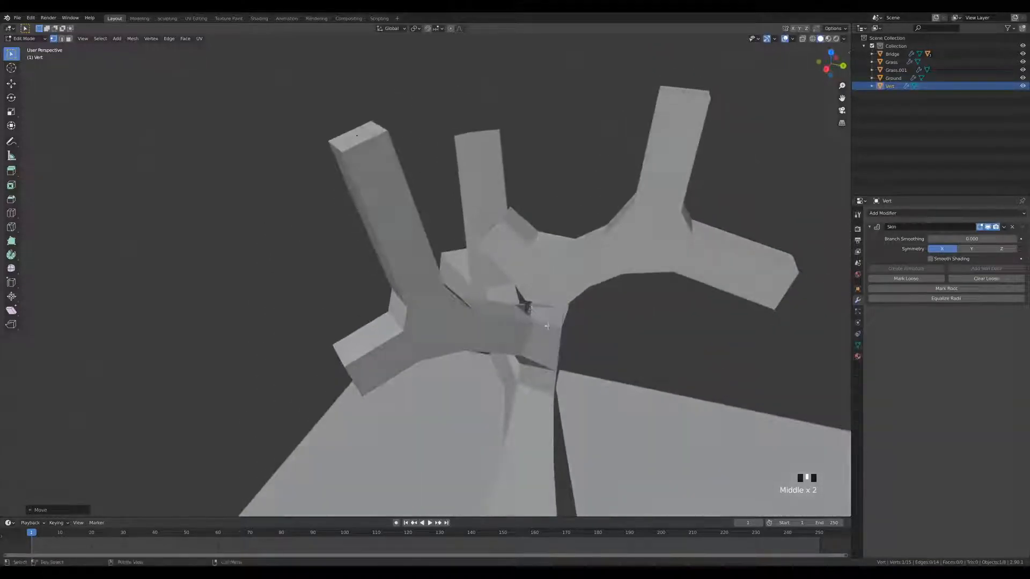
pyautogui.press('g')
pyautogui.press('z')
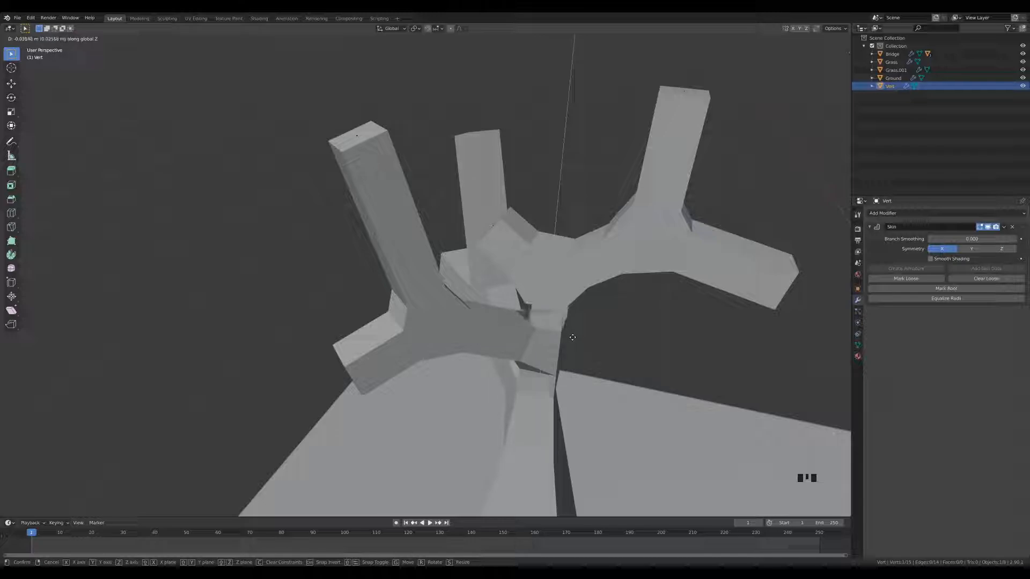
pyautogui.click(572, 336)
pyautogui.moveTo(572, 337); pyautogui.dragTo(517, 393, button='middle')
pyautogui.press('g')
pyautogui.press('z')
pyautogui.click(484, 387)
# Step: Select the vertices of the rear branch with its twigs and raise them slightly along Z
pyautogui.scroll(-1, 517, 394)
pyautogui.click(396, 255)
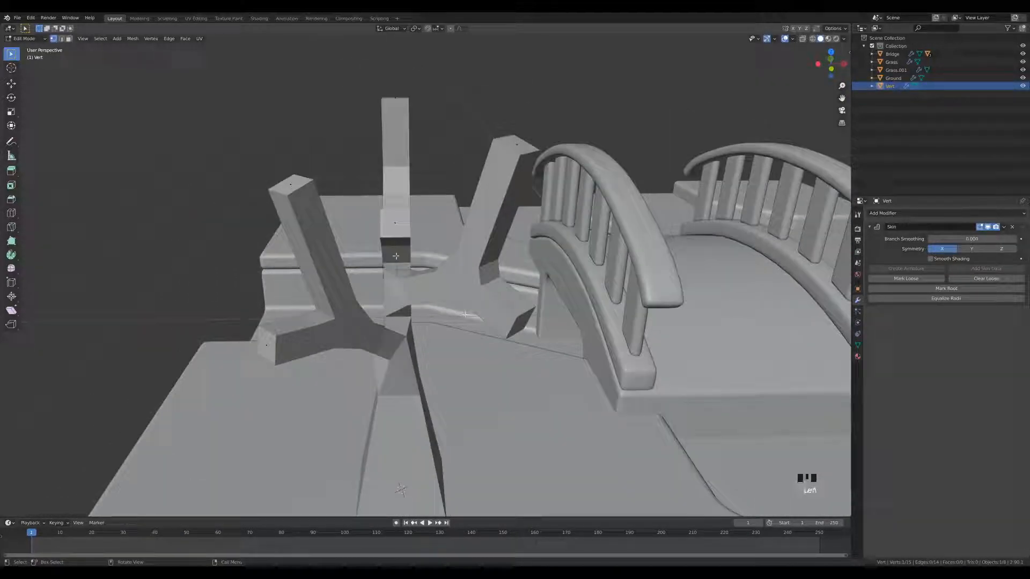
pyautogui.moveTo(365, 107); pyautogui.dragTo(439, 252)
pyautogui.press('g')
pyautogui.press('z')
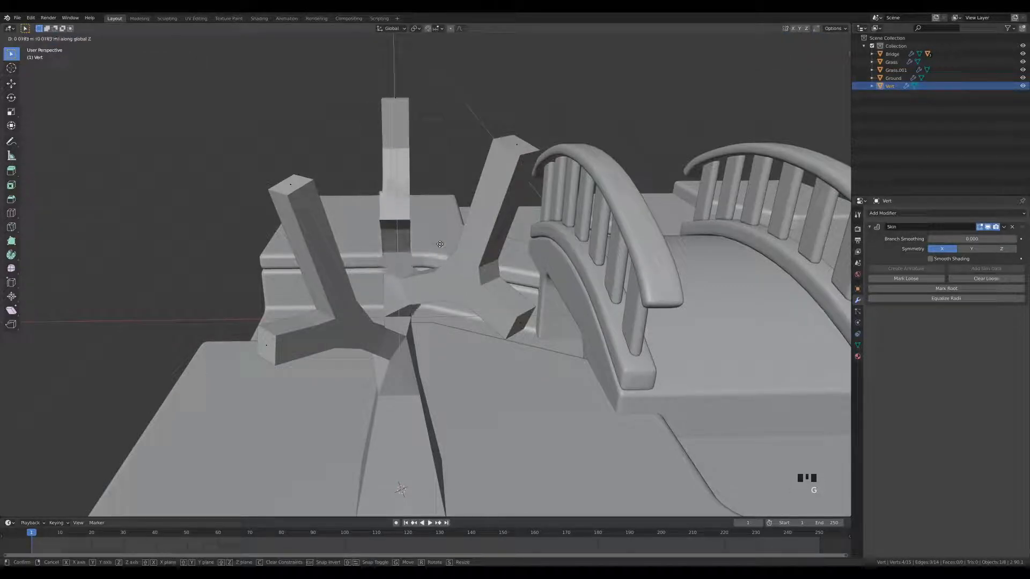
pyautogui.click(439, 244)
# Step: Return to Object Mode and add a level 2 Subdivision Surface modifier to the tree
pyautogui.moveTo(439, 244); pyautogui.dragTo(563, 292, button='middle')
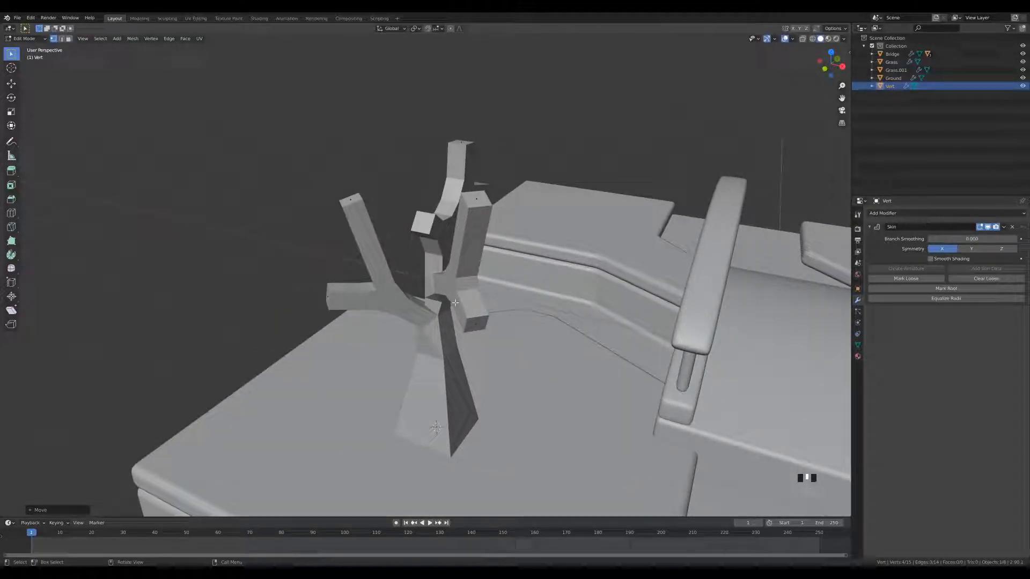
pyautogui.moveTo(501, 293); pyautogui.dragTo(504, 301, button='middle')
pyautogui.press('Tab')
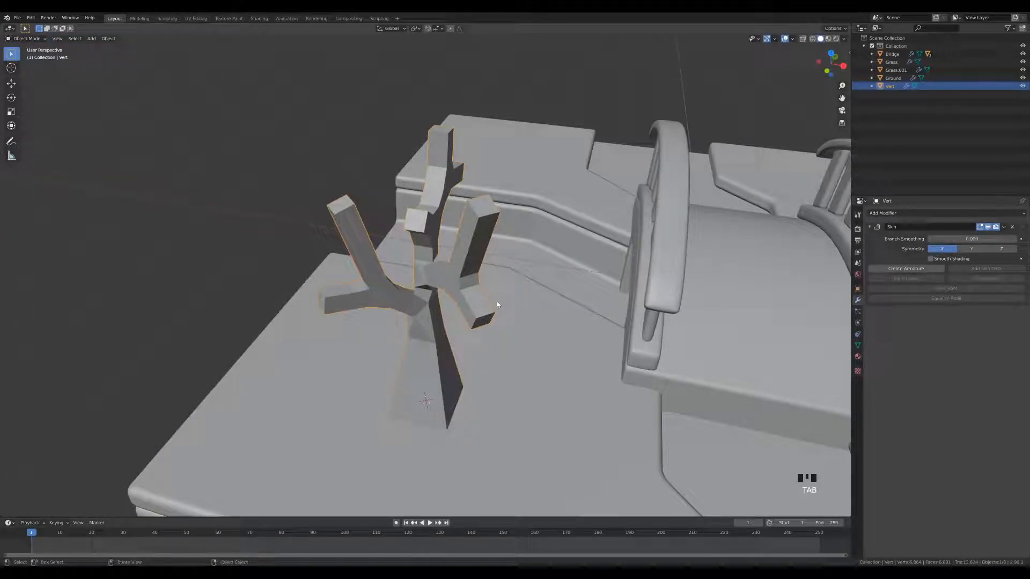
pyautogui.hotkey('ctrl', '2')
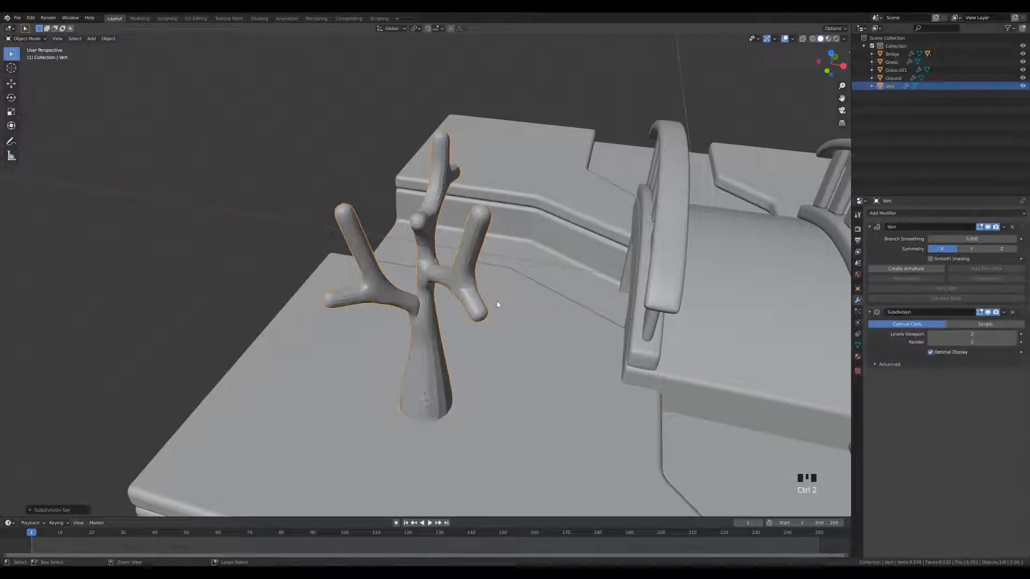
pyautogui.moveTo(512, 285); pyautogui.dragTo(524, 268, button='middle')
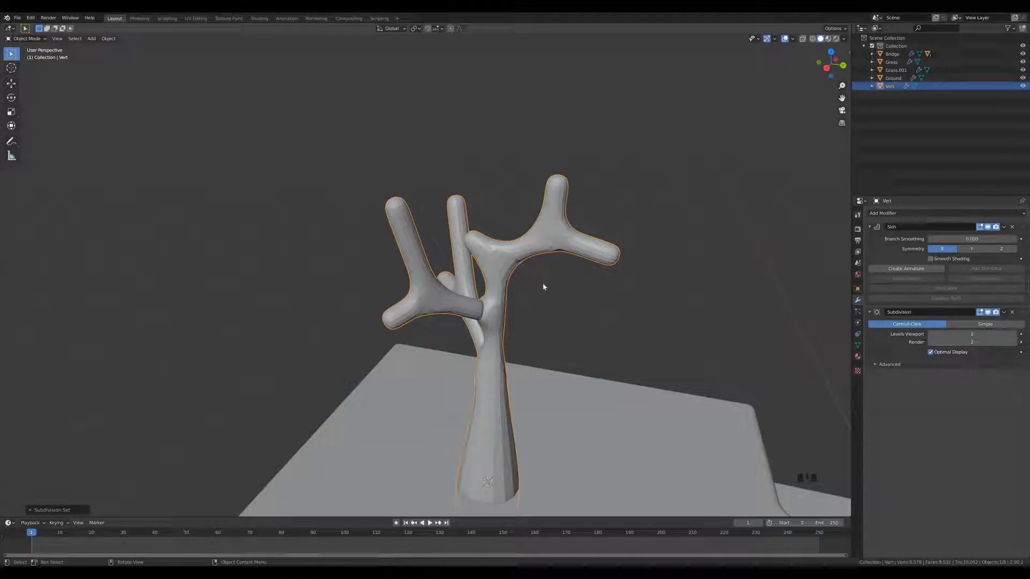
# Step: In Edit Mode with X-ray on, reduce the skin radius at the upper trunk joint where the branches meet
pyautogui.hotkey('alt', 'z')
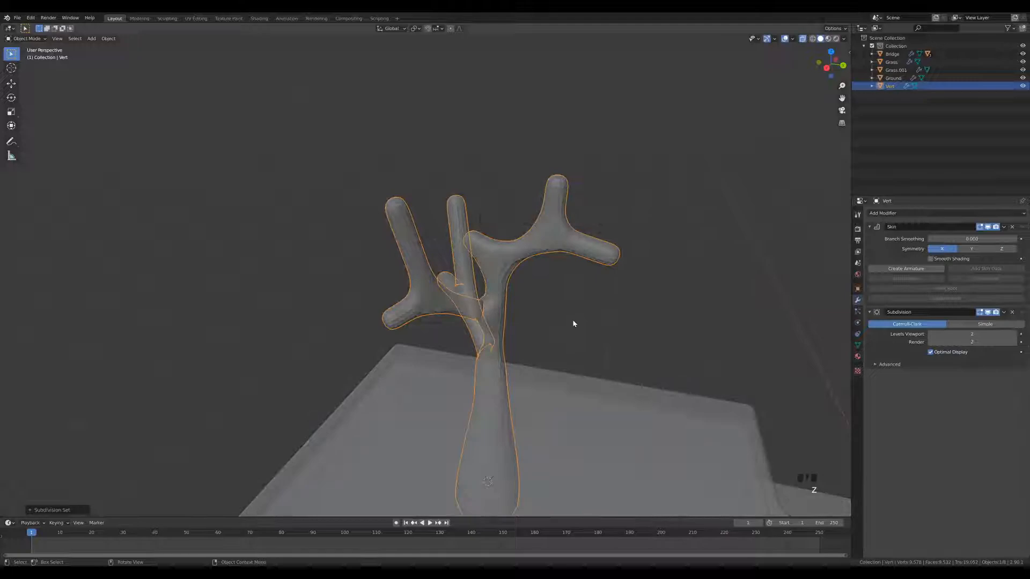
pyautogui.press('Tab')
pyautogui.click(487, 395)
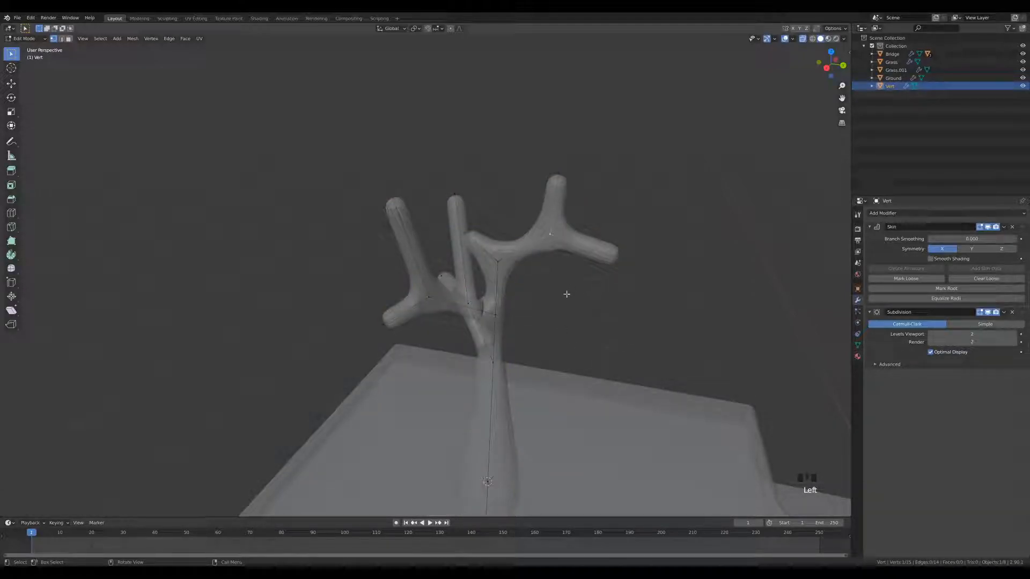
pyautogui.hotkey('ctrl', 'a')
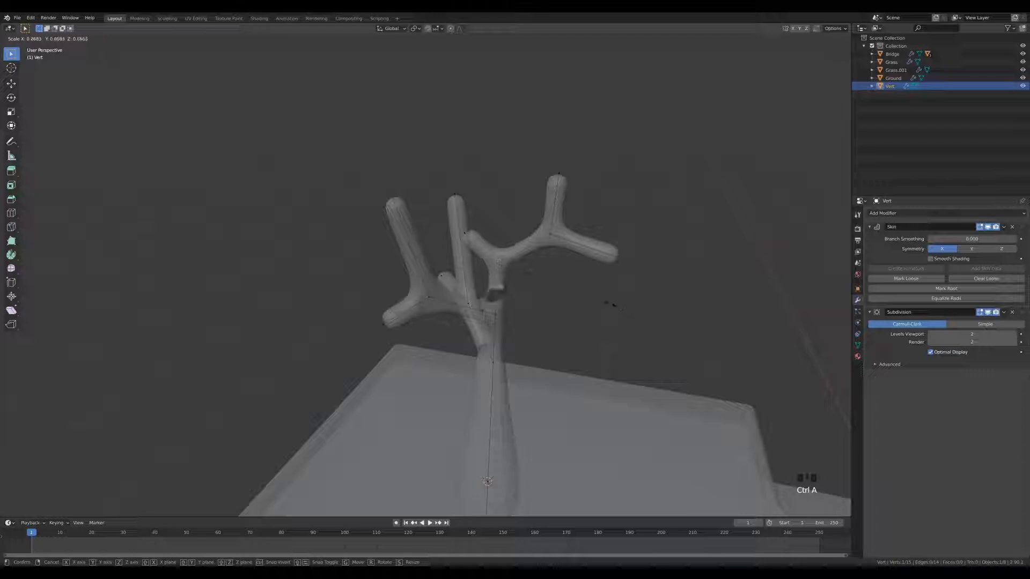
pyautogui.click(592, 302)
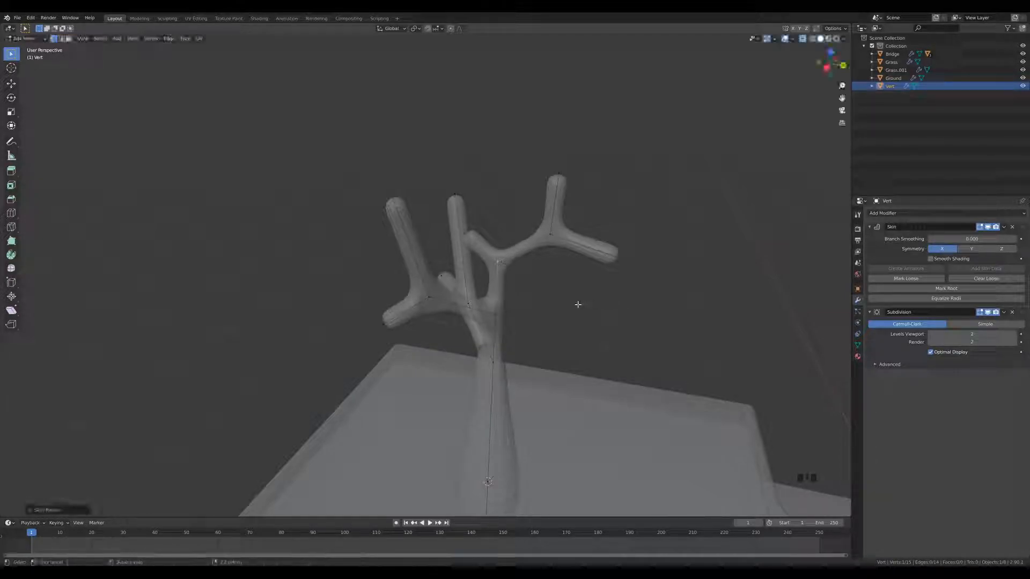
pyautogui.moveTo(508, 310); pyautogui.dragTo(639, 304, button='middle')
pyautogui.hotkey('ctrl', 'a')
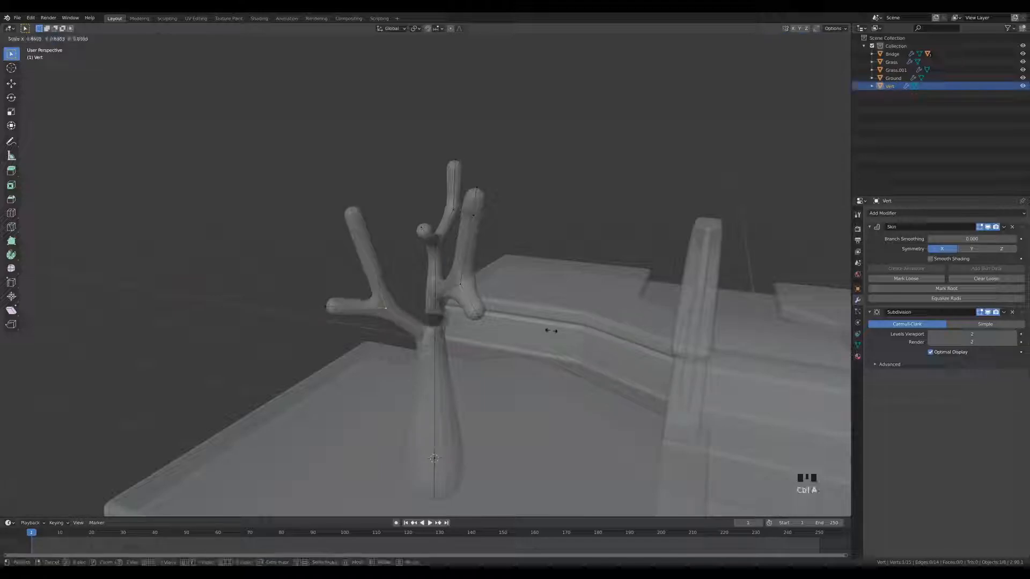
pyautogui.click(556, 332)
# Step: Move the fork vertex of the branch facing away from the bridge slightly lower to smooth its trunk connection
pyautogui.press('g')
pyautogui.rightClick(375, 307)
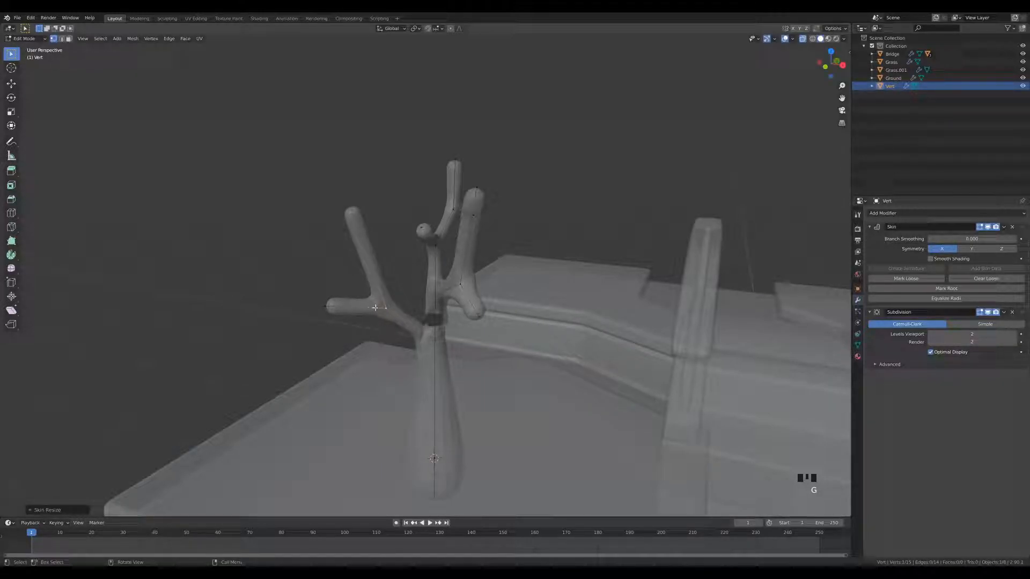
pyautogui.press('g')
pyautogui.click(417, 328)
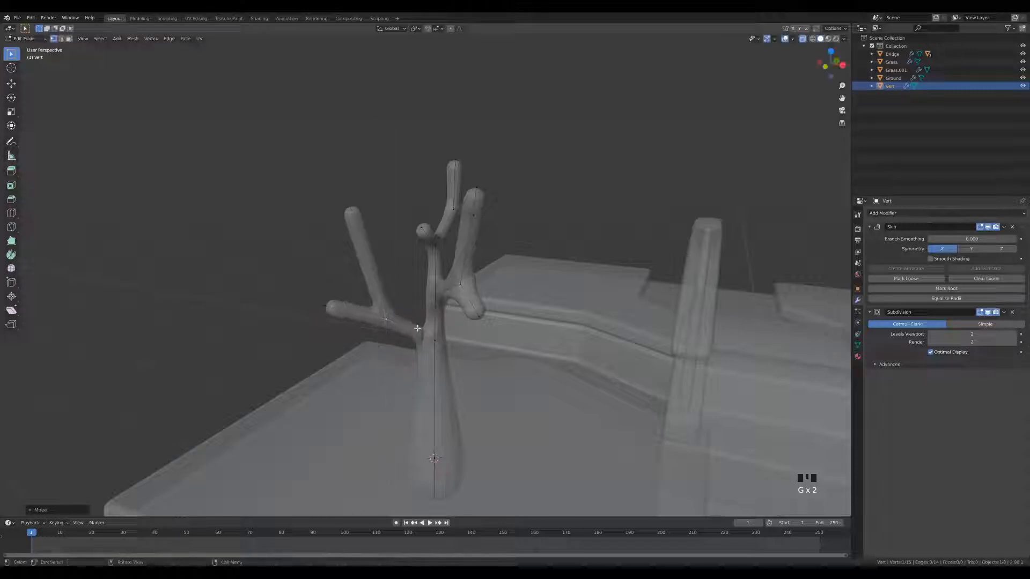
# Step: Raise the upper trunk joint vertex slightly along Z and reduce the skin radius at the neighbouring branch joints
pyautogui.press('g')
pyautogui.press('z')
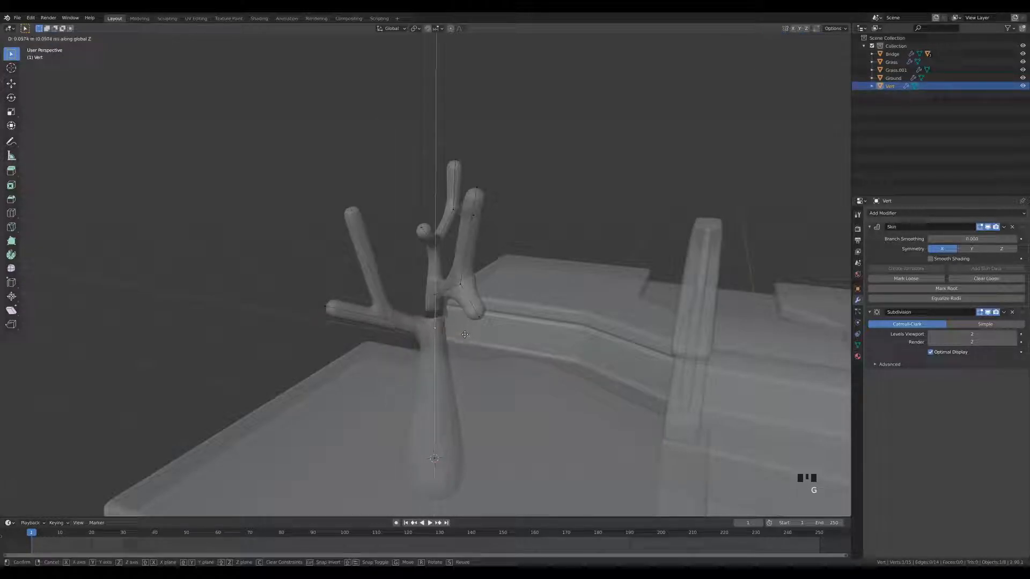
pyautogui.click(437, 289)
pyautogui.moveTo(437, 289); pyautogui.dragTo(397, 283, button='middle')
pyautogui.hotkey('ctrl', 'a')
pyautogui.click(494, 304)
pyautogui.moveTo(494, 304); pyautogui.dragTo(468, 276, button='middle')
pyautogui.hotkey('ctrl', 'a')
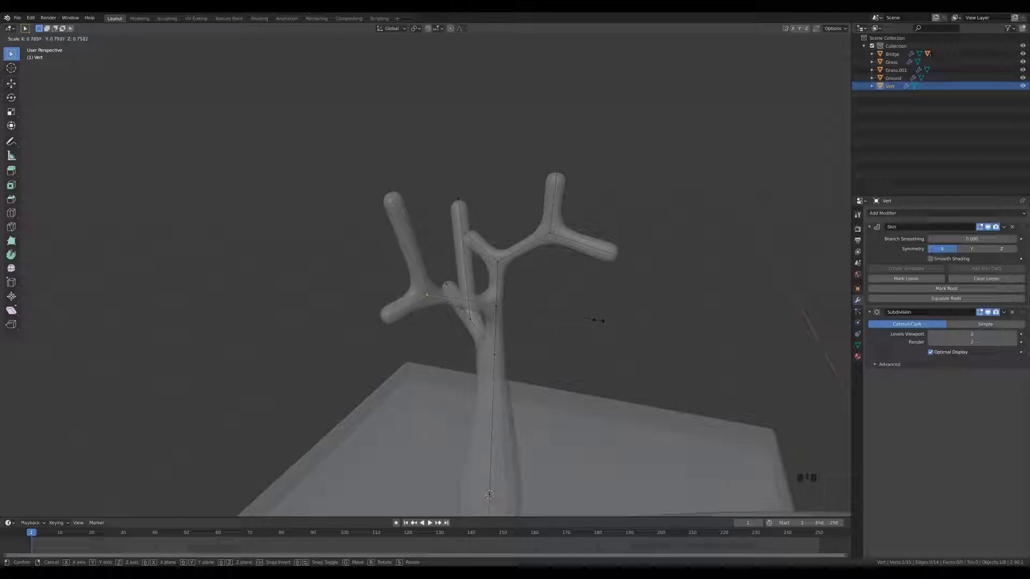
pyautogui.click(593, 320)
pyautogui.moveTo(602, 319)
pyautogui.mouseDown(button='middle')
pyautogui.moveTo(730, 328)
pyautogui.moveTo(598, 308)
pyautogui.mouseUp(button='middle')
# Step: Return to Object Mode and enable Smooth Shading in the tree's Skin modifier
pyautogui.press('Tab')
pyautogui.moveTo(538, 246); pyautogui.dragTo(483, 340, button='middle')
pyautogui.scroll(-1, 526, 261)
pyautogui.moveTo(545, 296); pyautogui.dragTo(503, 264, button='middle')
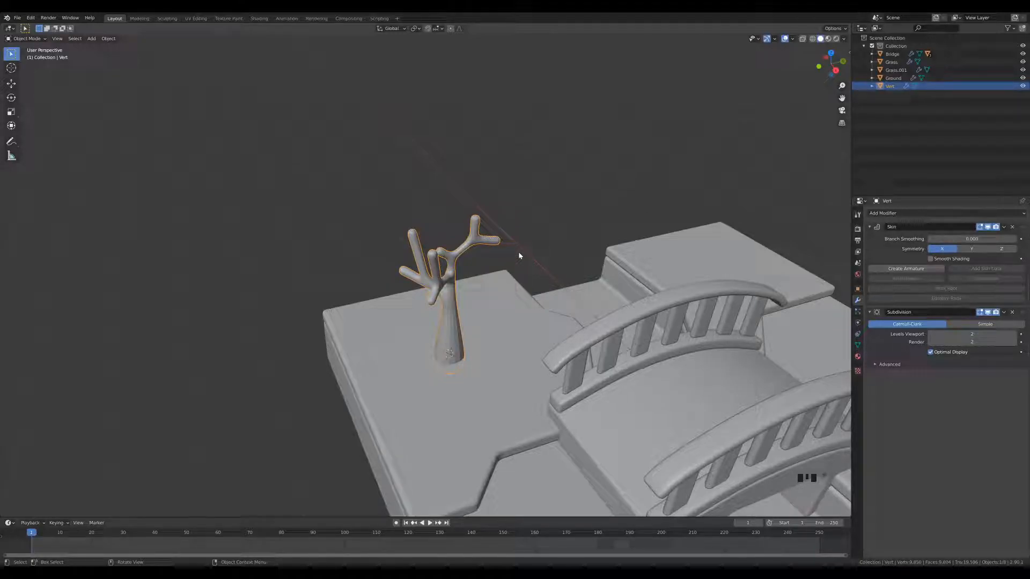
pyautogui.moveTo(541, 235); pyautogui.dragTo(542, 244, button='middle')
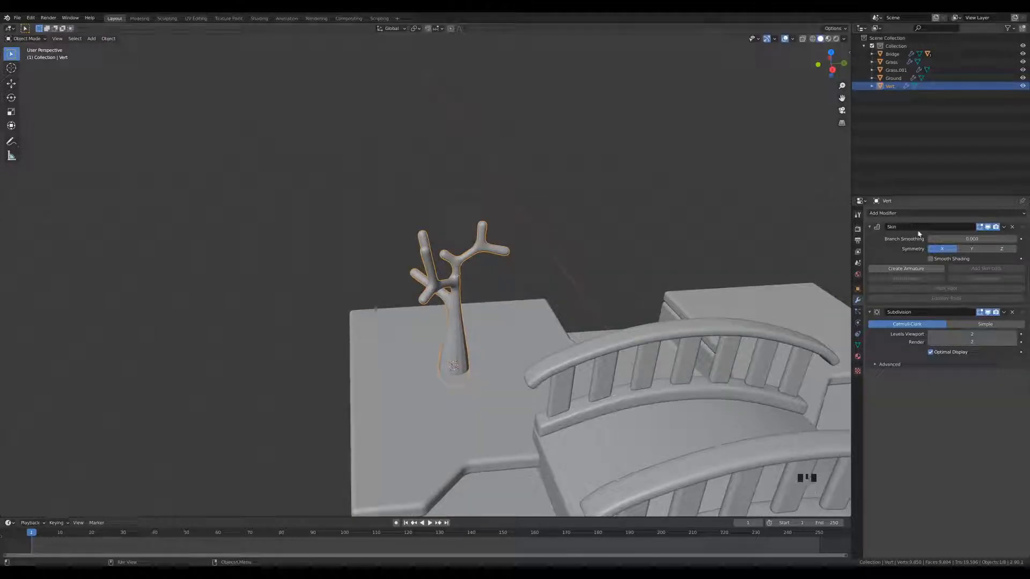
pyautogui.click(933, 260)
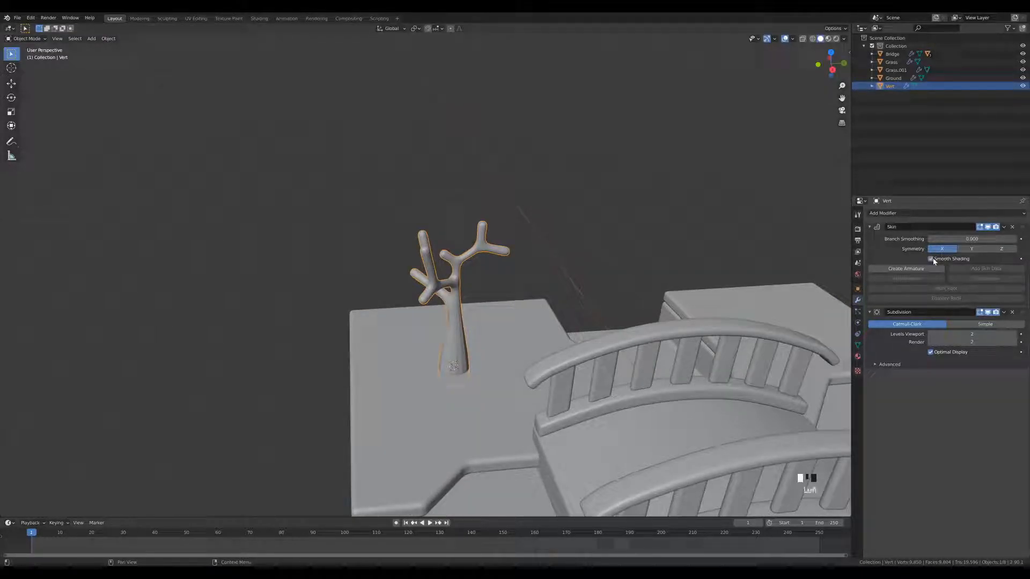
pyautogui.rightClick(475, 273)
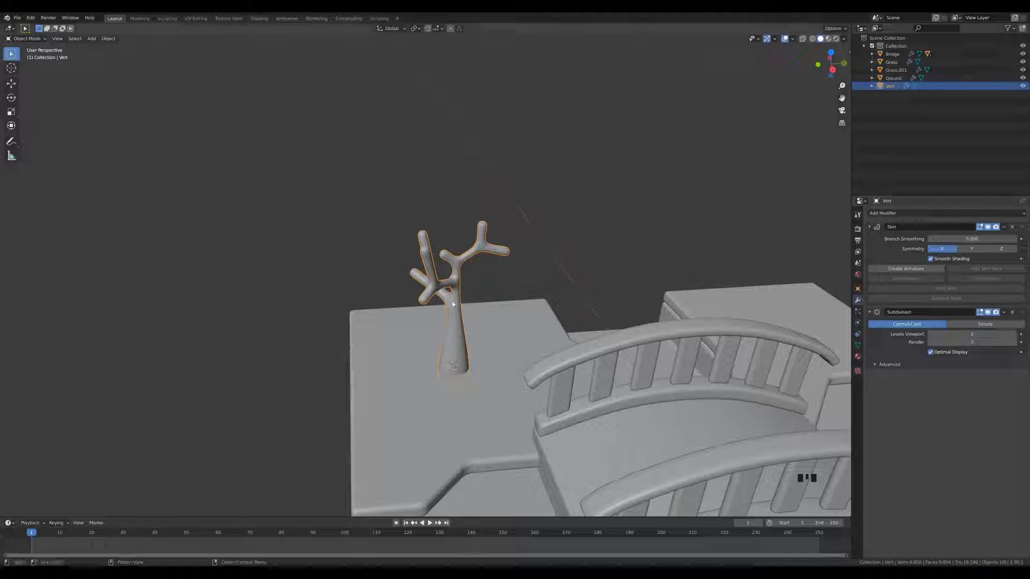
pyautogui.moveTo(345, 379); pyautogui.dragTo(379, 384, button='middle')
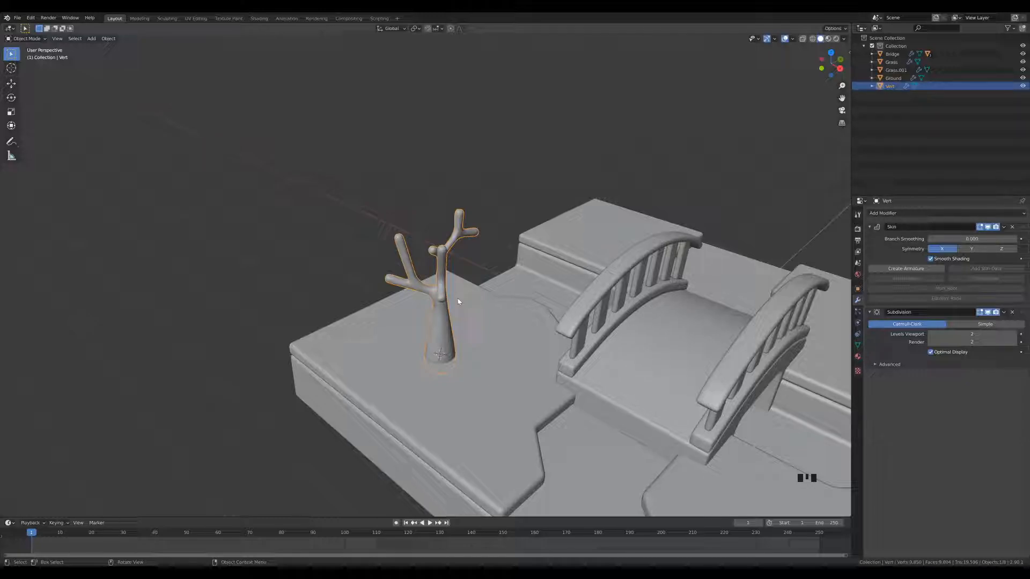
# Step: Place the 3D cursor at the upright twig tip of the branch facing away from the bridge and add a cube there
pyautogui.keyDown('shift'); pyautogui.rightClick(398, 239); pyautogui.keyUp('shift')
pyautogui.hotkey('shift', 'a')
pyautogui.moveTo(429, 245)
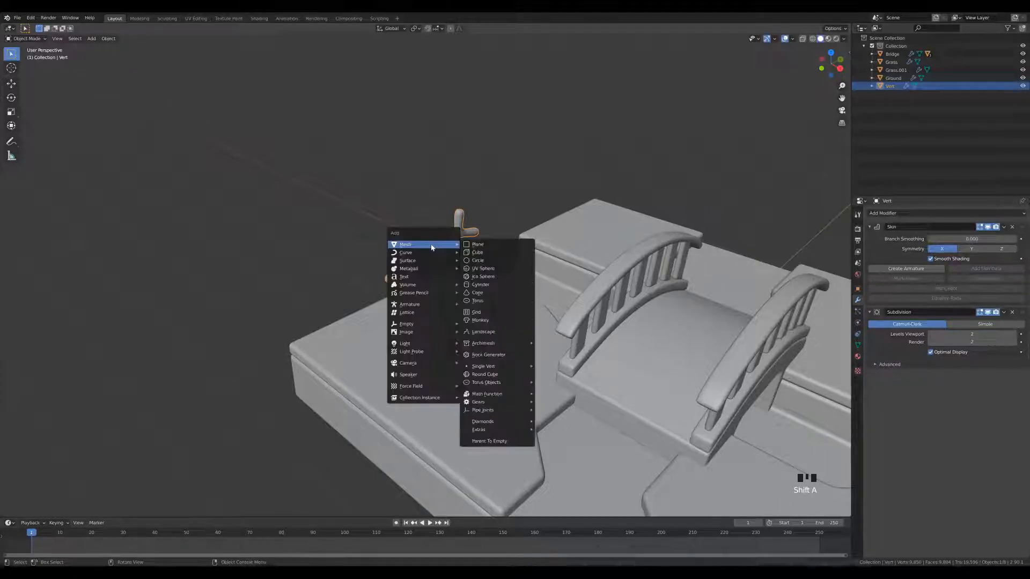
pyautogui.click(489, 254)
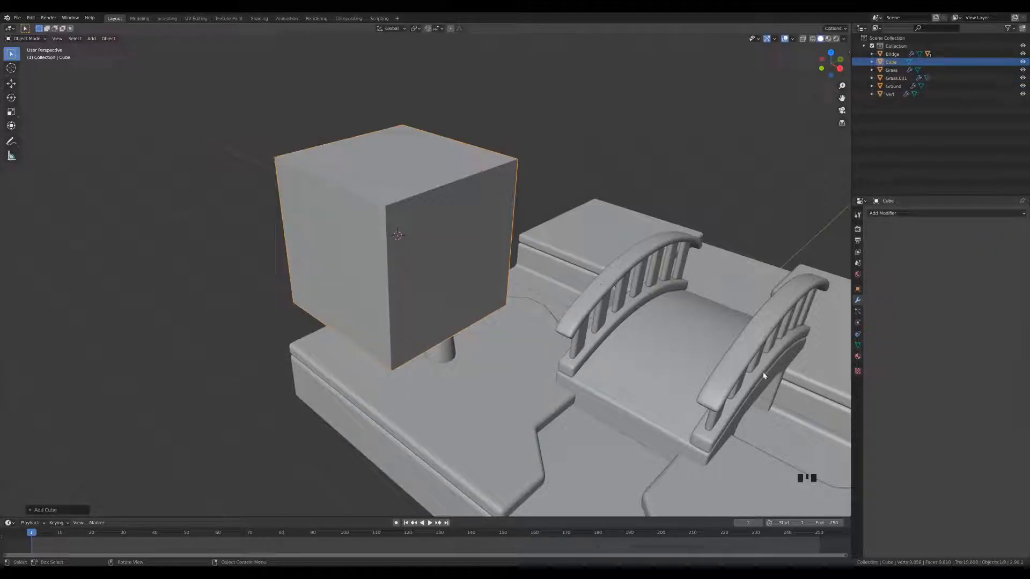
# Step: Scale the new cube down to about 0.2 and apply its scale
pyautogui.press('s')
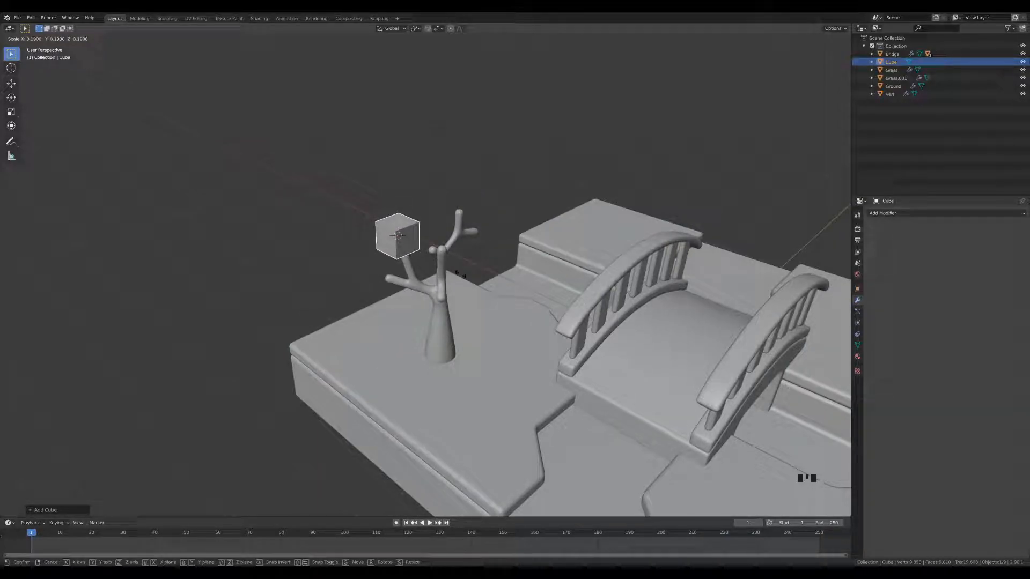
pyautogui.click(466, 278)
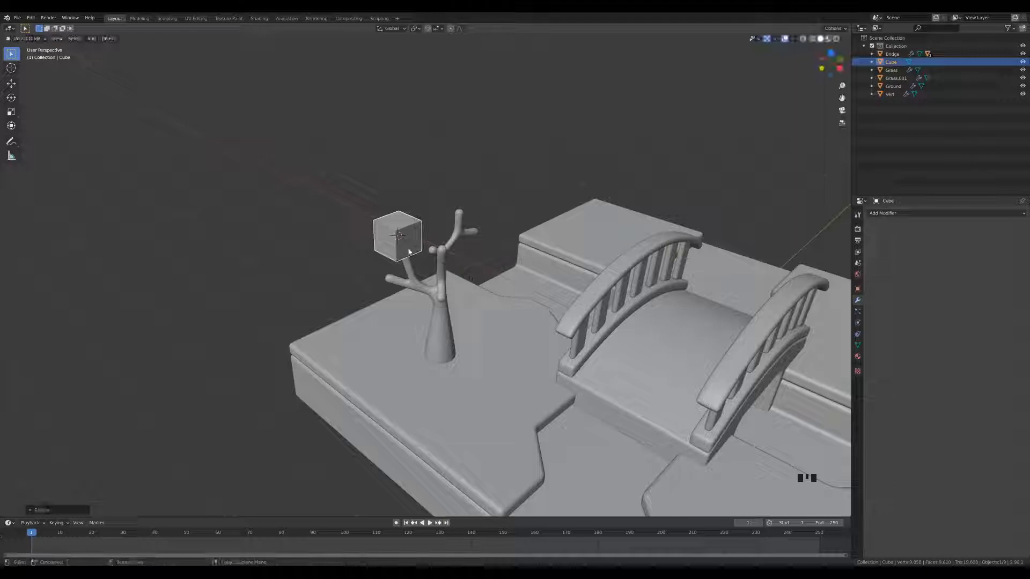
pyautogui.hotkey('ctrl', 'a')
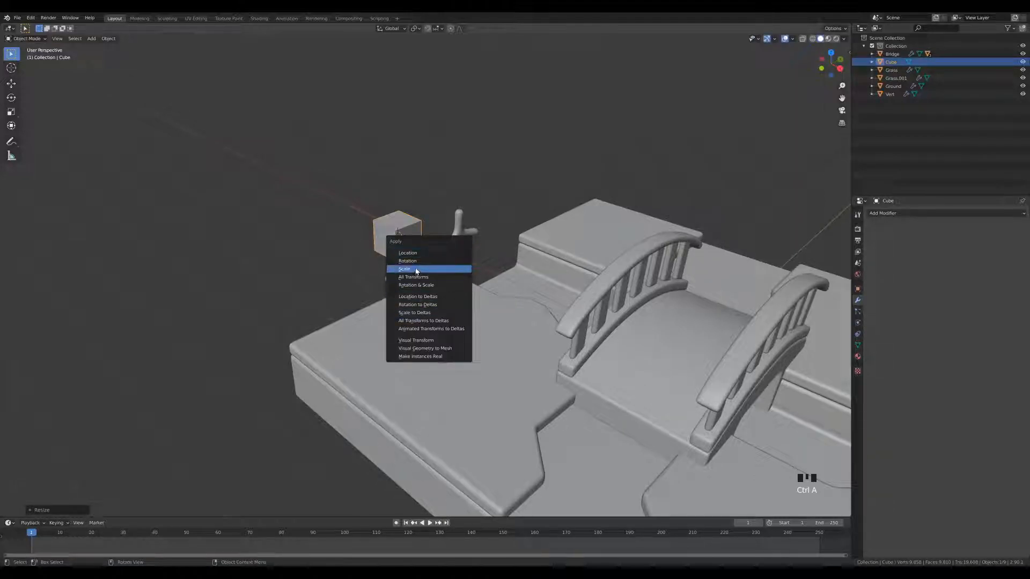
pyautogui.click(416, 269)
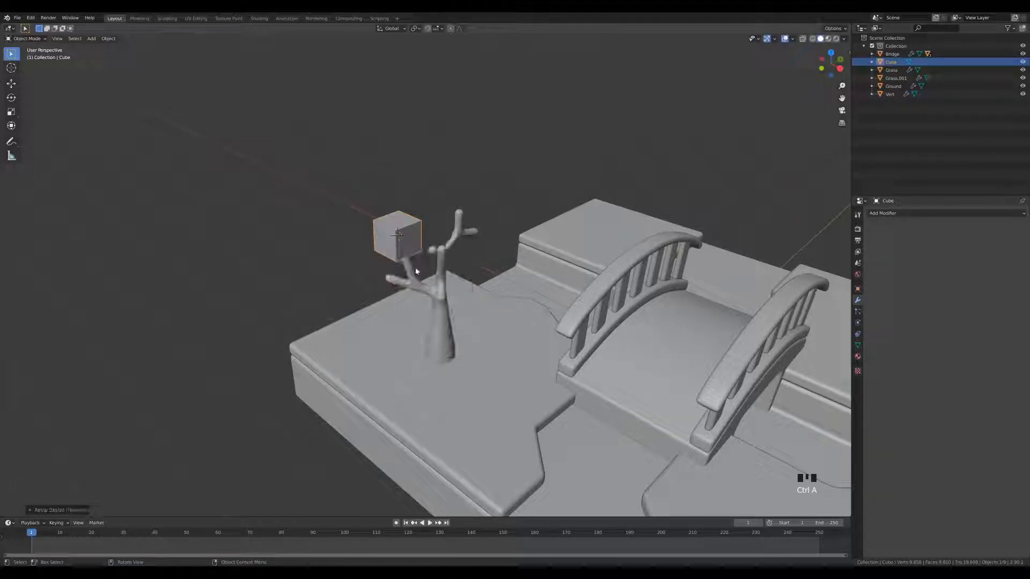
# Step: Add a Bevel modifier to the foliage cube with 0.1 m amount and 3 segments, and enable Harden Normals
pyautogui.click(885, 213)
pyautogui.click(855, 241)
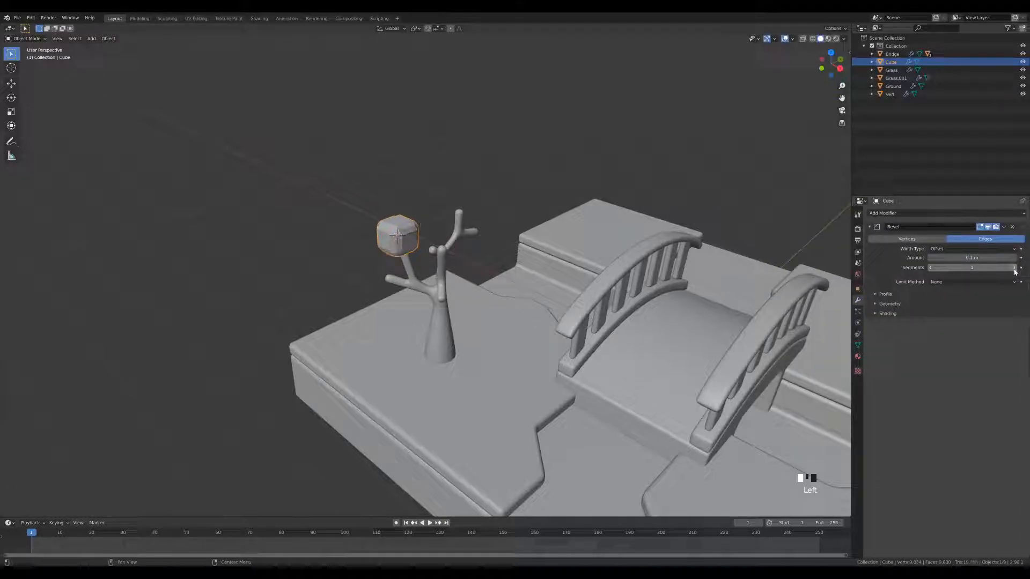
pyautogui.click(1014, 268)
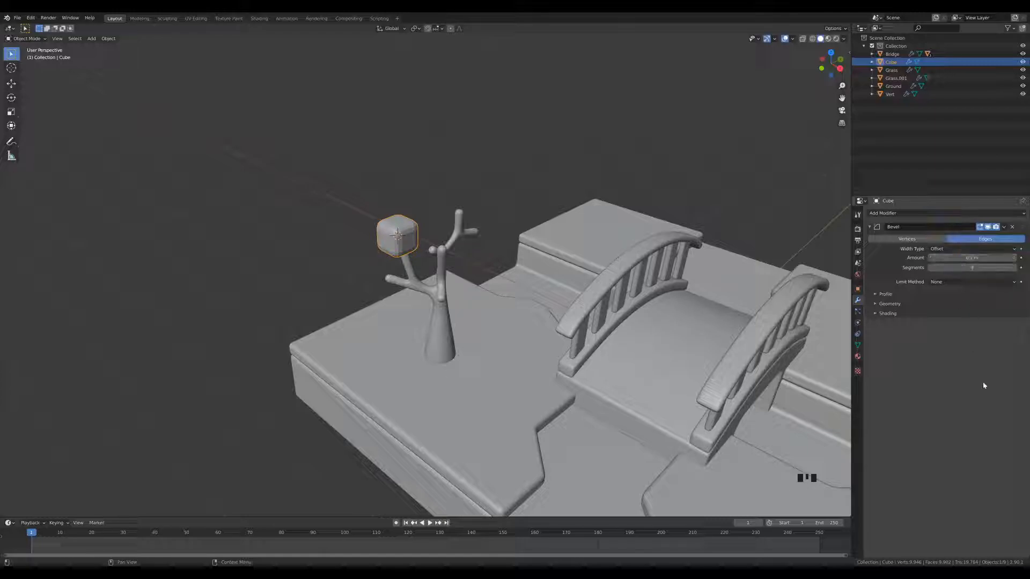
pyautogui.click(875, 314)
pyautogui.click(931, 326)
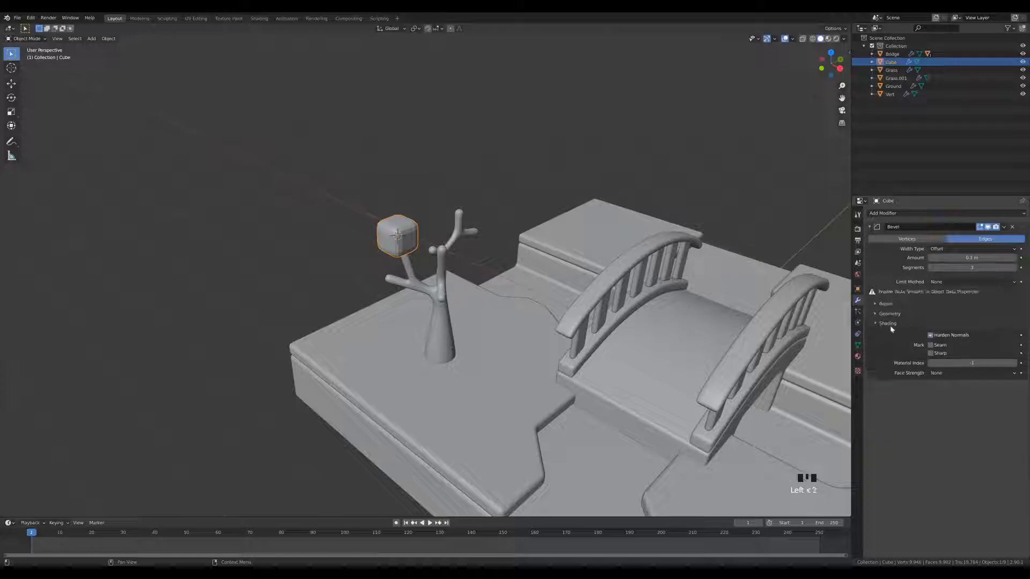
# Step: Enable Auto Smooth at 30° for the foliage cube and shade it smooth
pyautogui.click(857, 346)
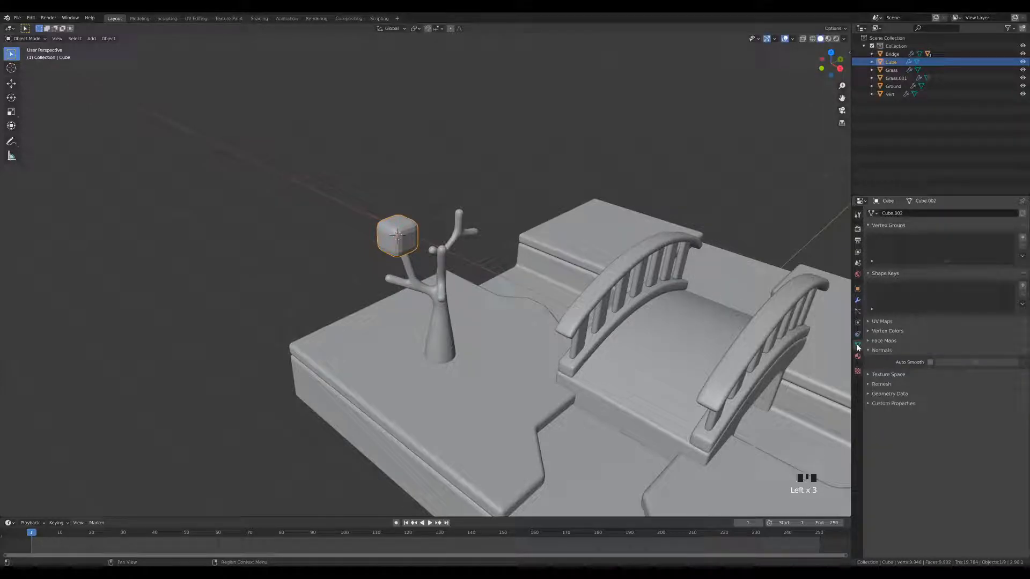
pyautogui.click(930, 363)
pyautogui.rightClick(423, 253)
pyautogui.click(423, 253)
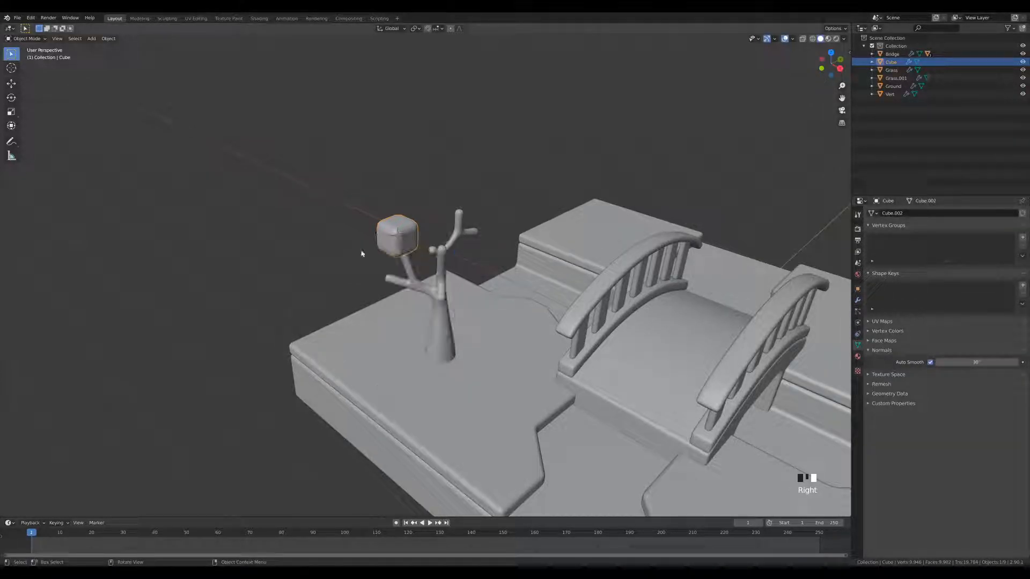
# Step: Adjust the foliage cube's size slightly and tilt it at a slight angle on its twig
pyautogui.moveTo(382, 296); pyautogui.dragTo(520, 248, button='middle')
pyautogui.press('s')
pyautogui.click(451, 302)
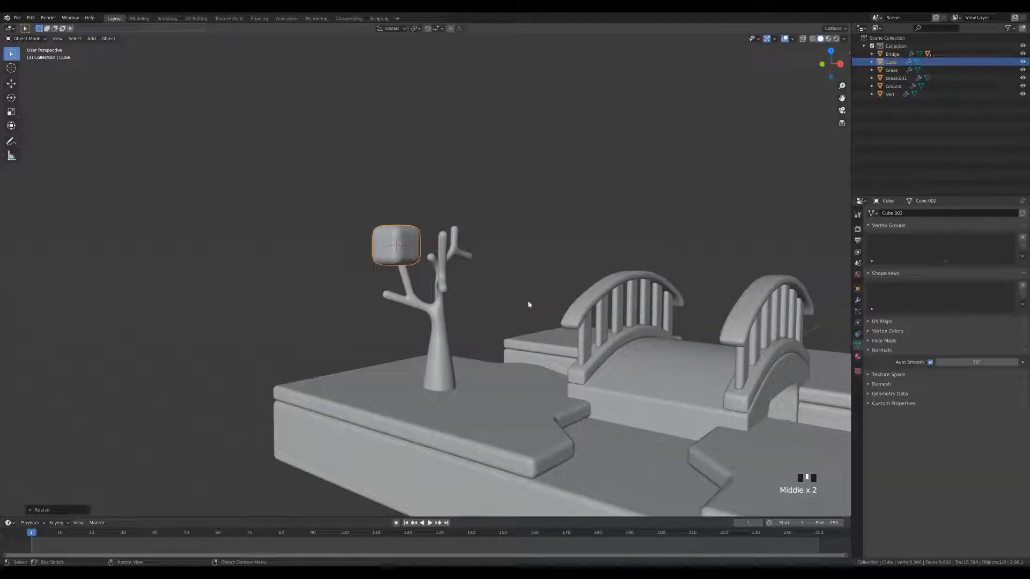
pyautogui.press('r')
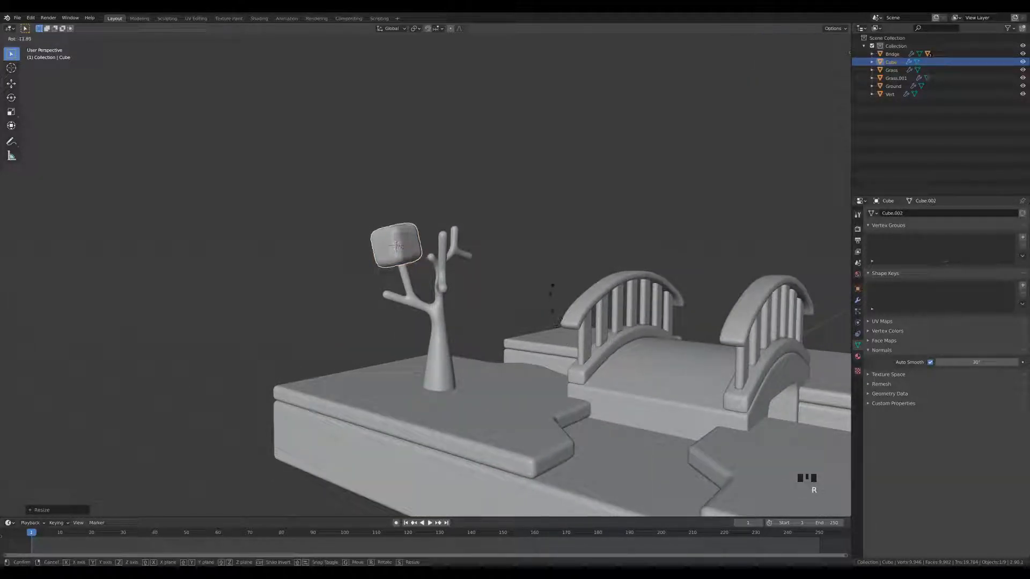
pyautogui.click(383, 251)
pyautogui.moveTo(466, 302); pyautogui.dragTo(494, 271, button='middle')
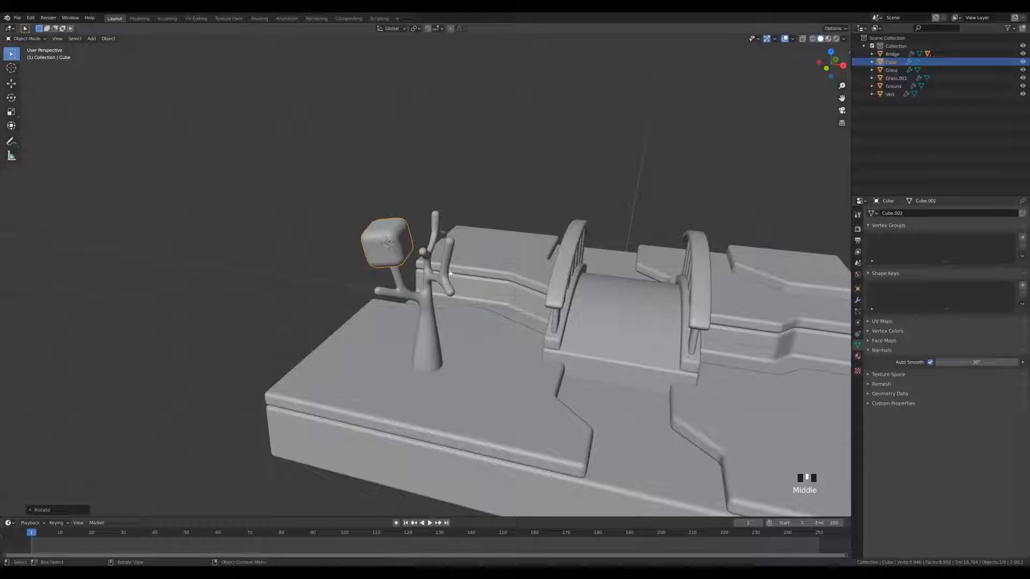
# Step: Make a linked duplicate of the foliage cube and snap it to the 3D cursor at the middle branch's upright twig tip
pyautogui.moveTo(549, 245); pyautogui.dragTo(412, 265, button='middle')
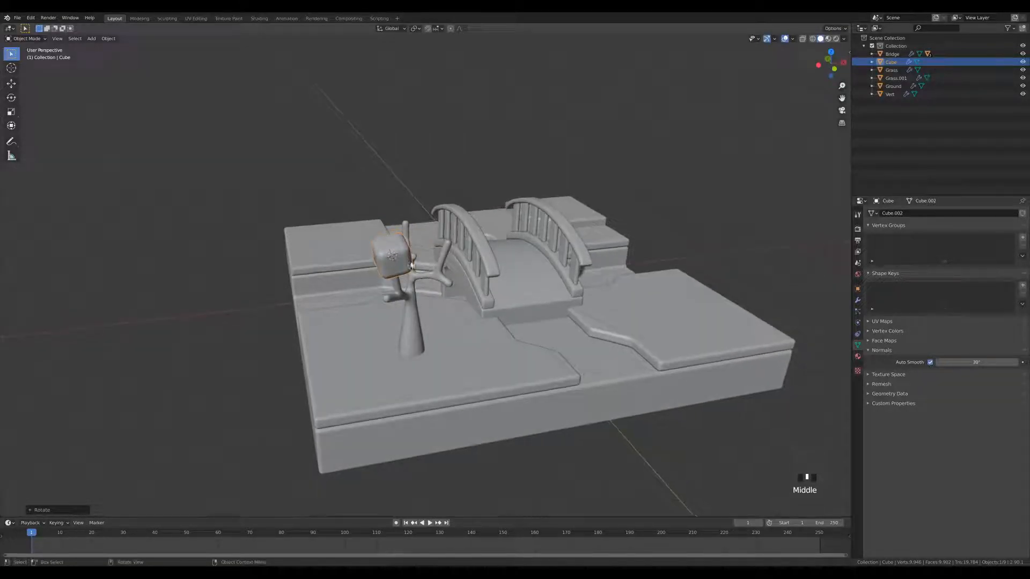
pyautogui.hotkey('alt', 'd')
pyautogui.click(434, 240)
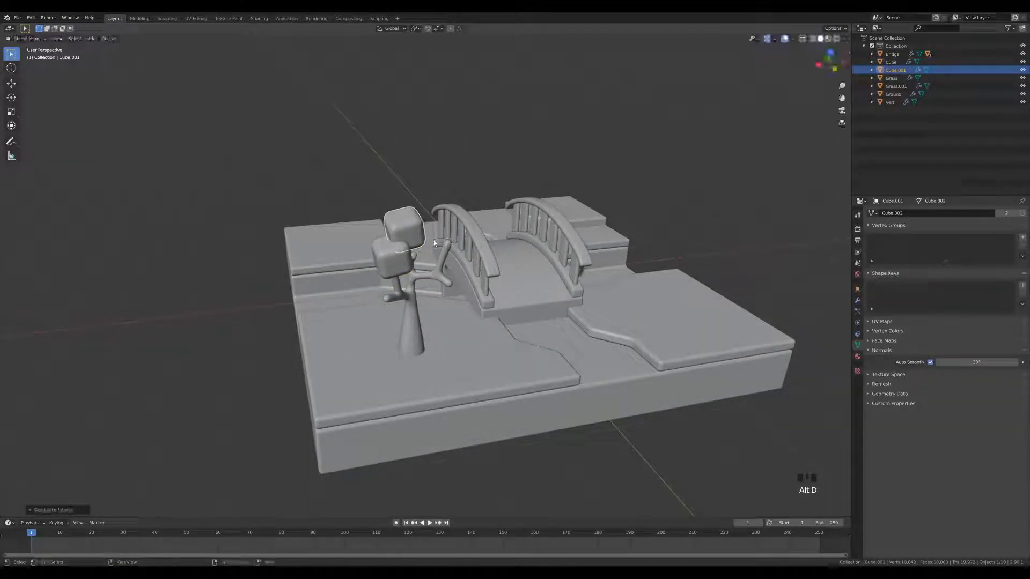
pyautogui.hotkey('shift', 's')
pyautogui.click(436, 192)
# Step: Rotate the second foliage cube freely with trackball rotation so its orientation differs from the first
pyautogui.moveTo(531, 283); pyautogui.dragTo(470, 215, button='middle')
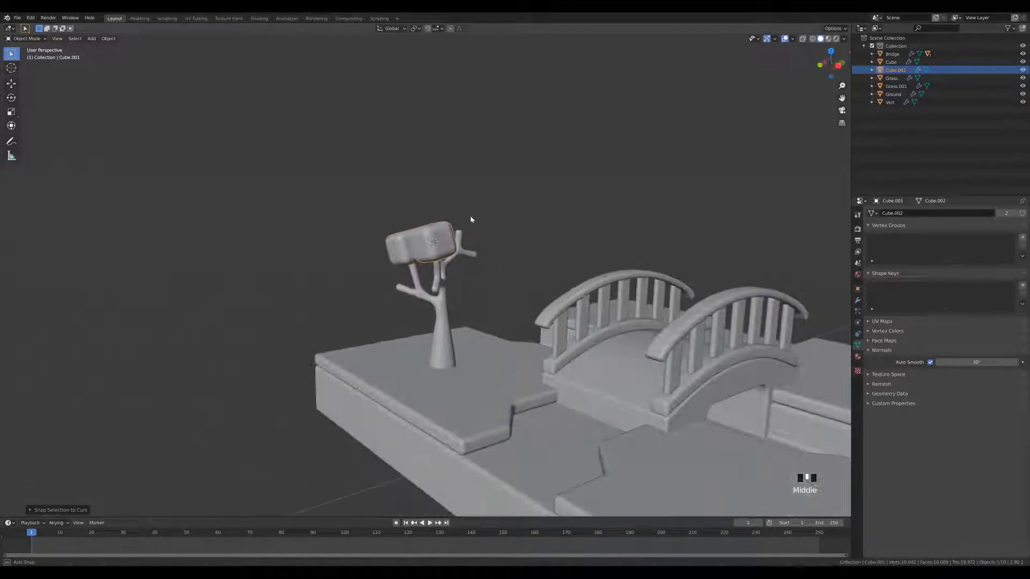
pyautogui.press('r')
pyautogui.press('r')
pyautogui.click(475, 228)
pyautogui.moveTo(476, 230); pyautogui.dragTo(443, 233, button='middle')
pyautogui.press('r')
pyautogui.press('r')
pyautogui.click(465, 230)
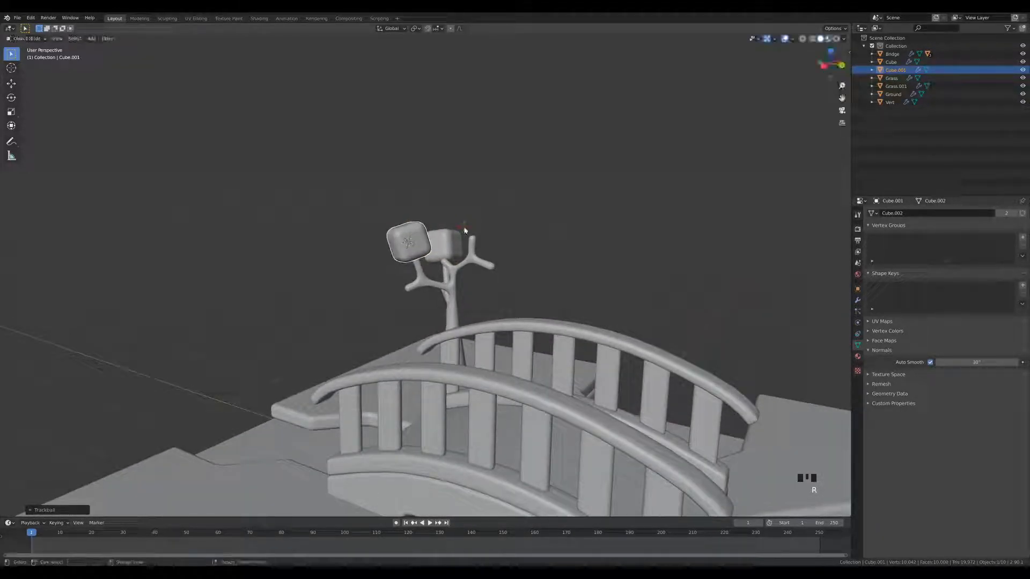
# Step: Make another linked cube duplicate and snap it to the 3D cursor at the upright twig of the branch nearest the bridge
pyautogui.moveTo(524, 248); pyautogui.dragTo(476, 263, button='middle')
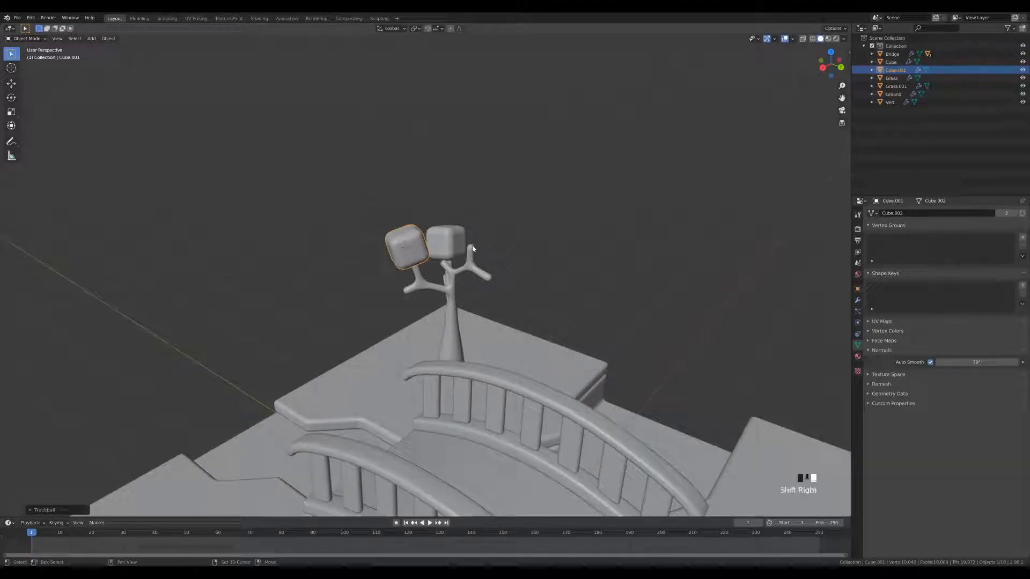
pyautogui.hotkey('alt', 'd')
pyautogui.click(488, 228)
pyautogui.hotkey('shift', 's')
pyautogui.click(497, 193)
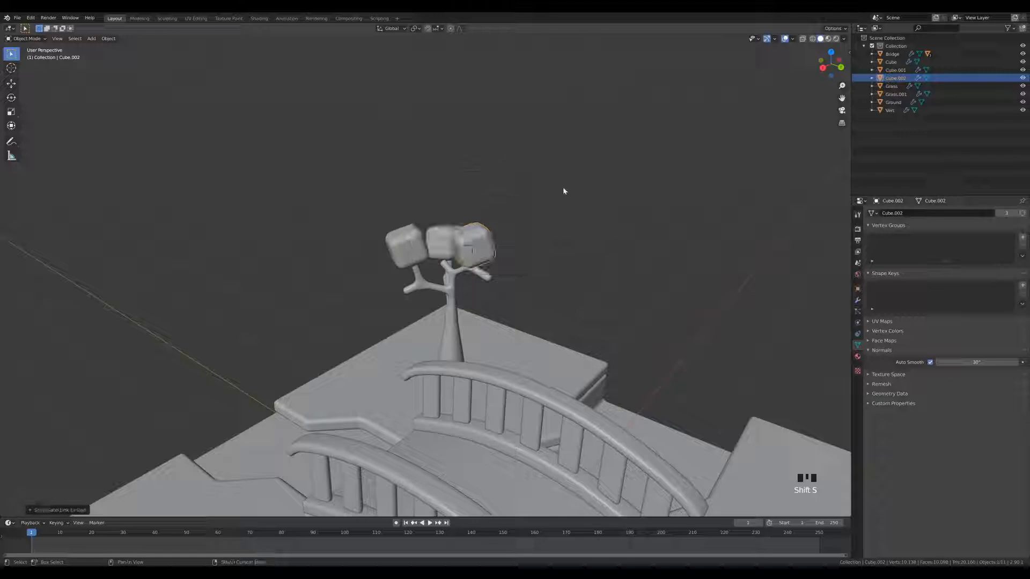
# Step: Rotate the third foliage cube freely and raise it slightly along Z to sit on the twig tip
pyautogui.press('r')
pyautogui.press('r')
pyautogui.click(519, 247)
pyautogui.moveTo(521, 249); pyautogui.dragTo(548, 234, button='middle')
pyautogui.press('g')
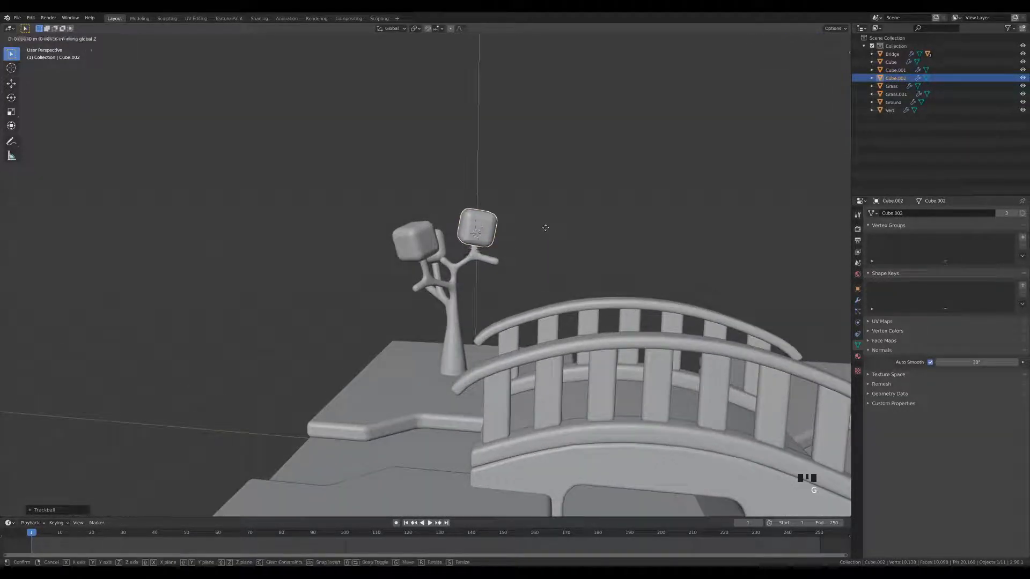
pyautogui.click(547, 234)
pyautogui.press('r')
pyautogui.press('r')
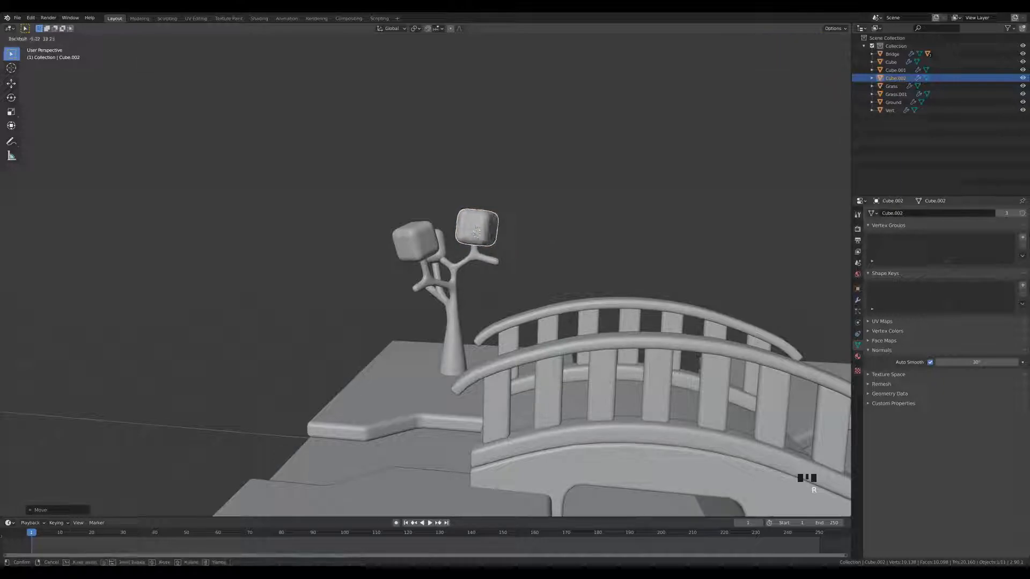
pyautogui.click(525, 232)
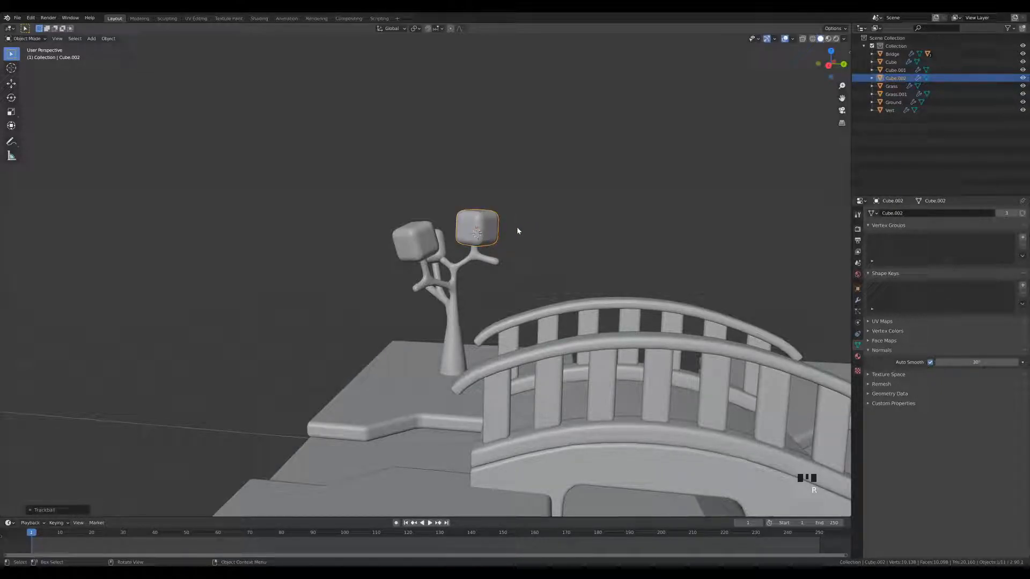
# Step: Make a linked duplicate of the third cube and snap it to the 3D cursor at the same branch's side twig tip
pyautogui.moveTo(509, 234); pyautogui.dragTo(519, 250, button='middle')
pyautogui.hotkey('alt', 'd')
pyautogui.rightClick(508, 270)
pyautogui.hotkey('shift', 's')
pyautogui.click(508, 230)
# Step: Rotate the fourth foliage cube freely, adjust its position on the side twig, and scale it down slightly
pyautogui.moveTo(516, 267); pyautogui.dragTo(403, 280, button='middle')
pyautogui.press('r')
pyautogui.press('r')
pyautogui.click(558, 284)
pyautogui.press('g')
pyautogui.click(400, 280)
pyautogui.press('s')
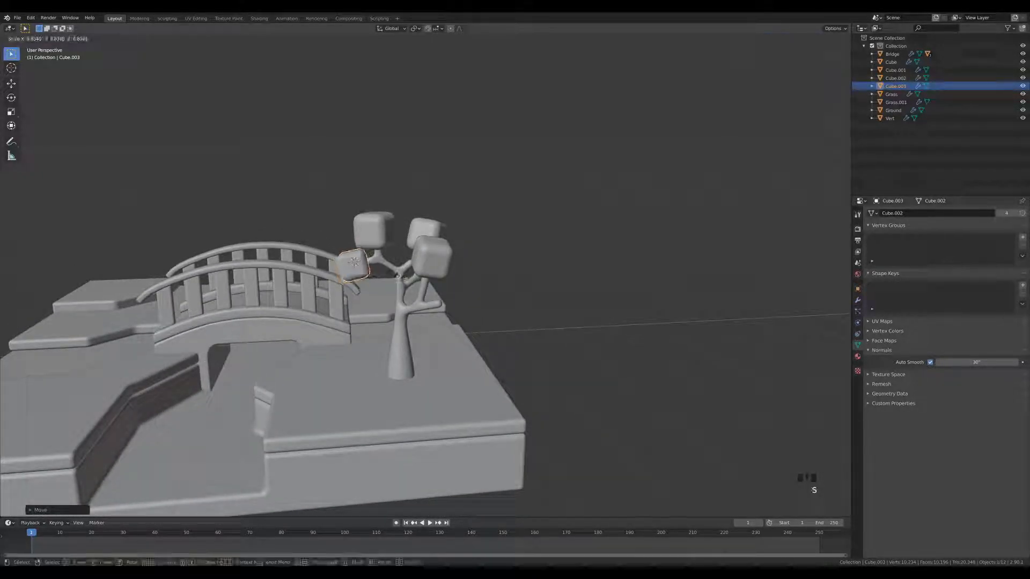
pyautogui.click(398, 274)
# Step: Make a linked duplicate of the smaller cube and snap it to the side twig tip of the branch facing away from the bridge
pyautogui.moveTo(398, 274); pyautogui.dragTo(443, 307, button='middle')
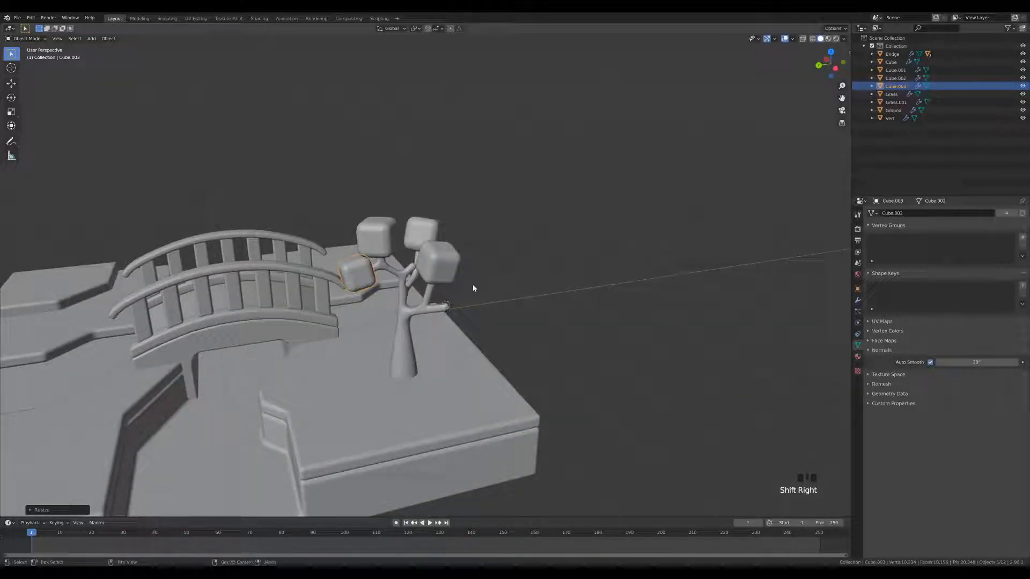
pyautogui.hotkey('alt', 'd')
pyautogui.hotkey('shift', 's')
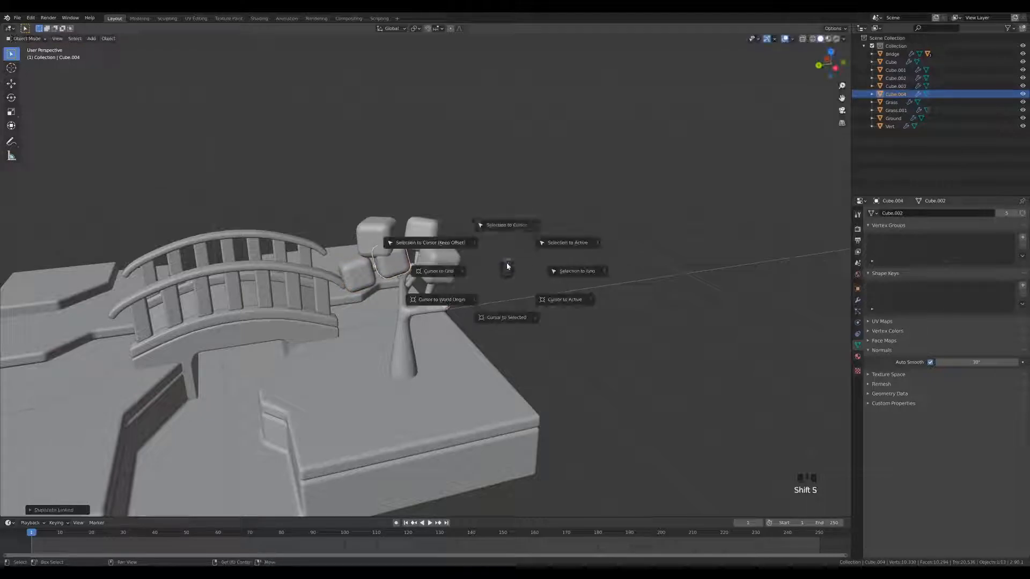
pyautogui.click(509, 220)
# Step: Rotate the fifth foliage cube freely and adjust its position on the side twig tip
pyautogui.moveTo(539, 290); pyautogui.dragTo(349, 301, button='middle')
pyautogui.press('r')
pyautogui.press('r')
pyautogui.click(516, 295)
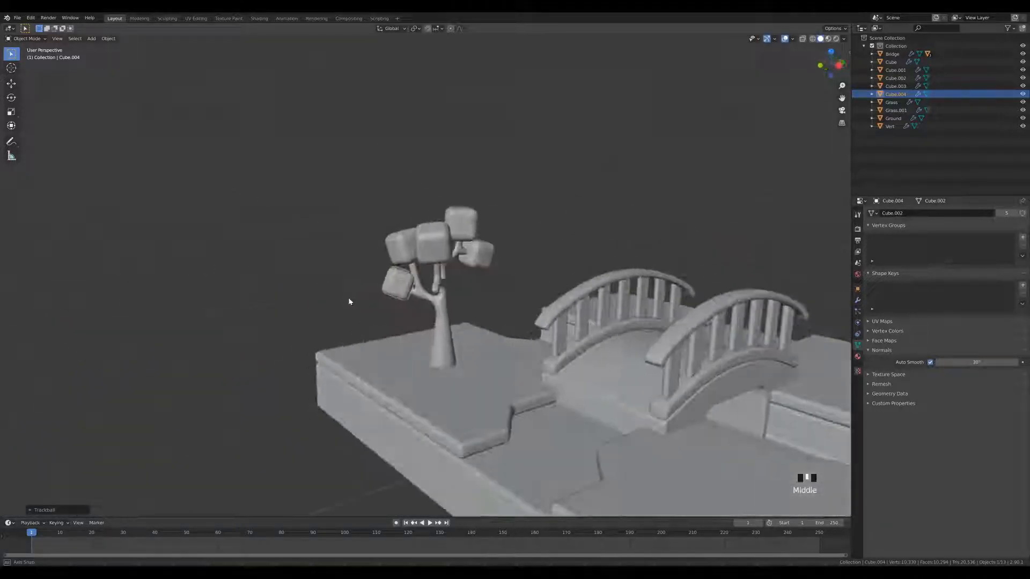
pyautogui.press('g')
pyautogui.click(478, 299)
pyautogui.moveTo(478, 299)
pyautogui.mouseDown(button='middle')
pyautogui.moveTo(625, 317)
pyautogui.moveTo(546, 285)
pyautogui.moveTo(659, 279)
pyautogui.moveTo(487, 312)
pyautogui.mouseUp(button='middle')
pyautogui.press('r')
pyautogui.press('r')
pyautogui.click(629, 323)
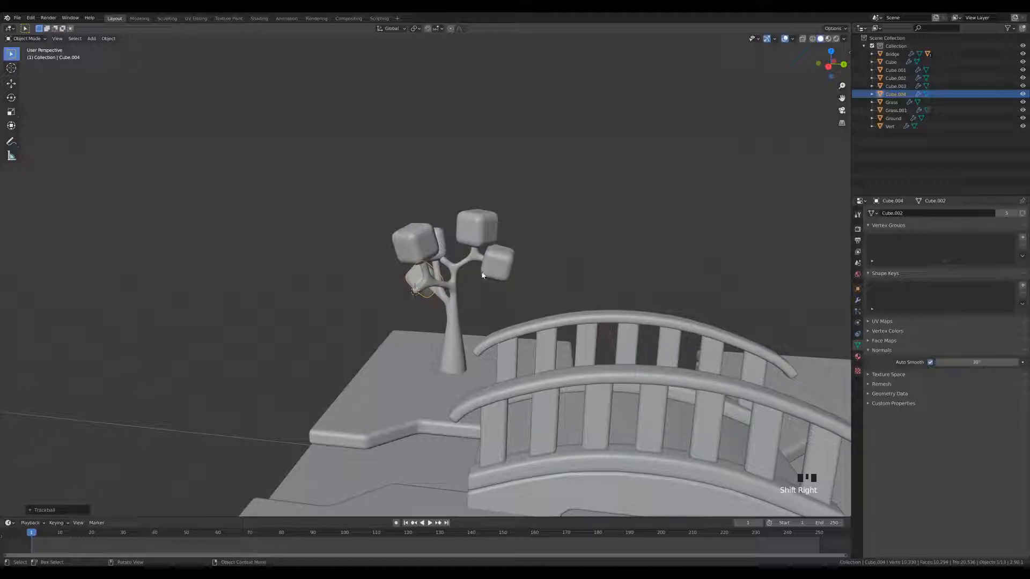
# Step: Make a linked duplicate of the fifth foliage cube and snap it to the 3D cursor at the lower twig tip
pyautogui.hotkey('alt', 'd')
pyautogui.click(451, 296)
pyautogui.hotkey('shift', 's')
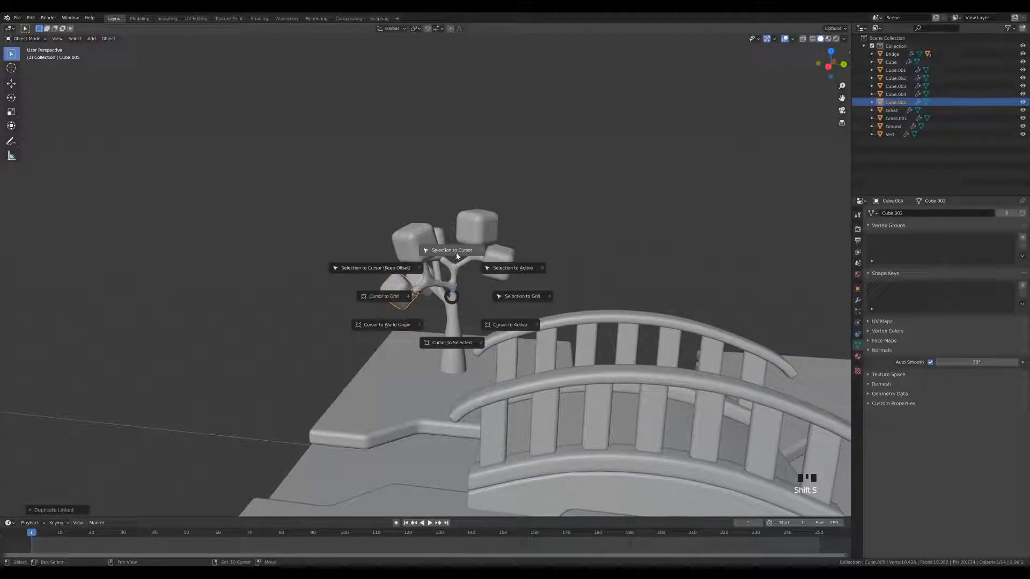
pyautogui.click(456, 254)
# Step: Rotate the sixth foliage cube freely, adjust its position on the lower twig tip, and rescale it
pyautogui.moveTo(522, 269); pyautogui.dragTo(514, 300, button='middle')
pyautogui.press('r')
pyautogui.press('r')
pyautogui.click(458, 302)
pyautogui.press('g')
pyautogui.click(458, 302)
pyautogui.moveTo(458, 302); pyautogui.dragTo(352, 283, button='middle')
pyautogui.press('r')
pyautogui.click(456, 276)
pyautogui.press('s')
pyautogui.click(670, 301)
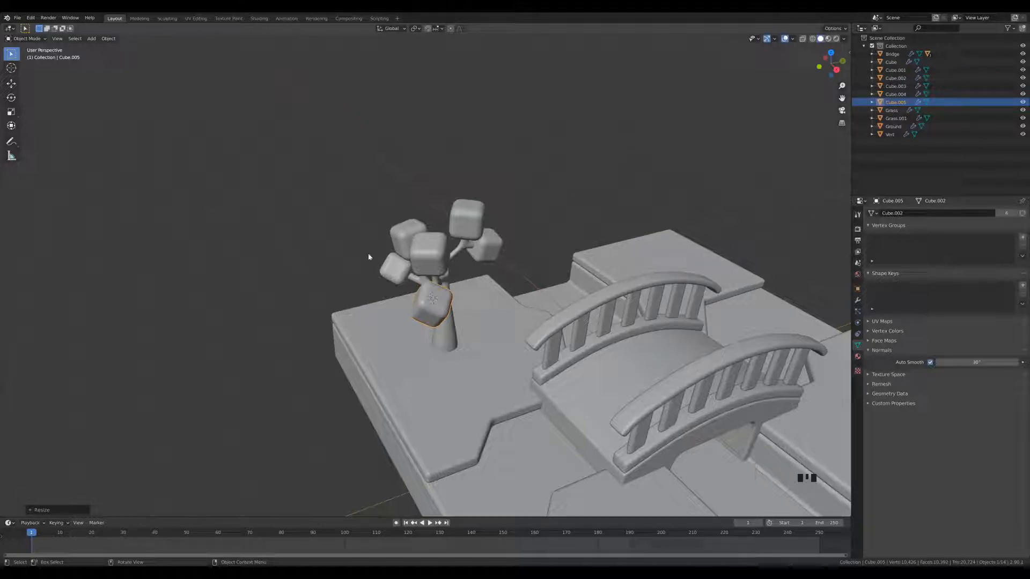
# Step: Make a linked duplicate of the sixth foliage cube and place it nearer the crown's middle, adjusting its height along Z
pyautogui.moveTo(512, 262); pyautogui.dragTo(500, 320, button='middle')
pyautogui.hotkey('alt', 'd')
pyautogui.click(477, 302)
pyautogui.press('g')
pyautogui.press('z')
pyautogui.click(458, 301)
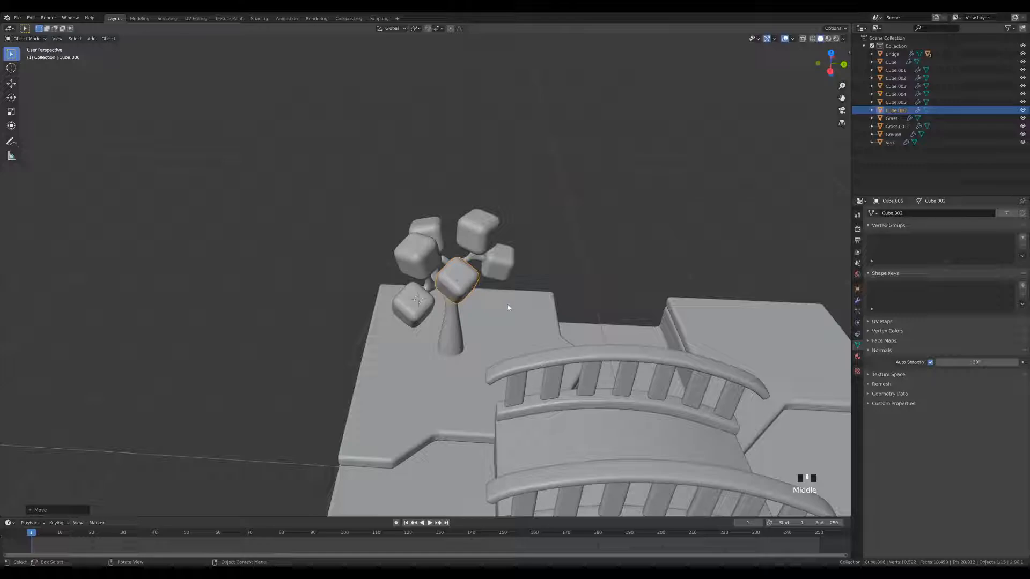
# Step: Rotate the seventh foliage cube freely and adjust its position within the crown
pyautogui.press('r')
pyautogui.press('r')
pyautogui.click(492, 299)
pyautogui.moveTo(562, 288); pyautogui.dragTo(462, 289, button='middle')
pyautogui.press('g')
pyautogui.click(462, 304)
# Step: Add an eighth foliage cube as a linked duplicate on the crown's lower bridge side, resized and freely rotated
pyautogui.hotkey('alt', 'd')
pyautogui.click(400, 285)
pyautogui.moveTo(399, 285); pyautogui.dragTo(444, 312, button='middle')
pyautogui.press('g')
pyautogui.click(445, 312)
pyautogui.press('s')
pyautogui.click(522, 365)
pyautogui.press('r')
pyautogui.press('r')
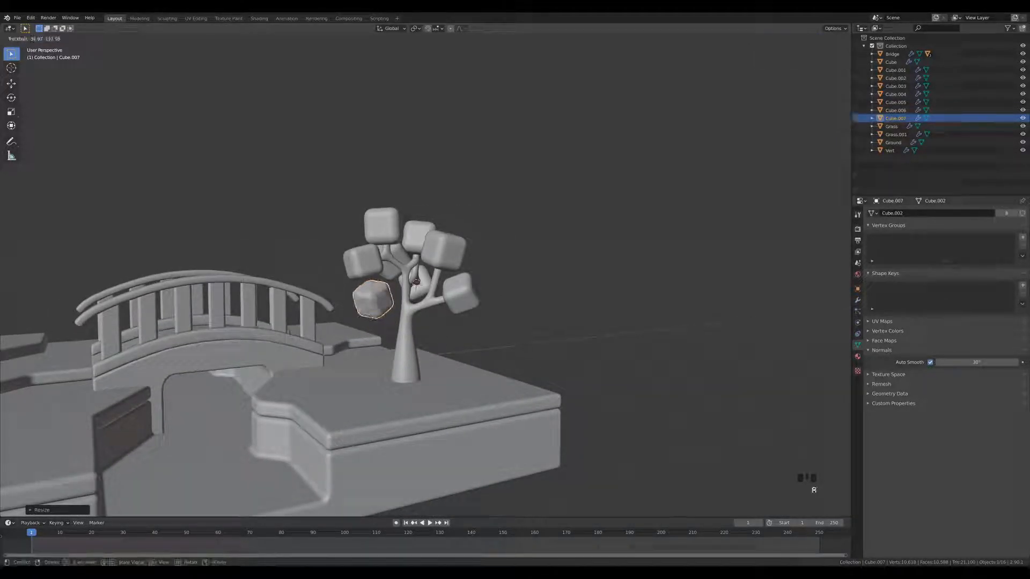
pyautogui.click(436, 325)
pyautogui.moveTo(533, 329); pyautogui.dragTo(434, 401, button='middle')
# Step: Make a resized linked duplicate of the eighth foliage cube and move it along Z to a higher spot in the crown
pyautogui.hotkey('alt', 'd')
pyautogui.press('s')
pyautogui.click(459, 290)
pyautogui.moveTo(459, 290); pyautogui.dragTo(641, 332, button='middle')
pyautogui.click(607, 325)
pyautogui.press('g')
pyautogui.press('z')
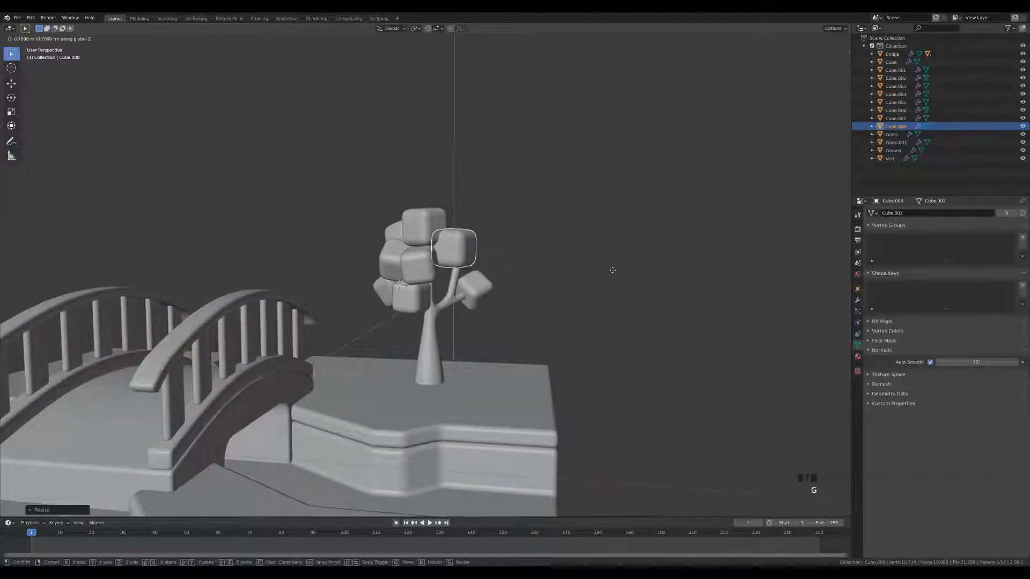
pyautogui.click(606, 290)
pyautogui.moveTo(606, 290); pyautogui.dragTo(547, 352, button='middle')
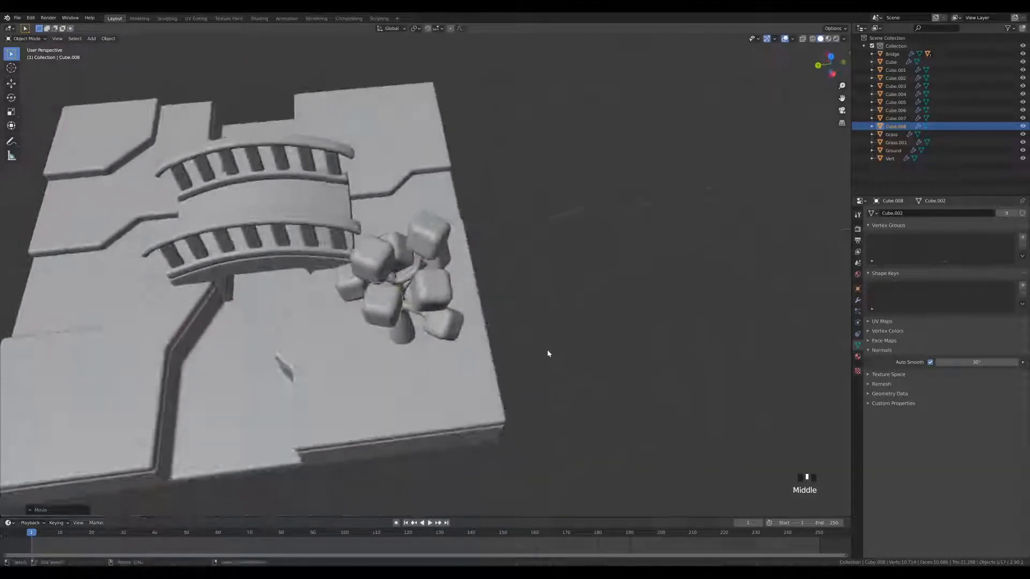
# Step: Reposition the ninth foliage cube on the crown's outer side and rotate it freely
pyautogui.press('g')
pyautogui.press('r')
pyautogui.press('r')
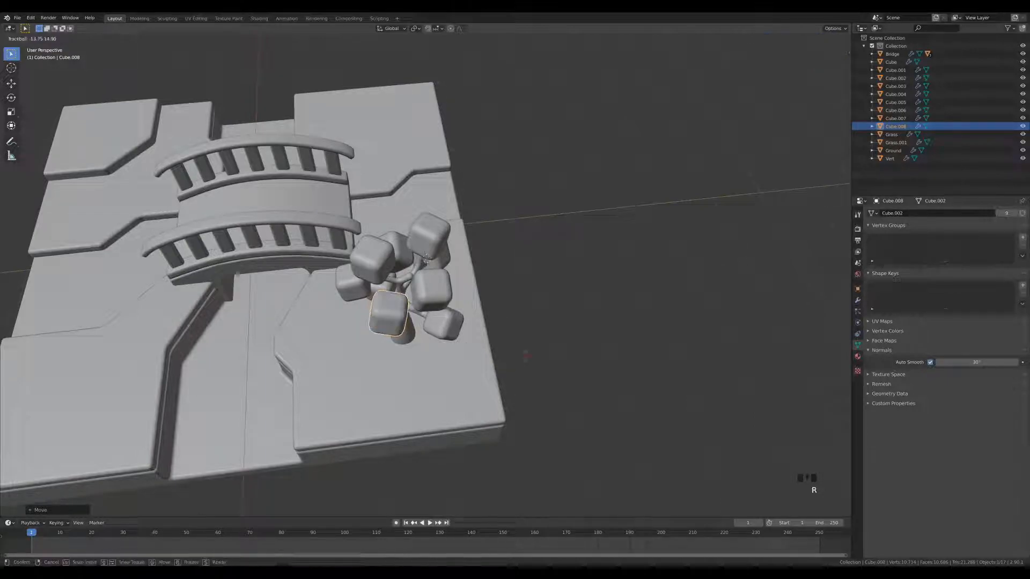
pyautogui.click(535, 365)
pyautogui.press('r')
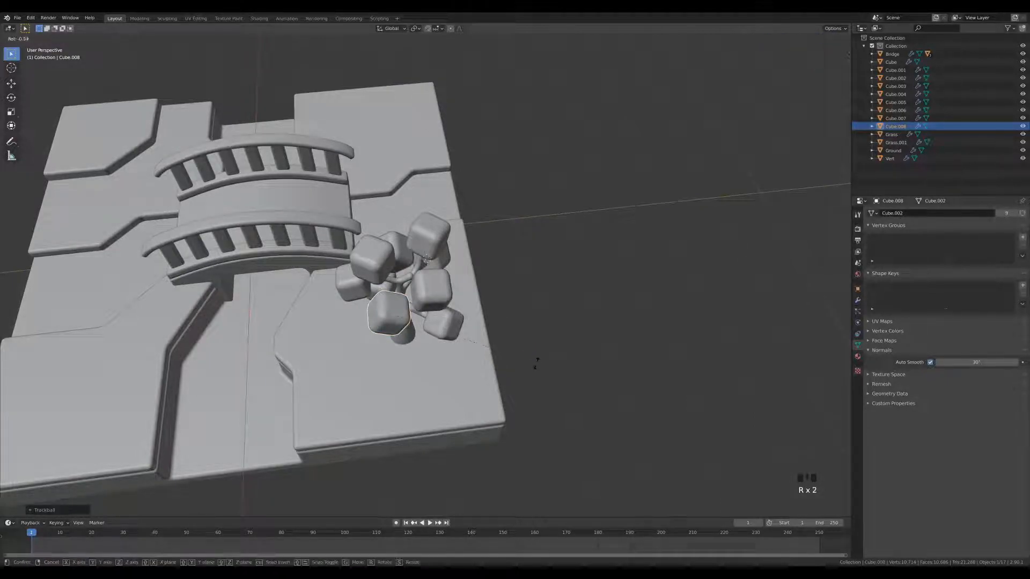
pyautogui.click(544, 335)
pyautogui.moveTo(547, 336); pyautogui.dragTo(509, 279, button='middle')
pyautogui.press('g')
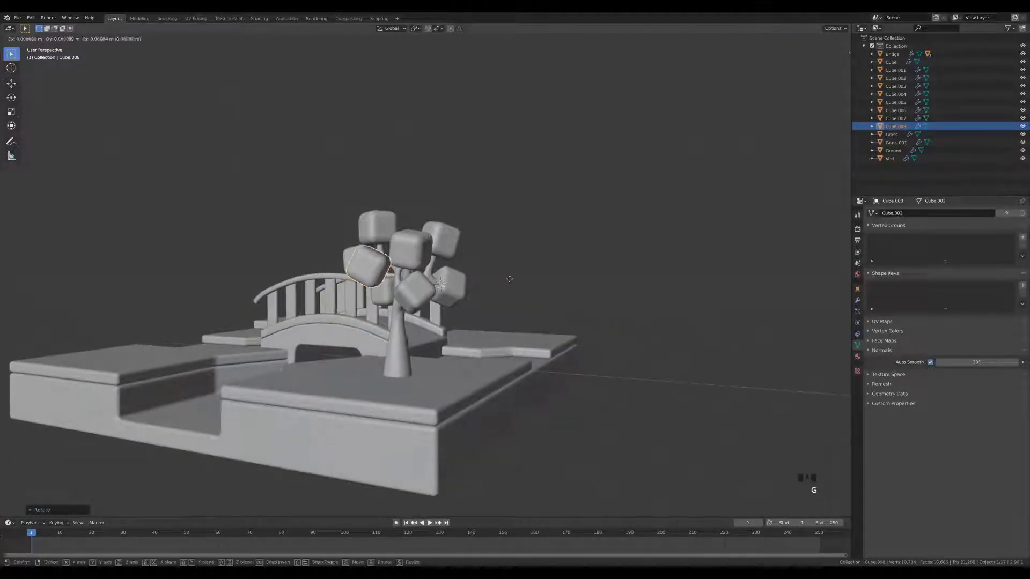
pyautogui.click(509, 279)
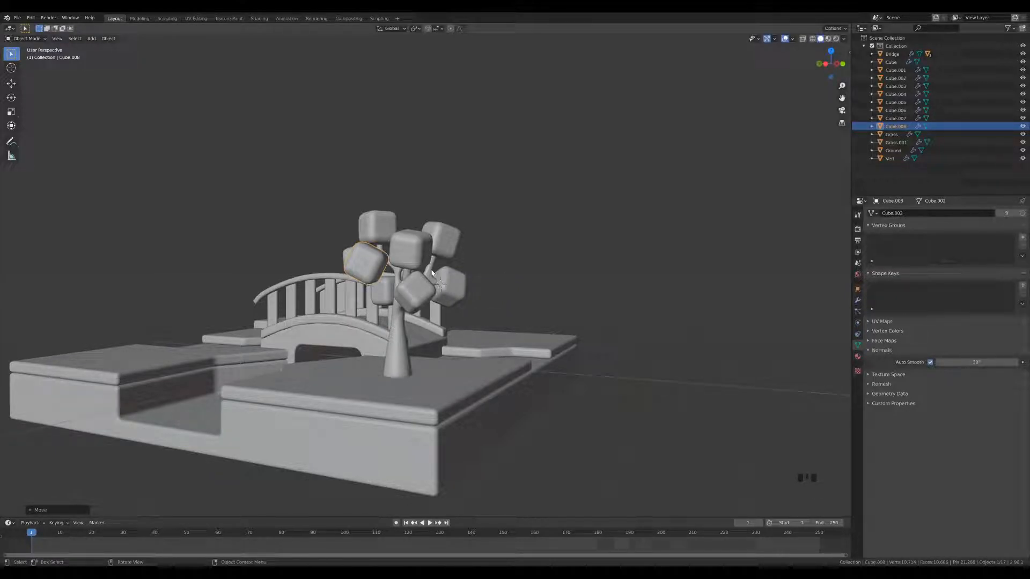
# Step: Add a tenth foliage cube as a linked duplicate below the ninth, scaled down, repositioned and freely rotated
pyautogui.hotkey('alt', 'd')
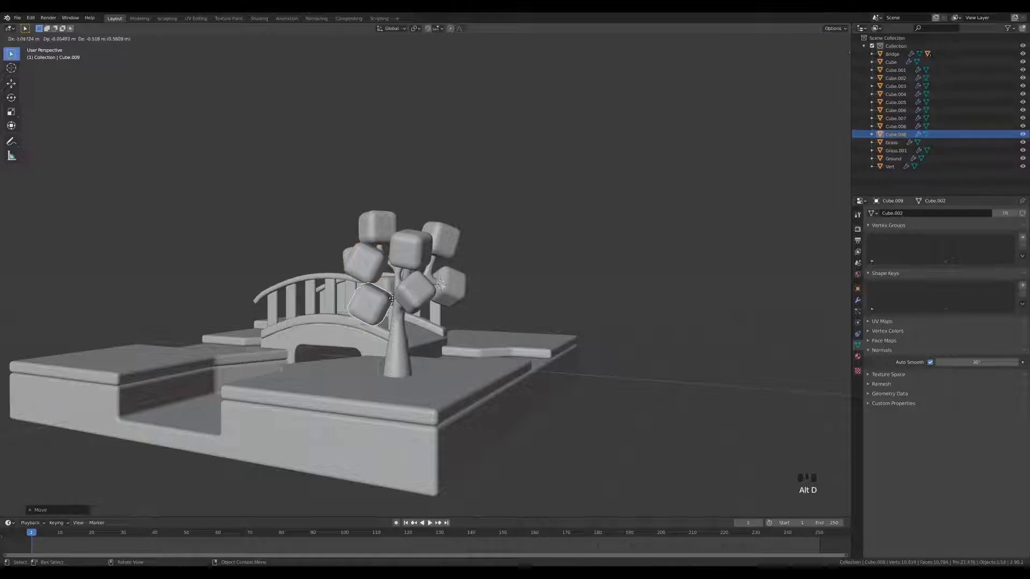
pyautogui.press('r')
pyautogui.press('r')
pyautogui.click(376, 341)
pyautogui.moveTo(416, 319); pyautogui.dragTo(512, 299, button='middle')
pyautogui.press('s')
pyautogui.click(501, 354)
pyautogui.press('g')
pyautogui.click(476, 339)
pyautogui.press('r')
pyautogui.press('r')
pyautogui.click(494, 324)
pyautogui.press('r')
pyautogui.press('r')
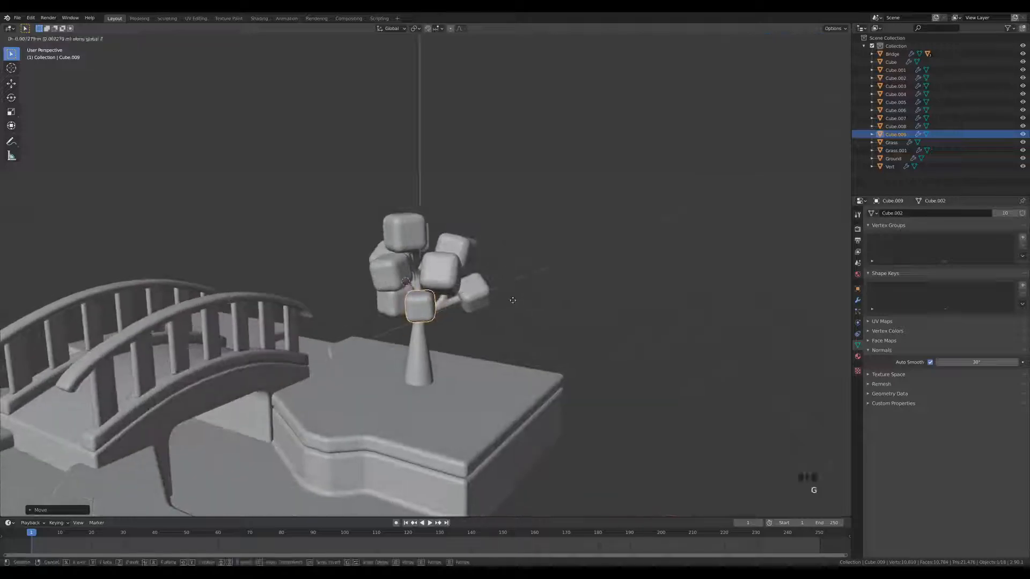
# Step: Add an eleventh foliage cube as a linked duplicate of the tenth and adjust its height along Z
pyautogui.moveTo(526, 303); pyautogui.dragTo(523, 330, button='middle')
pyautogui.hotkey('alt', 'd')
pyautogui.click(411, 343)
pyautogui.press('g')
pyautogui.press('z')
pyautogui.click(481, 337)
# Step: Make another linked duplicate of the foliage cube and position it at the top of the crown
pyautogui.hotkey('alt', 'd')
pyautogui.click(447, 221)
pyautogui.moveTo(449, 224); pyautogui.dragTo(301, 251, button='middle')
pyautogui.press('g')
pyautogui.click(536, 247)
pyautogui.press('g')
pyautogui.press('z')
pyautogui.click(459, 244)
pyautogui.press('g')
pyautogui.click(466, 243)
# Step: Rotate the top foliage cube freely, scale it down, and adjust its position
pyautogui.press('r')
pyautogui.press('r')
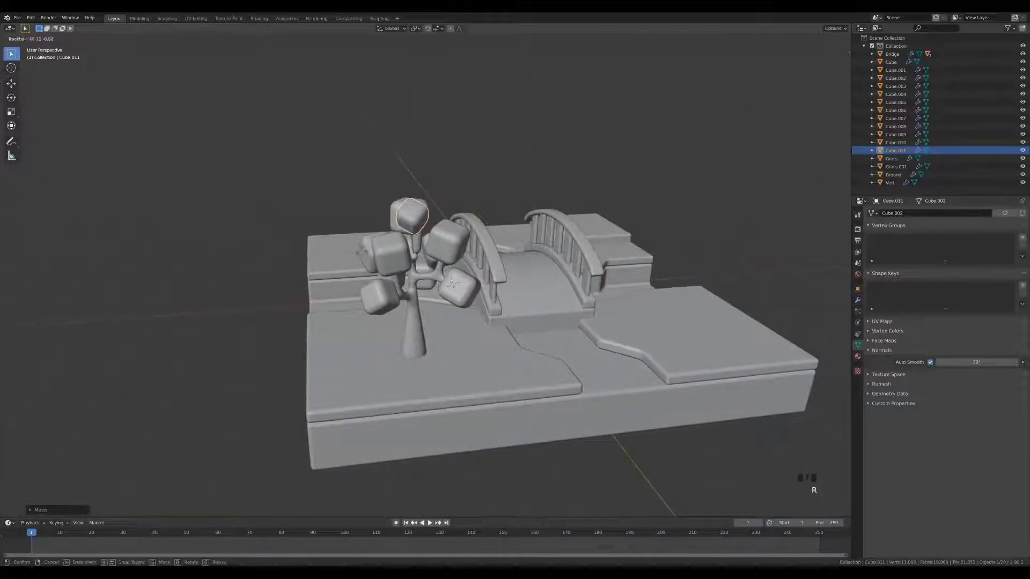
pyautogui.click(370, 250)
pyautogui.press('s')
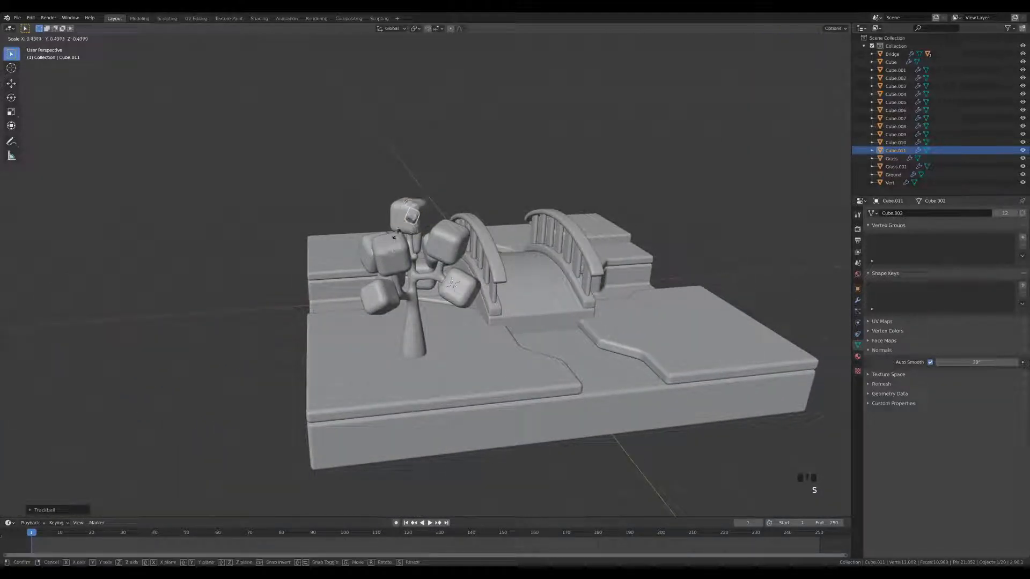
pyautogui.click(357, 220)
pyautogui.moveTo(356, 220); pyautogui.dragTo(522, 234, button='middle')
pyautogui.press('g')
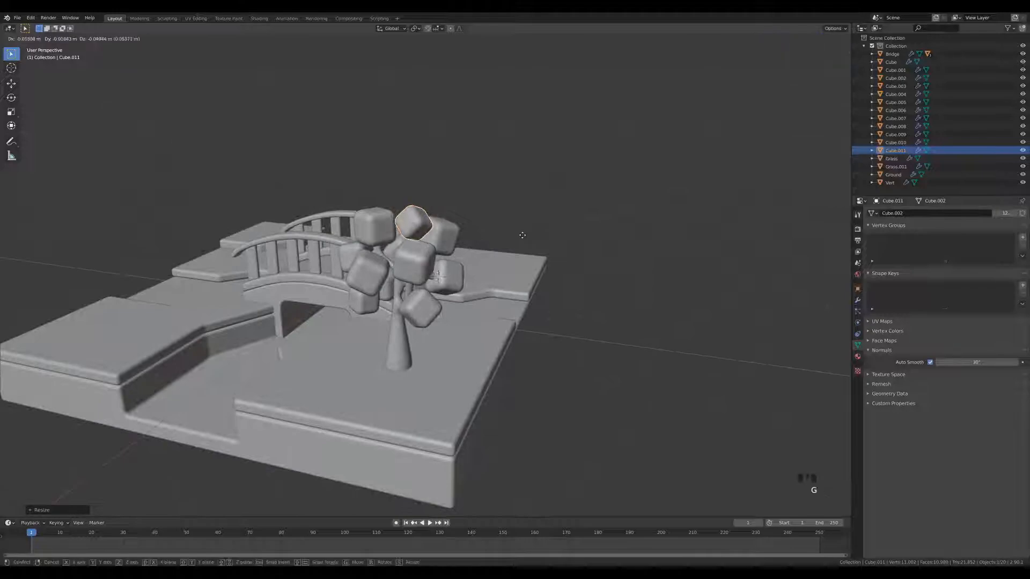
pyautogui.click(520, 239)
pyautogui.moveTo(589, 250); pyautogui.dragTo(482, 228, button='middle')
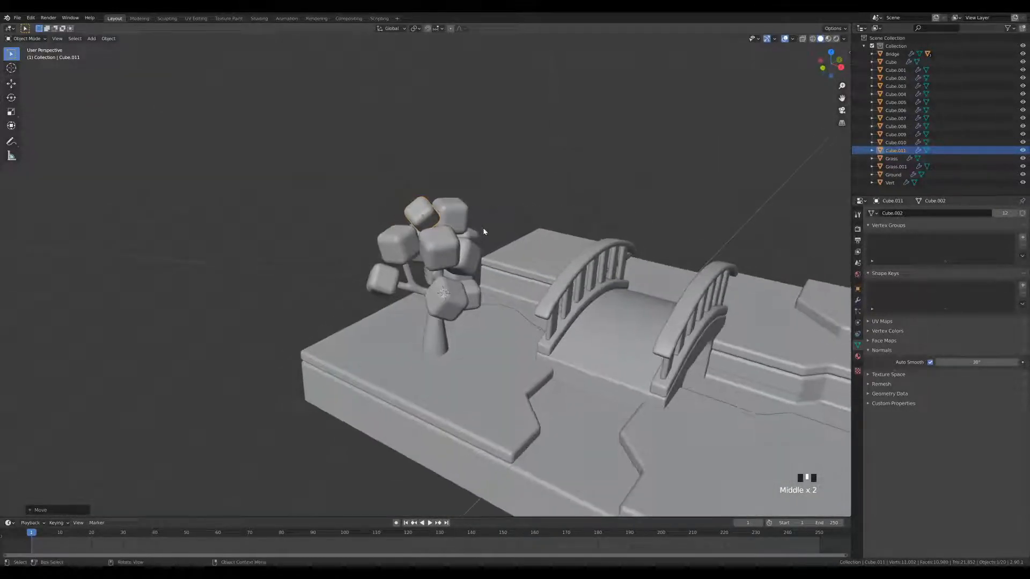
# Step: Add a thirteenth foliage cube as a linked duplicate in the lower crown, then scale, freely rotate and position it
pyautogui.hotkey('alt', 'd')
pyautogui.click(421, 276)
pyautogui.press('s')
pyautogui.click(585, 288)
pyautogui.press('r')
pyautogui.press('r')
pyautogui.press('g')
pyautogui.click(552, 294)
pyautogui.moveTo(552, 294); pyautogui.dragTo(472, 284, button='middle')
# Step: Parent all the foliage cubes to the tree trunk as the active object
pyautogui.moveTo(324, 168); pyautogui.dragTo(509, 322)
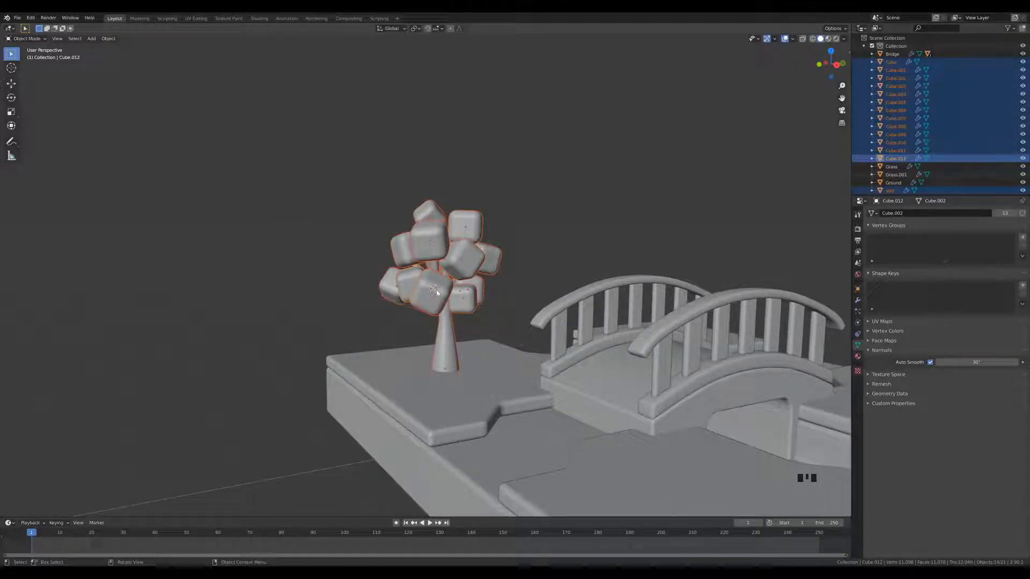
pyautogui.keyDown('shift'); pyautogui.click(443, 336); pyautogui.keyUp('shift')
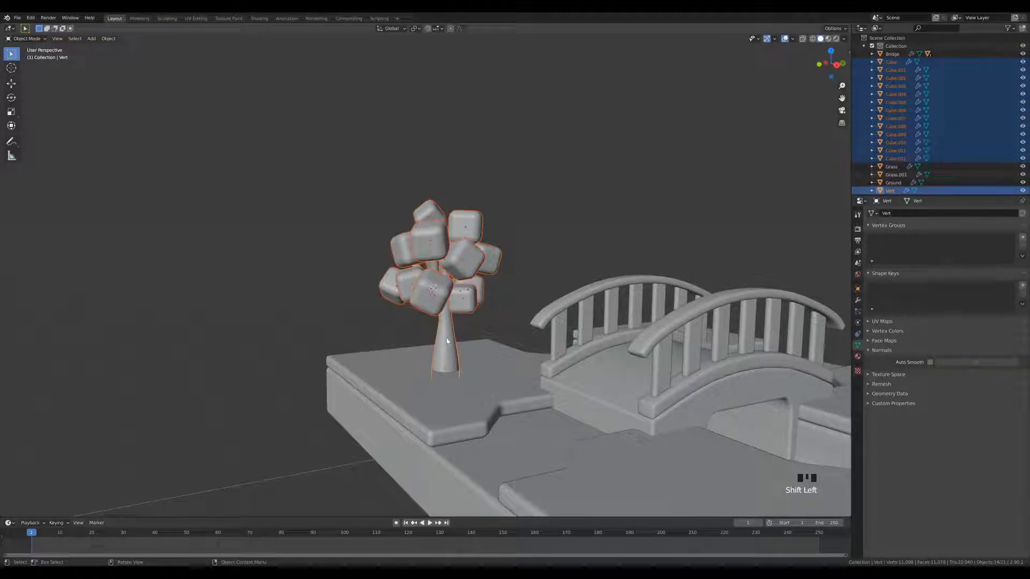
pyautogui.hotkey('ctrl', 'p')
pyautogui.click(446, 341)
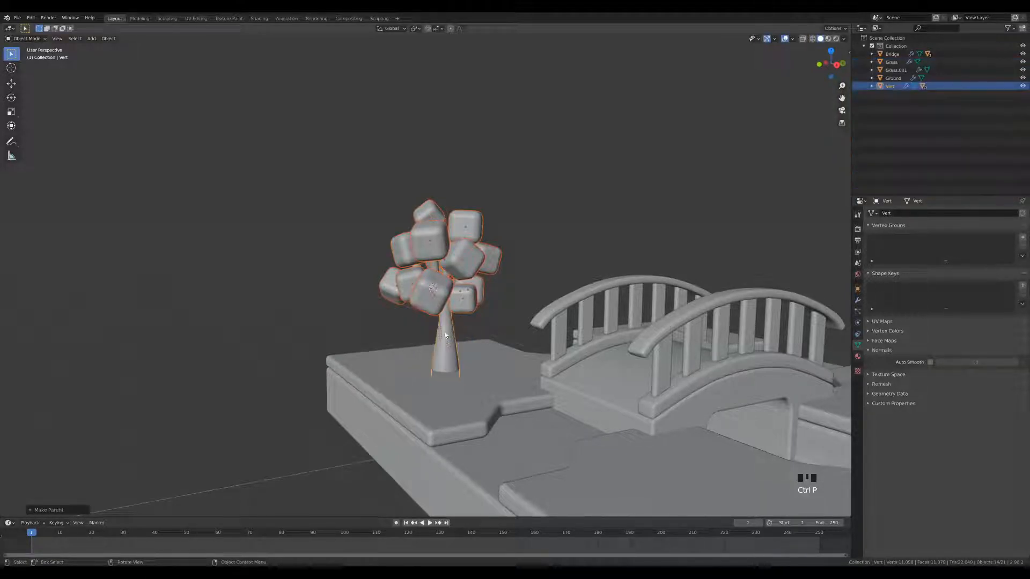
# Step: Try moving the trunk on its own to test that the foliage follows it
pyautogui.click(446, 336)
pyautogui.press('g')
pyautogui.click(443, 315)
pyautogui.scroll(-3, 526, 248)
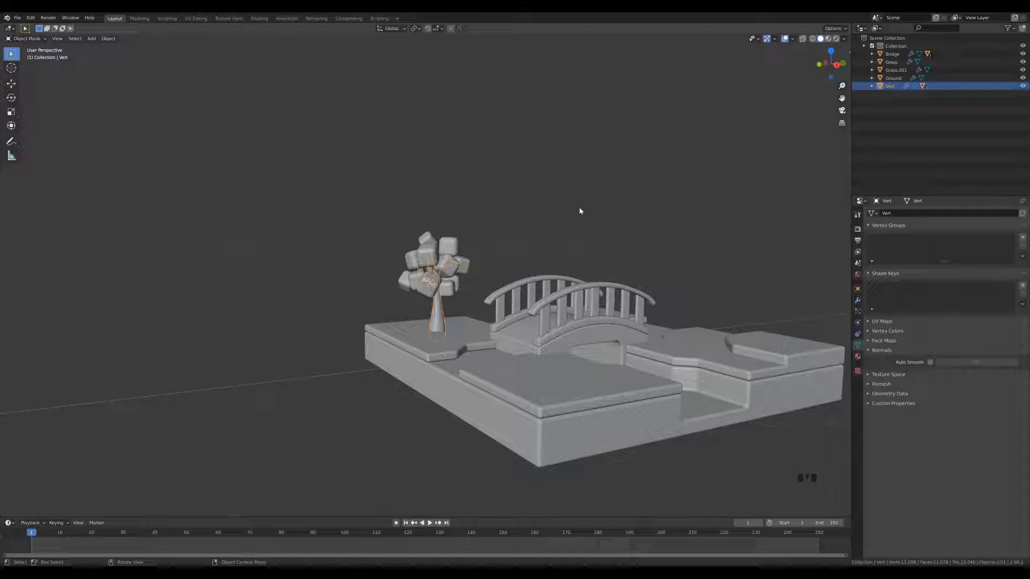
# Step: Rename the trunk object as Tree
pyautogui.hotkey('shift', ']')
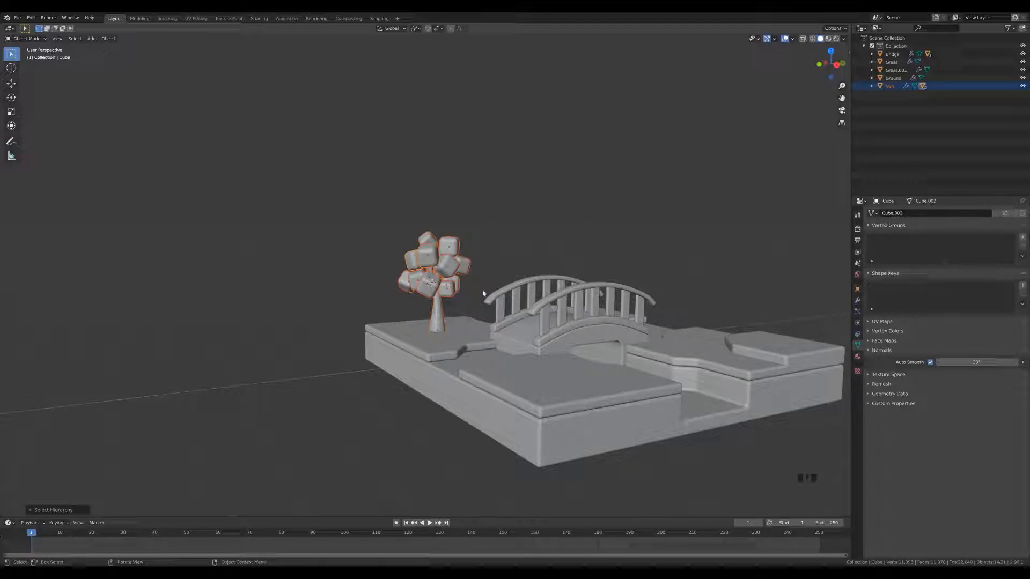
pyautogui.click(438, 322)
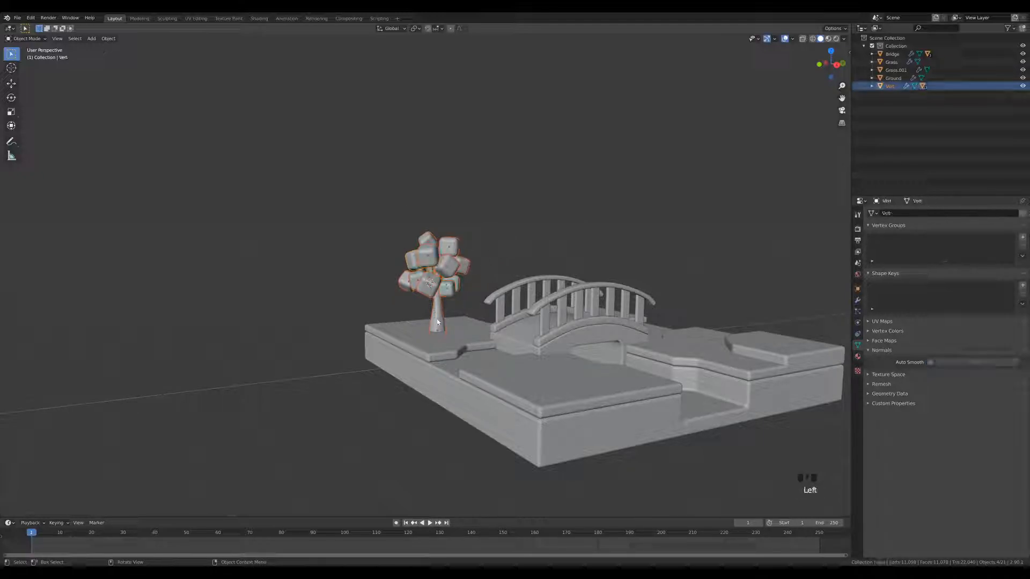
pyautogui.doubleClick(894, 86)
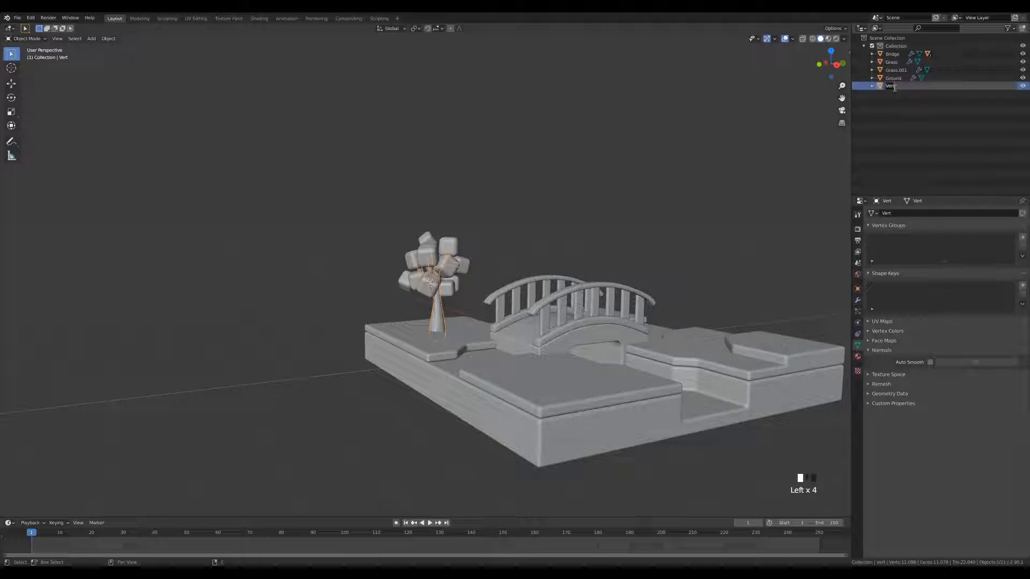
pyautogui.write('Tree')
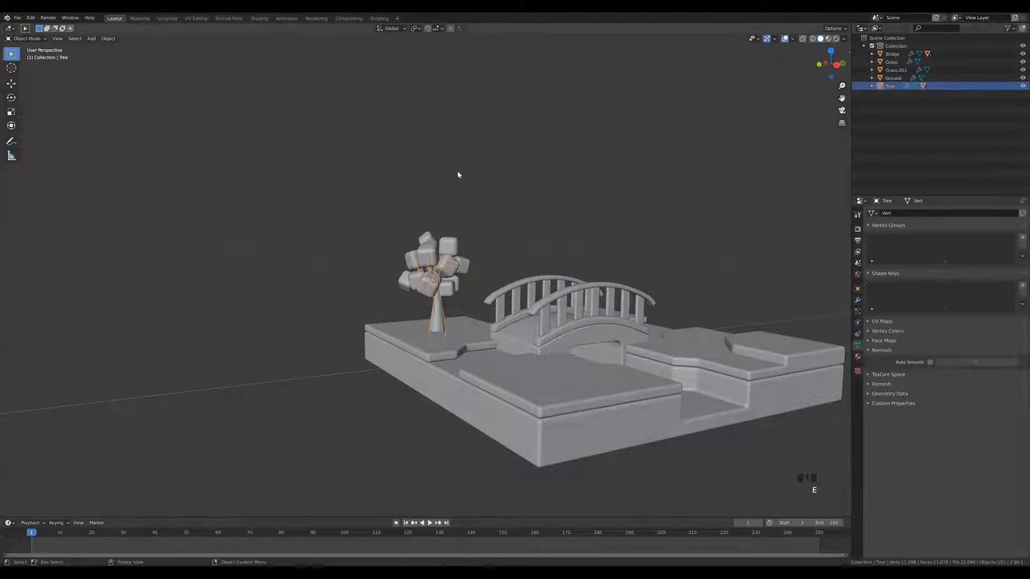
# Step: Make a linked duplicate of the whole tree hierarchy along Y onto the ground across the bridge and adjust its horizontal position
pyautogui.hotkey('shift', ']')
pyautogui.moveTo(446, 168); pyautogui.dragTo(406, 292, button='middle')
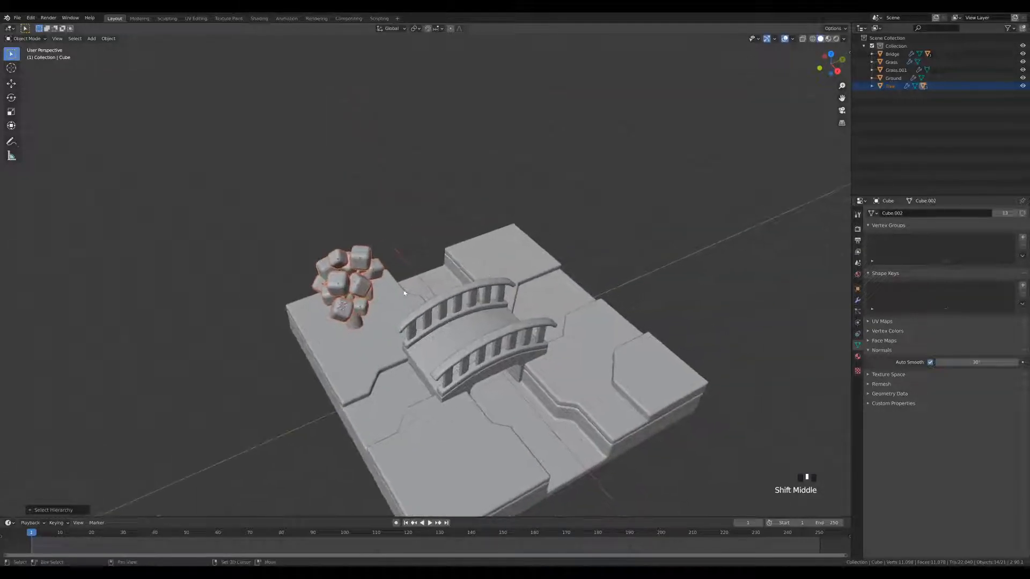
pyautogui.hotkey('alt', 'd')
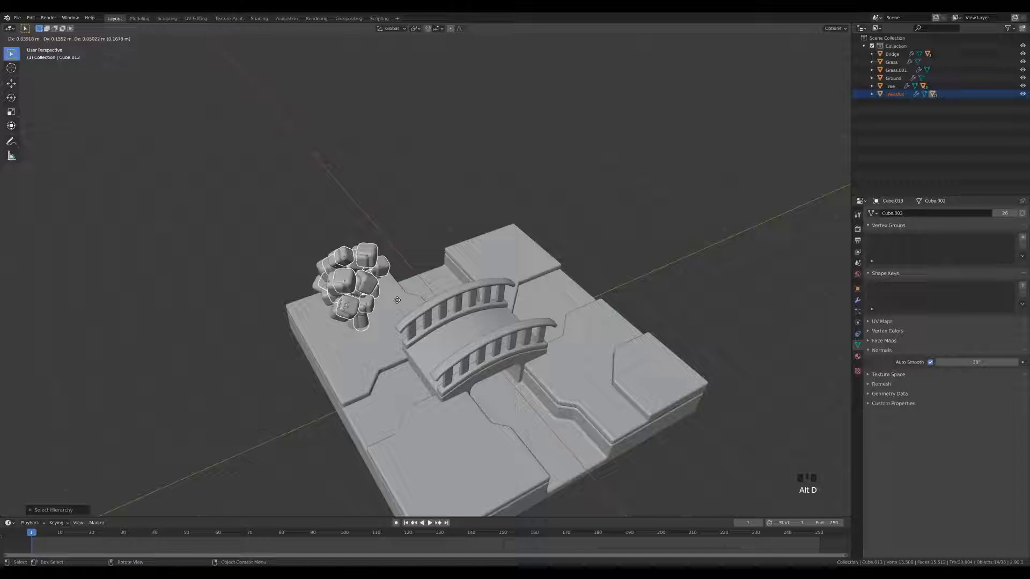
pyautogui.press('y')
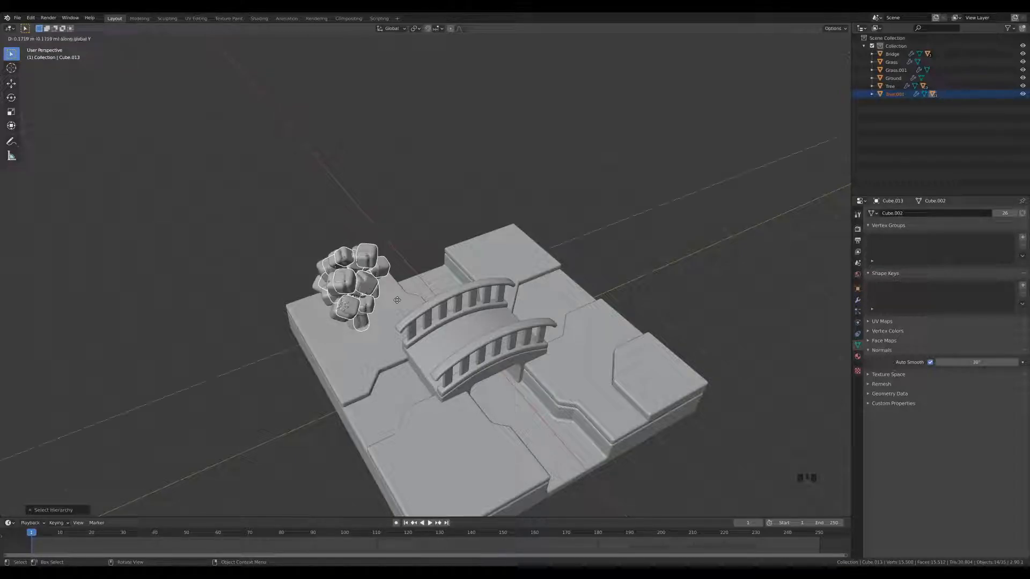
pyautogui.click(547, 247)
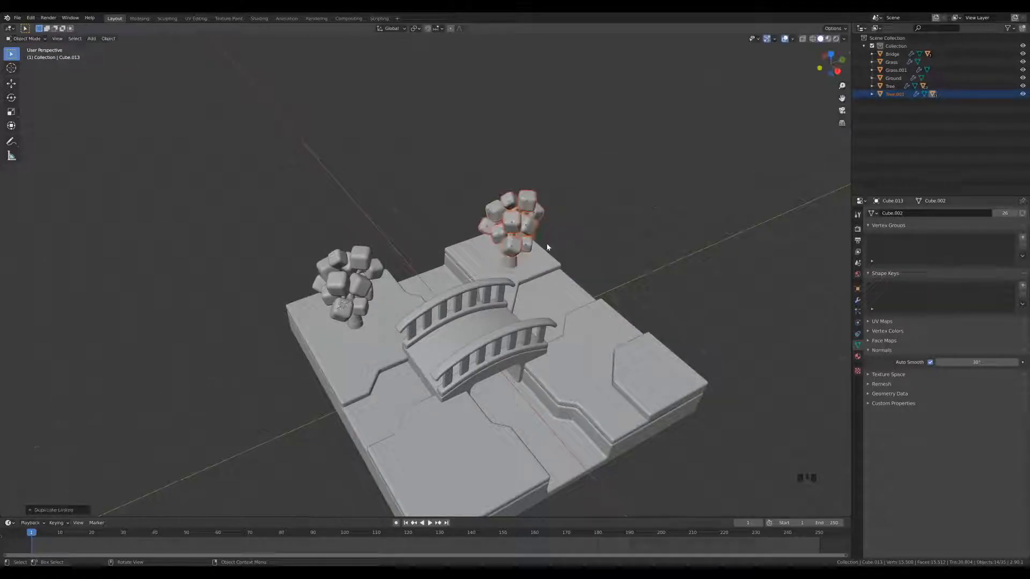
pyautogui.press('g')
pyautogui.hotkey('shift', 'z')
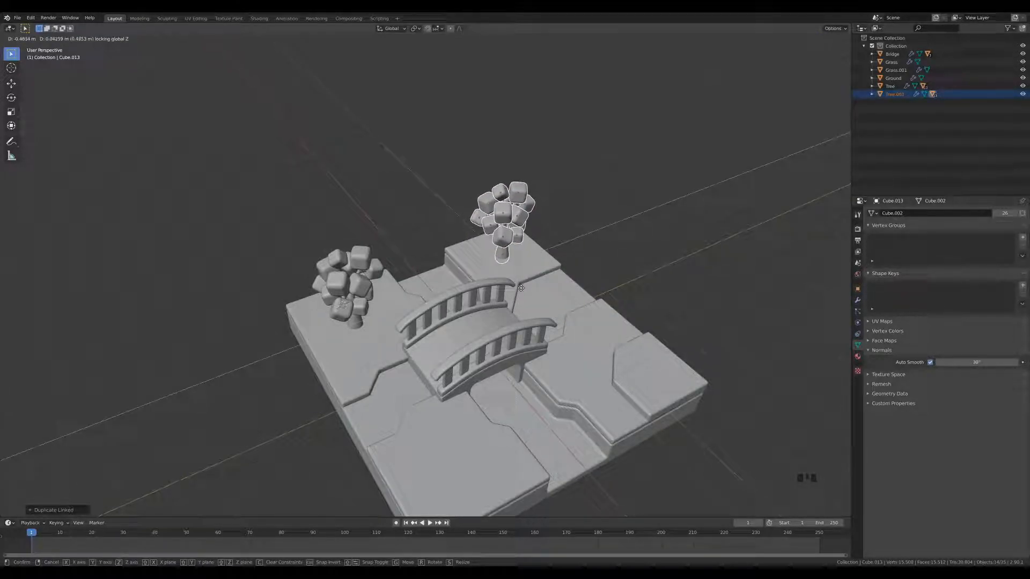
pyautogui.click(521, 294)
# Step: Scale up the original tree by its trunk
pyautogui.click(355, 324)
pyautogui.moveTo(472, 344); pyautogui.dragTo(525, 318, button='middle')
pyautogui.press('s')
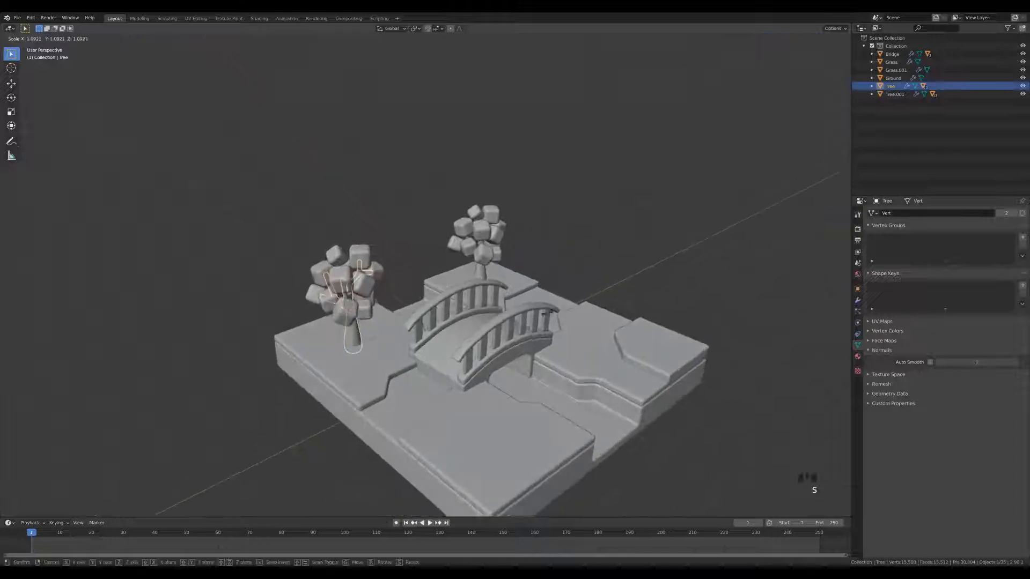
pyautogui.click(586, 307)
# Step: Scale up the duplicated tree across the bridge by its trunk
pyautogui.click(482, 274)
pyautogui.moveTo(613, 275); pyautogui.dragTo(572, 261, button='middle')
pyautogui.press('s')
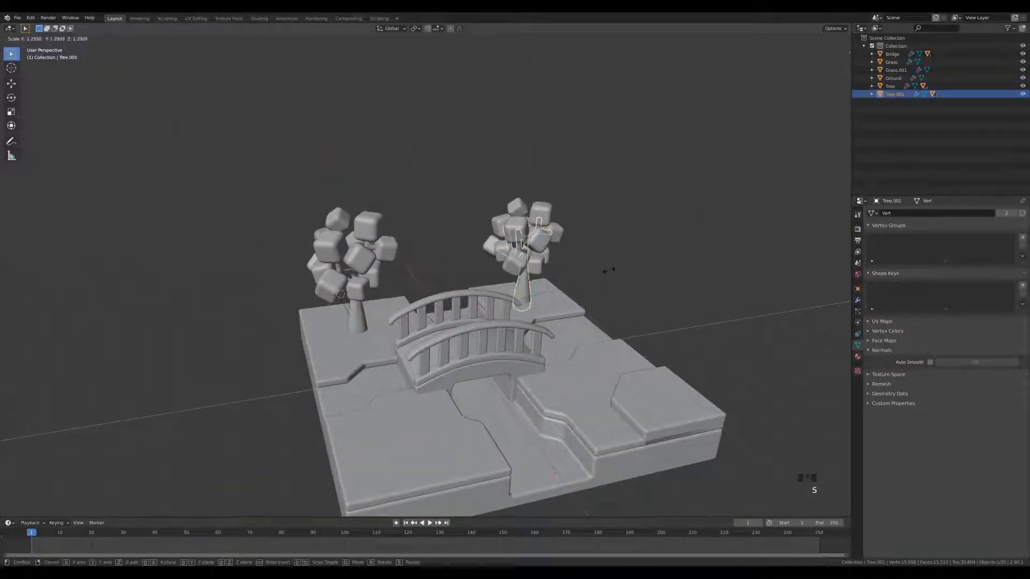
pyautogui.click(600, 268)
pyautogui.moveTo(536, 299); pyautogui.dragTo(600, 343, button='middle')
pyautogui.keyDown('shift'); pyautogui.moveTo(600, 343); pyautogui.dragTo(574, 298, button='middle'); pyautogui.keyUp('shift')
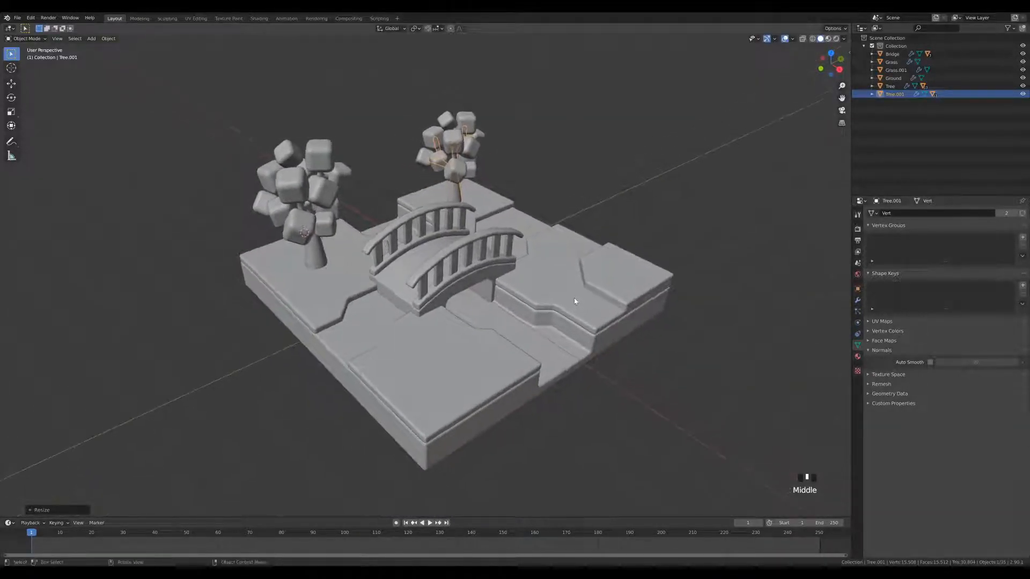
# Step: Enlarge the original tree slightly more
pyautogui.scroll(-1, 514, 209)
pyautogui.click(333, 262)
pyautogui.press('s')
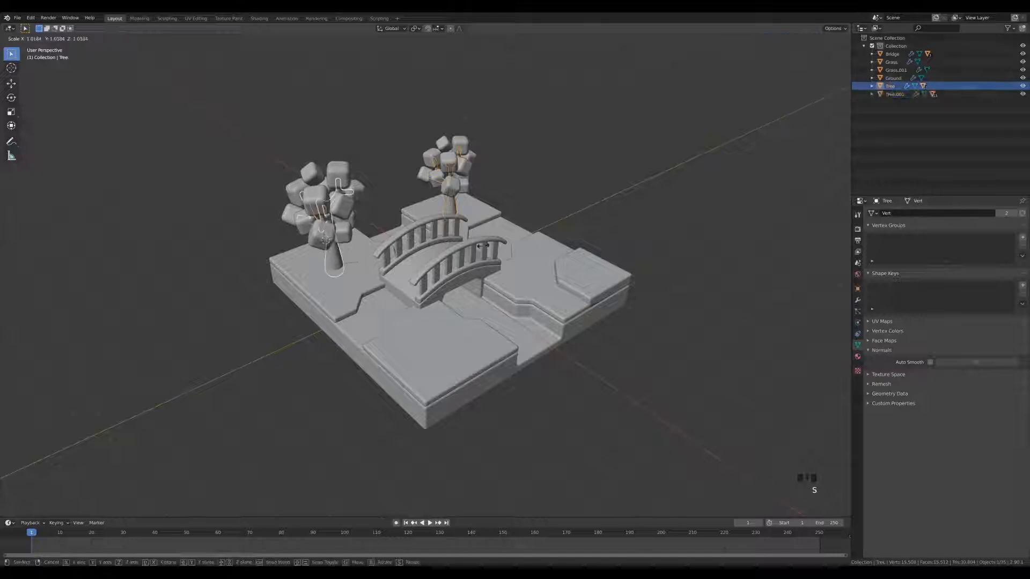
pyautogui.click(452, 211)
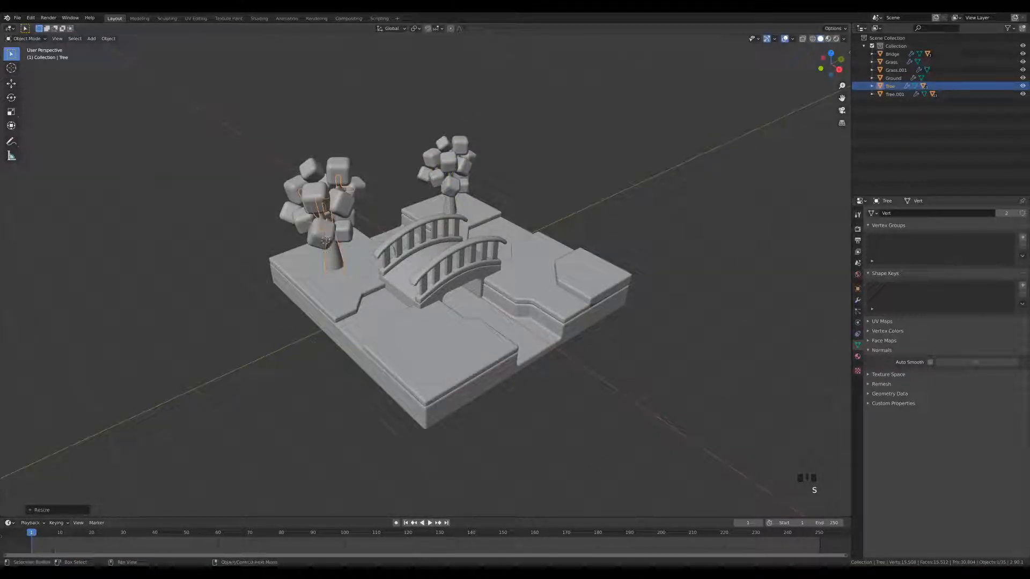
# Step: Shift the duplicated tree horizontally on its ground block with Z locked, and clear the selection
pyautogui.click(450, 206)
pyautogui.moveTo(519, 186); pyautogui.dragTo(512, 206, button='middle')
pyautogui.press('g')
pyautogui.hotkey('shift', 'z')
pyautogui.click(490, 195)
pyautogui.moveTo(590, 197)
pyautogui.mouseDown(button='middle')
pyautogui.moveTo(611, 201)
pyautogui.moveTo(597, 210)
pyautogui.mouseUp(button='middle')
pyautogui.click(598, 200)
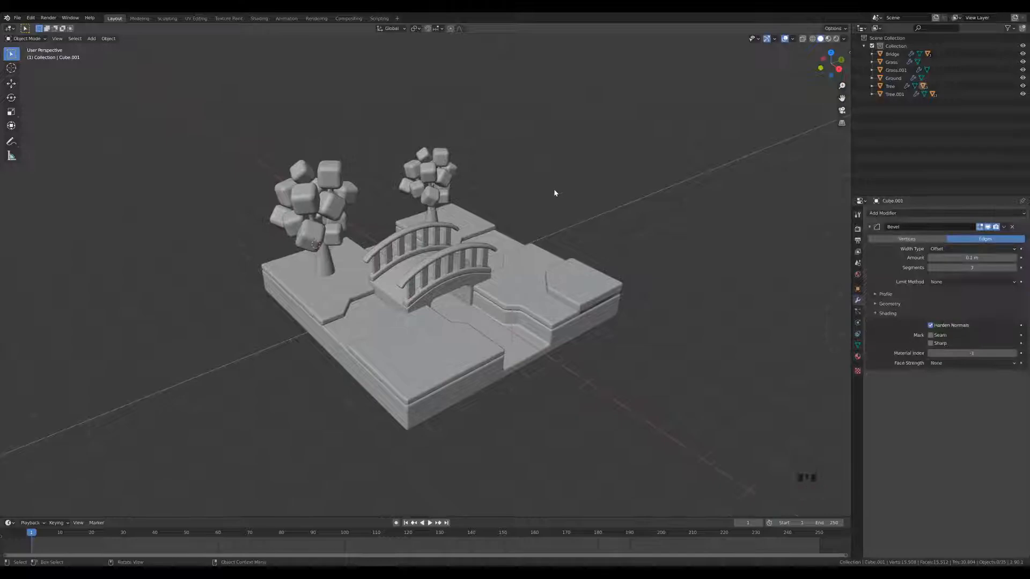
# Step: Reduce the bevel amount on the original tree's top foliage cube to 0.068 m and check its mesh in Edit Mode
pyautogui.scroll(2, 348, 193)
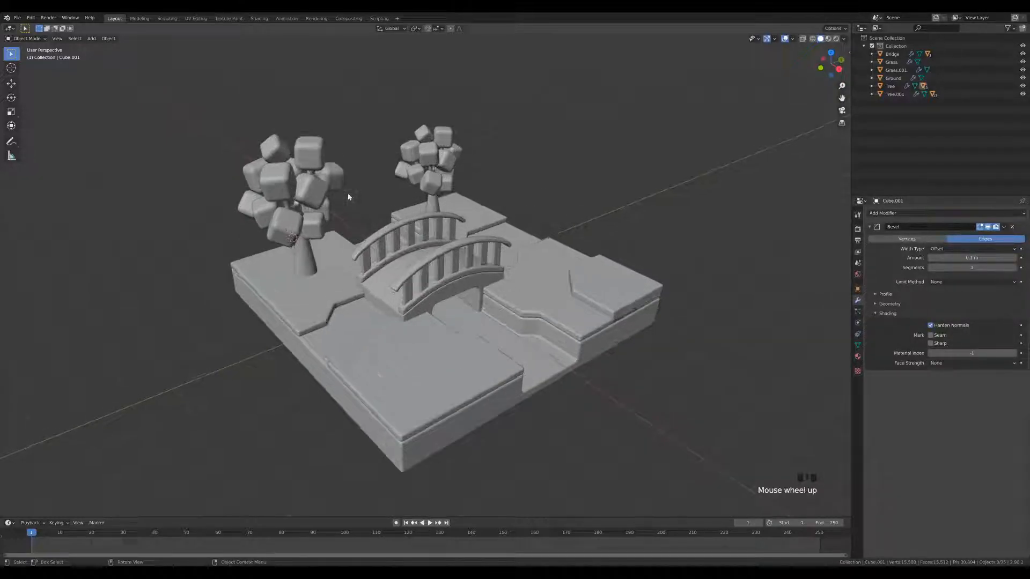
pyautogui.click(312, 158)
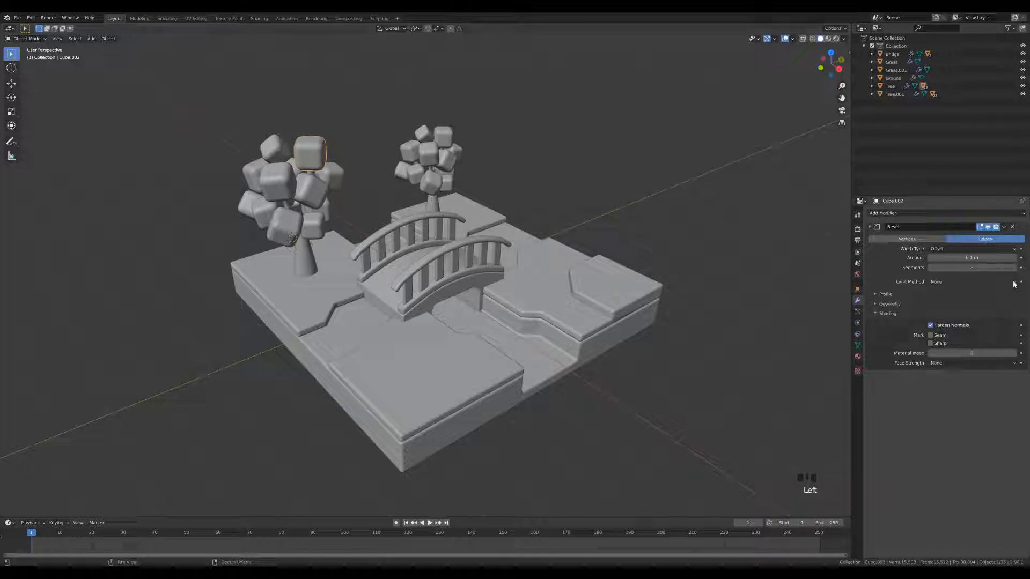
pyautogui.click(985, 258)
pyautogui.moveTo(972, 258); pyautogui.dragTo(966, 258)
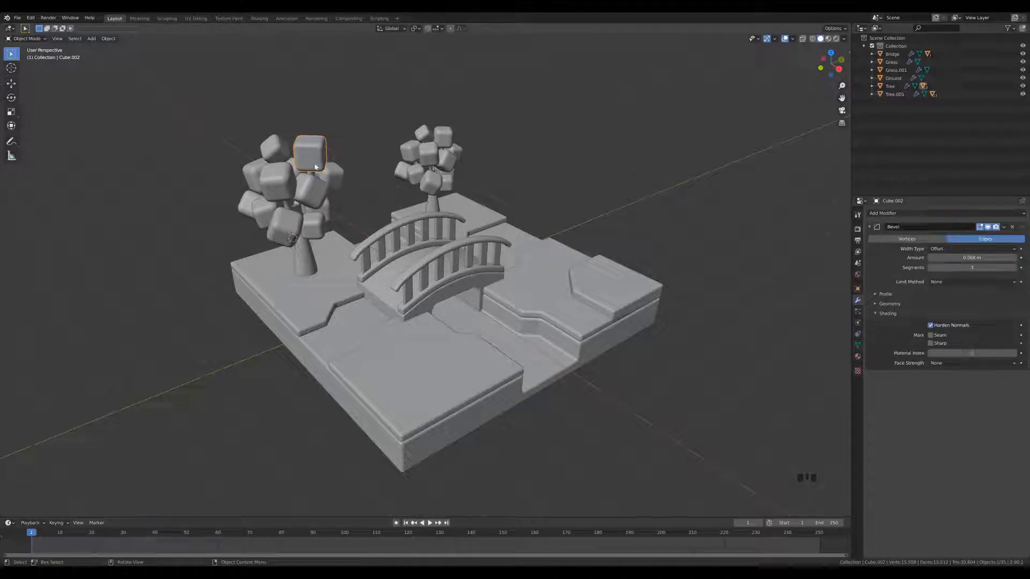
pyautogui.press('Tab')
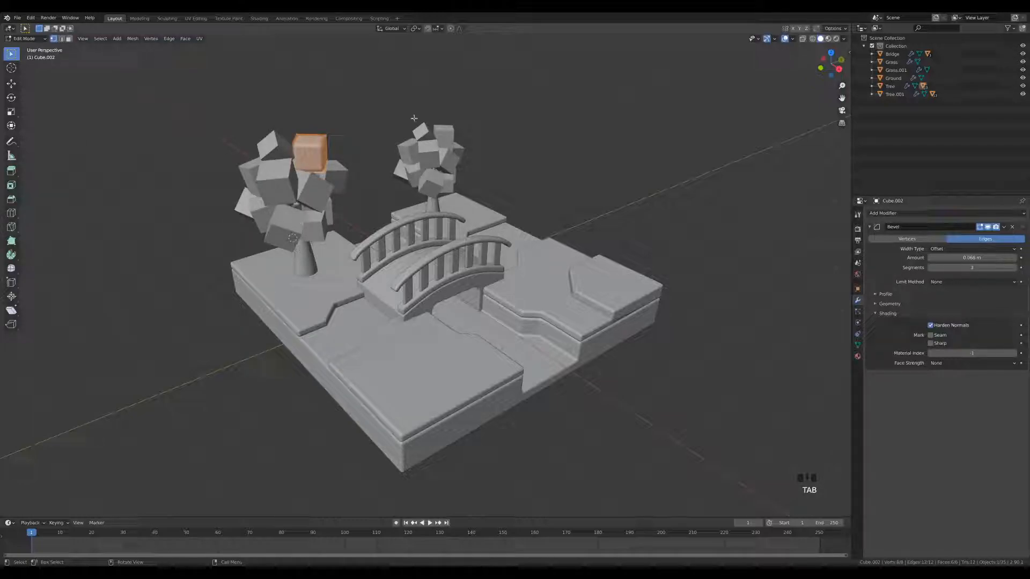
pyautogui.press('Tab')
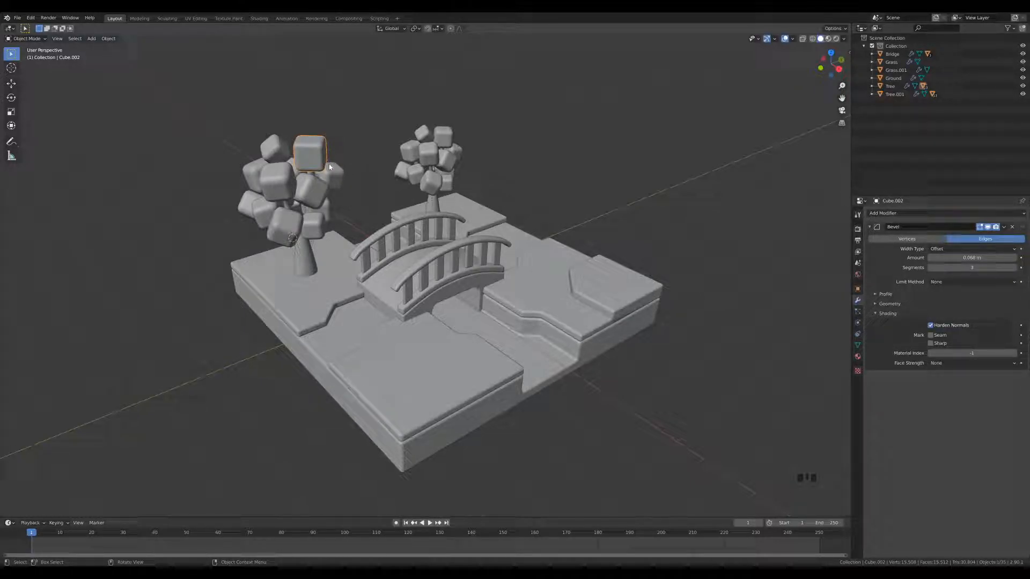
# Step: Select the foliage cubes of both trees without the trunks and link the active top cube's modifiers to them
pyautogui.moveTo(278, 154); pyautogui.dragTo(383, 166, button='middle')
pyautogui.moveTo(253, 106); pyautogui.dragTo(379, 217)
pyautogui.keyDown('shift'); pyautogui.moveTo(447, 140); pyautogui.dragTo(561, 214); pyautogui.keyUp('shift')
pyautogui.keyDown('ctrl'); pyautogui.moveTo(341, 241); pyautogui.dragTo(602, 305); pyautogui.keyUp('ctrl')
pyautogui.moveTo(393, 126); pyautogui.dragTo(308, 156, button='middle')
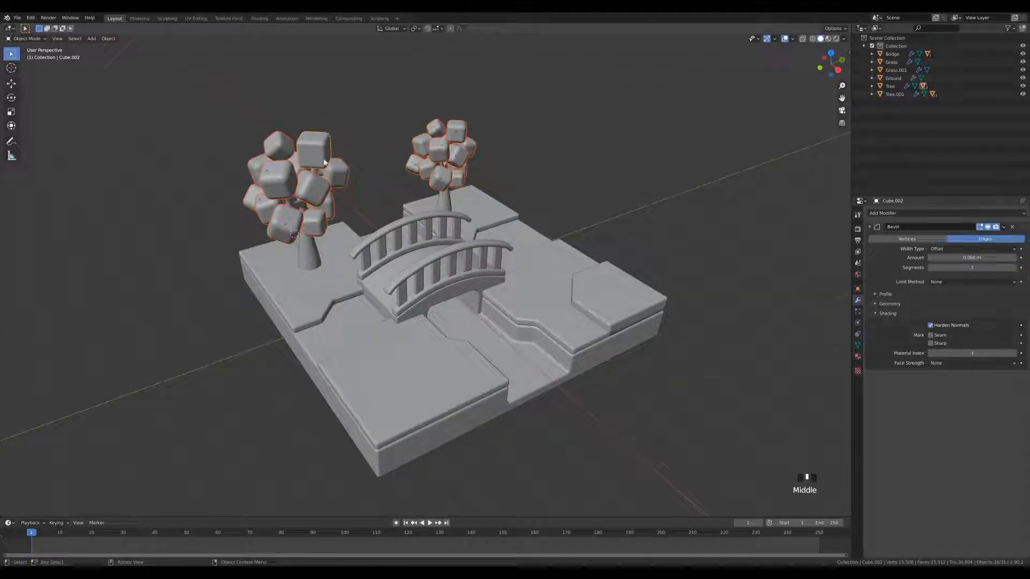
pyautogui.hotkey('ctrl', 'l')
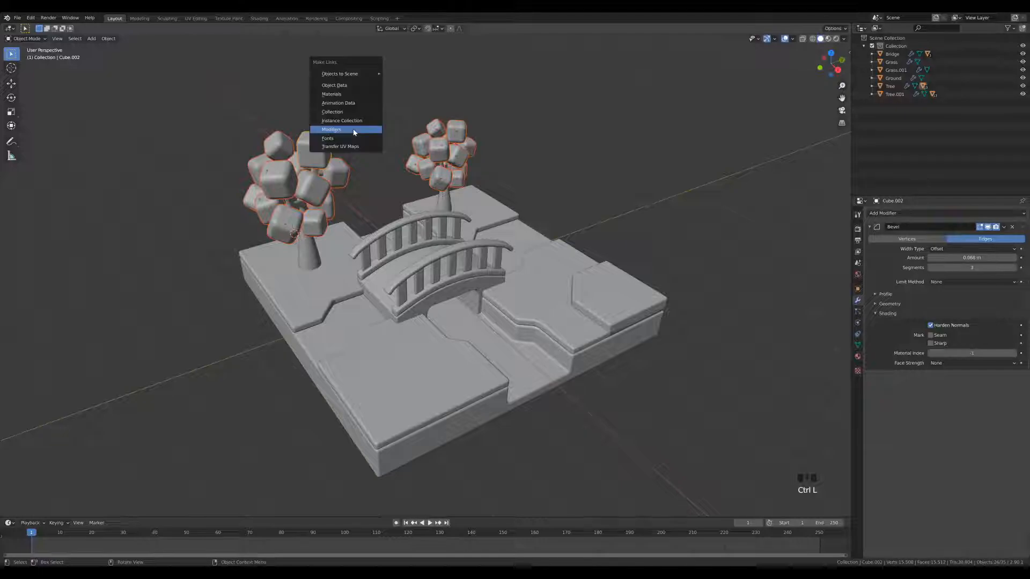
pyautogui.click(353, 130)
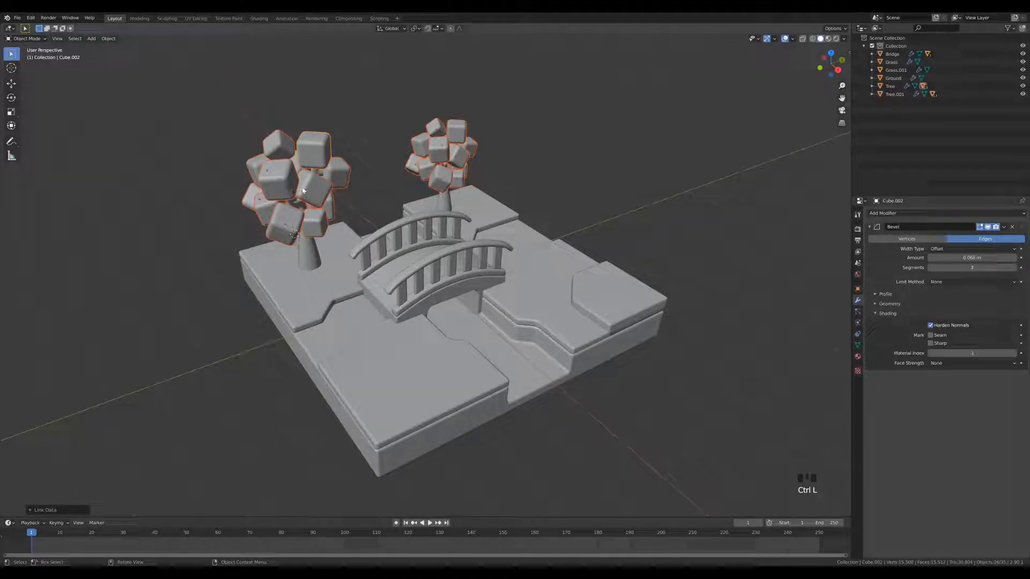
# Step: Undo the modifier linking, the foliage selection and the top cube's bevel change
pyautogui.hotkey('ctrl', 'z')
pyautogui.hotkey('ctrl', 'z')
pyautogui.hotkey('ctrl', 'z')
pyautogui.hotkey('ctrl', 'z')
pyautogui.hotkey('ctrl', 'z')
pyautogui.hotkey('ctrl', 'z')
pyautogui.hotkey('ctrl', 'z')
pyautogui.hotkey('ctrl', 'z')
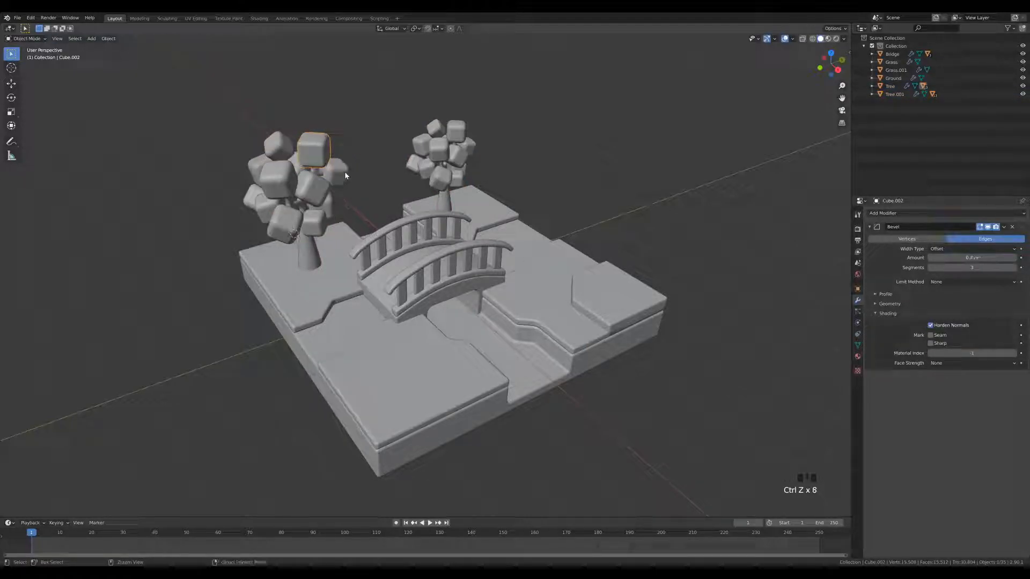
# Step: Select the foliage cubes of both trees without the trunks and set the bevel amount of all of them to 0.072 m
pyautogui.click(346, 153)
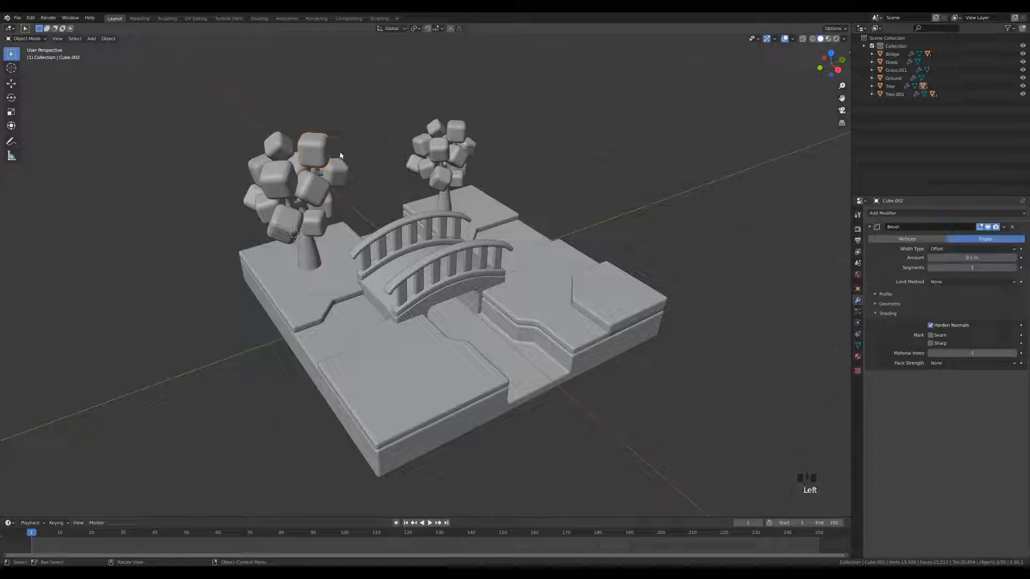
pyautogui.moveTo(322, 158); pyautogui.dragTo(262, 104, button='middle')
pyautogui.moveTo(267, 108); pyautogui.dragTo(555, 217)
pyautogui.keyDown('ctrl'); pyautogui.moveTo(283, 298); pyautogui.dragTo(575, 248); pyautogui.keyUp('ctrl')
pyautogui.moveTo(406, 138); pyautogui.dragTo(466, 161, button='middle')
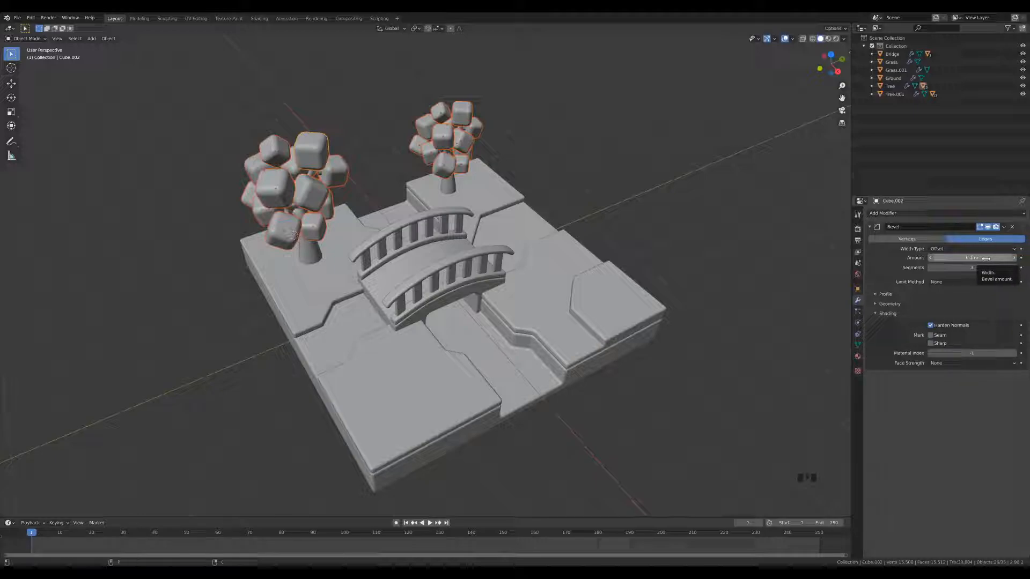
pyautogui.moveTo(986, 258)
pyautogui.keyDown('alt'); pyautogui.mouseDown()
pyautogui.moveTo(960, 258)
pyautogui.moveTo(990, 257)
pyautogui.mouseUp(); pyautogui.keyUp('alt')
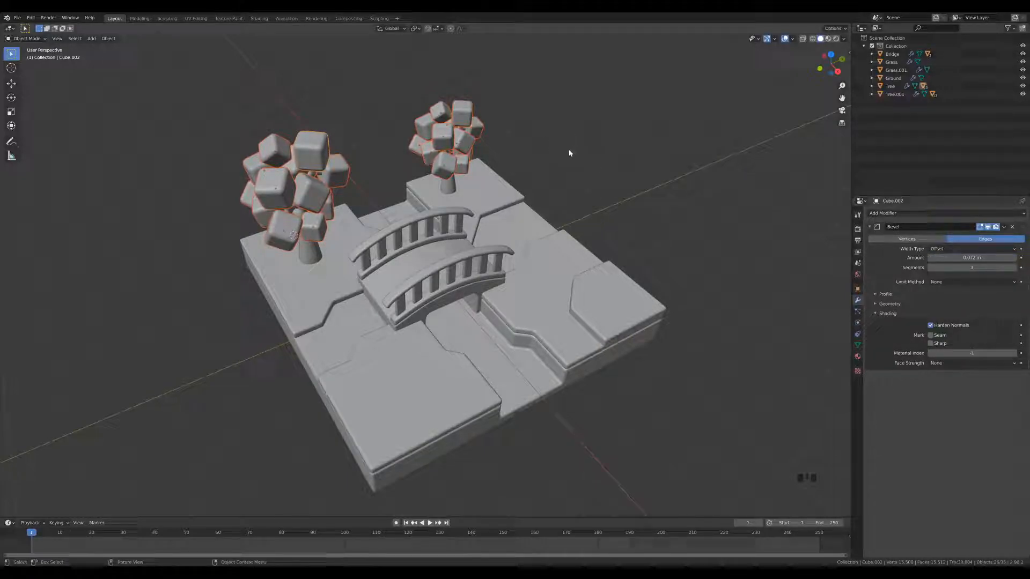